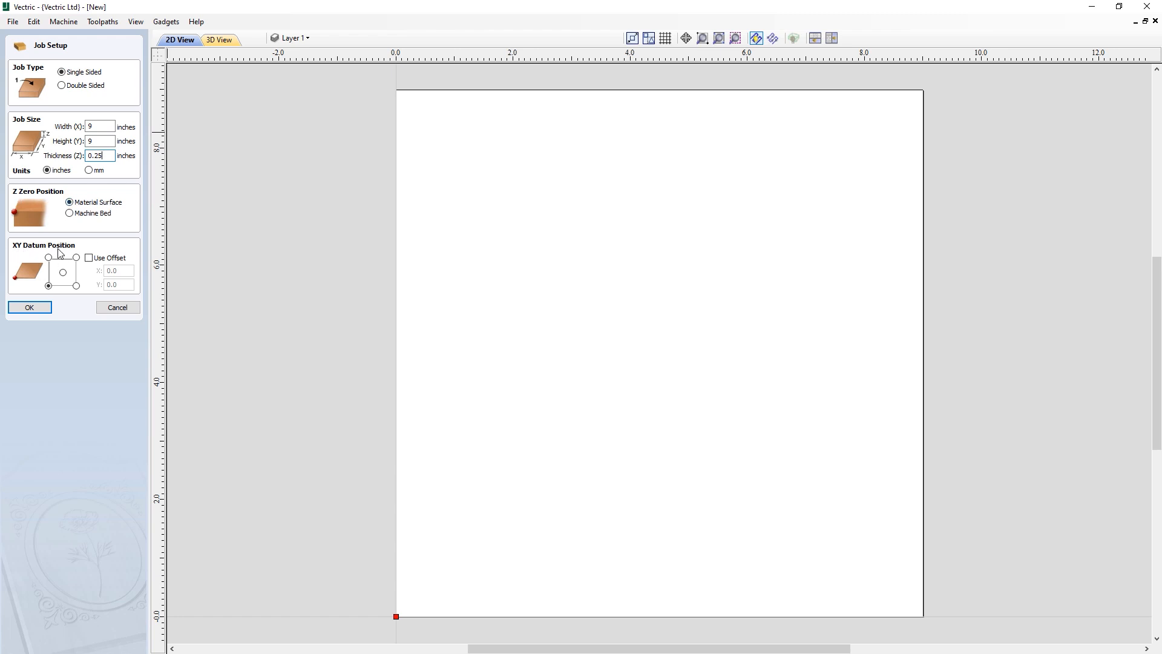
# - Accept the 9 by 9 inch, 0.25 inch thick job and start a polyline at X 4.5, Y 8
pyautogui.click(29, 308)
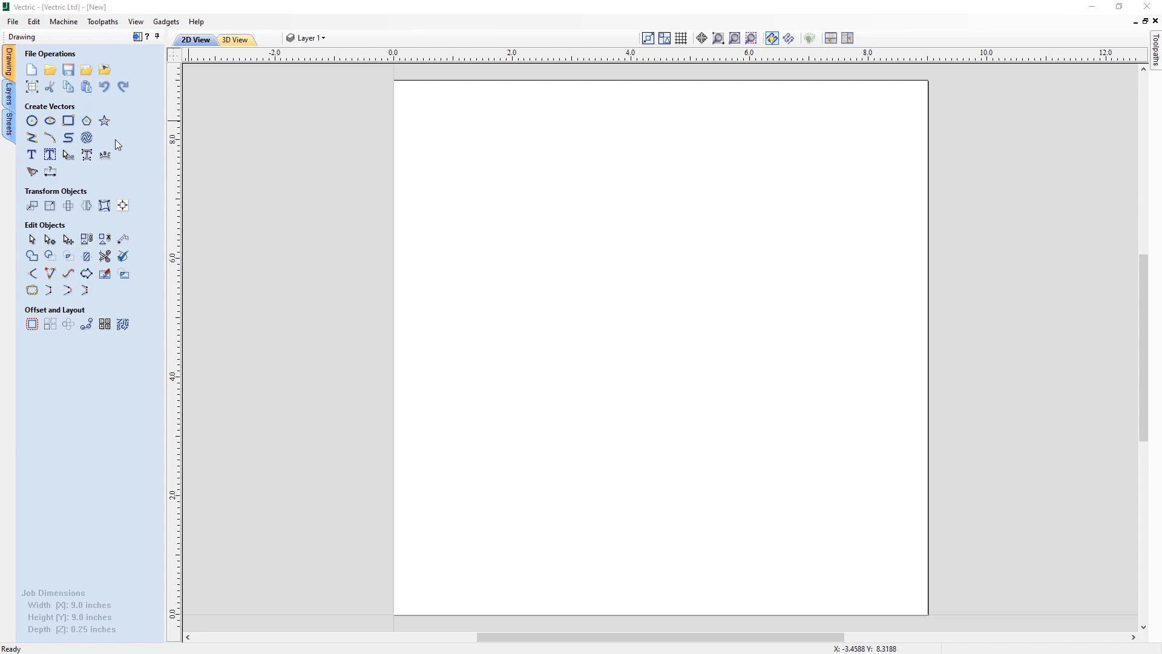
pyautogui.click(32, 139)
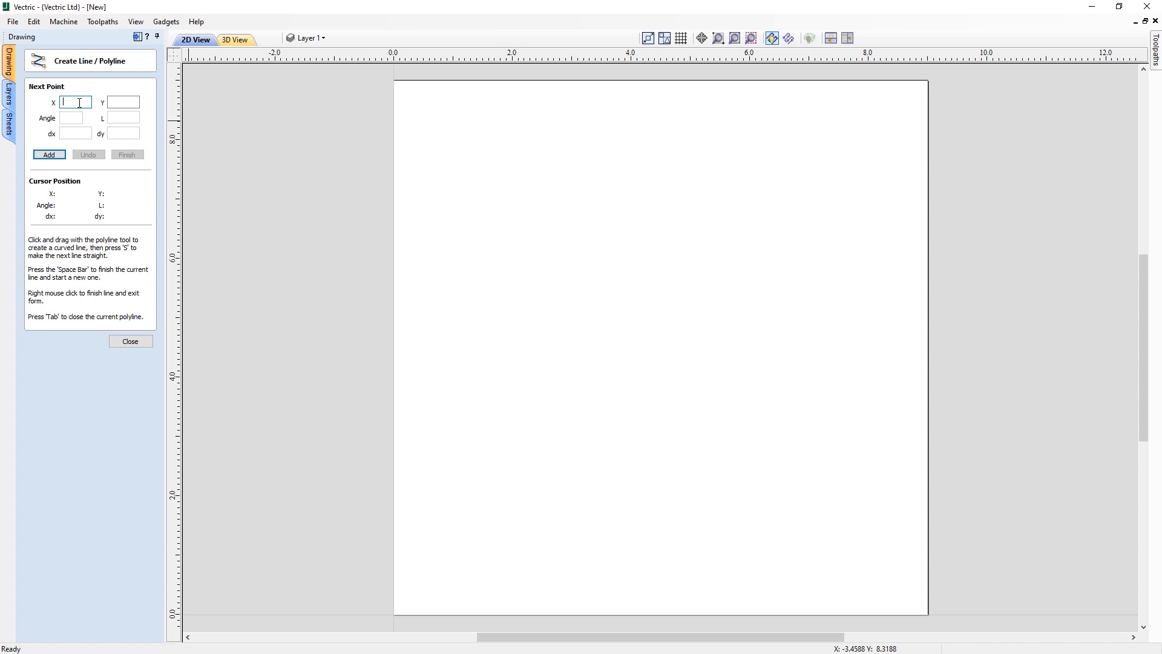
pyautogui.write('5')
pyautogui.write('8')
pyautogui.click(49, 155)
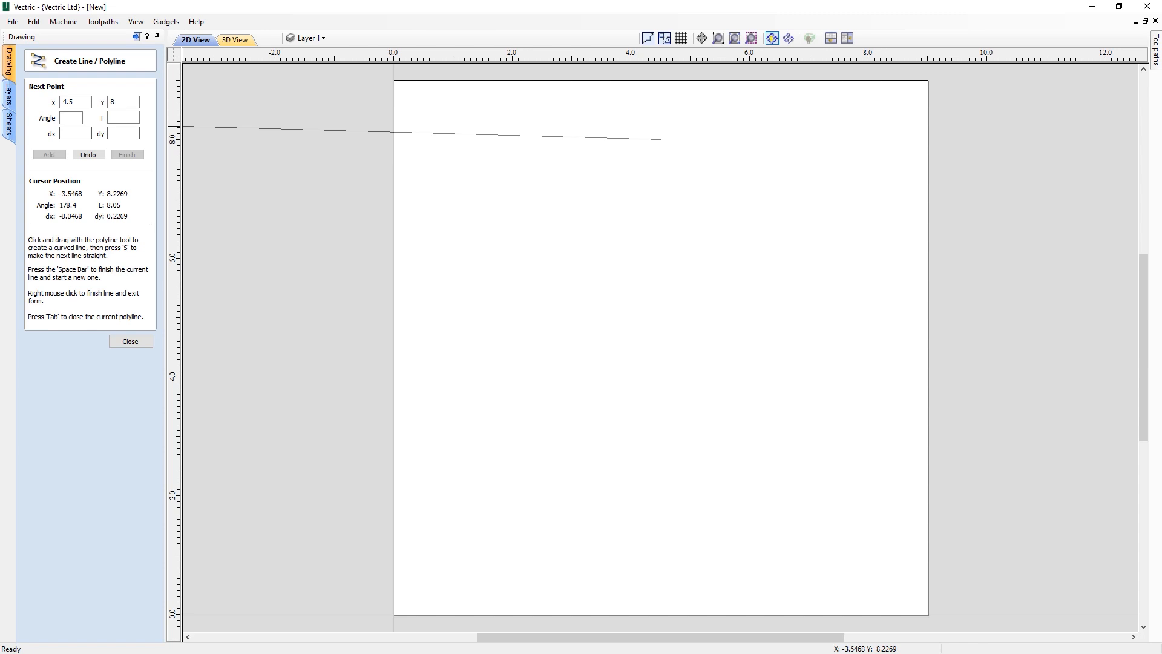
# - Continue the polyline 3.5 inches right, 7 inches down, 7 inches left and 3.5 inches up
pyautogui.click(73, 134)
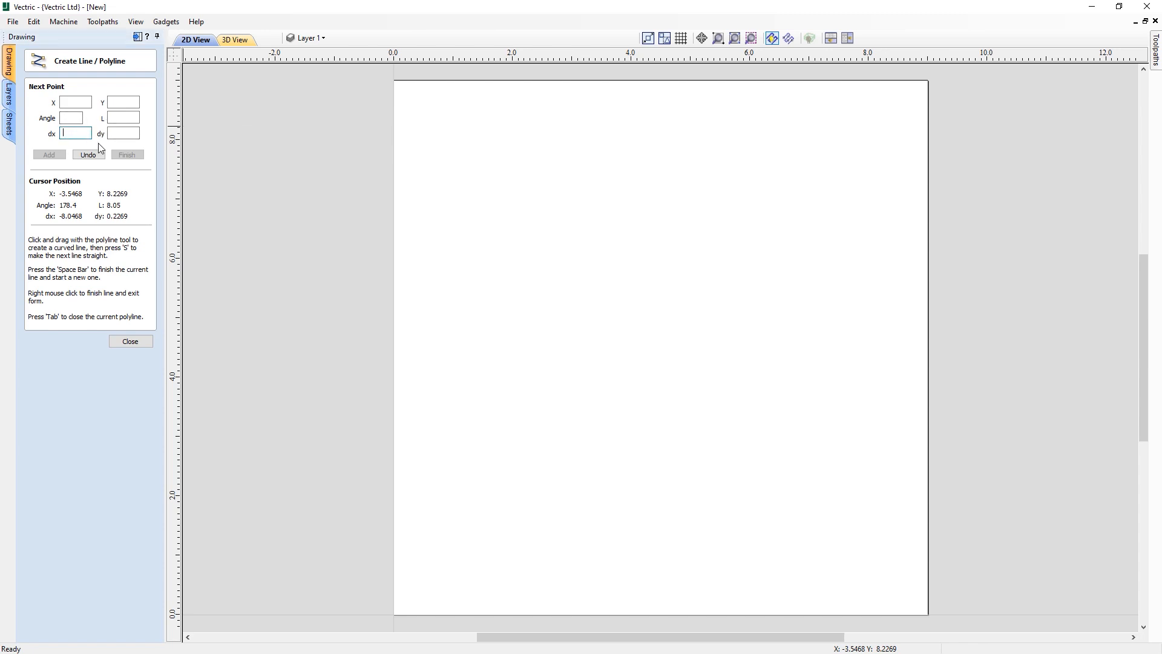
pyautogui.write('3.5')
pyautogui.click(49, 155)
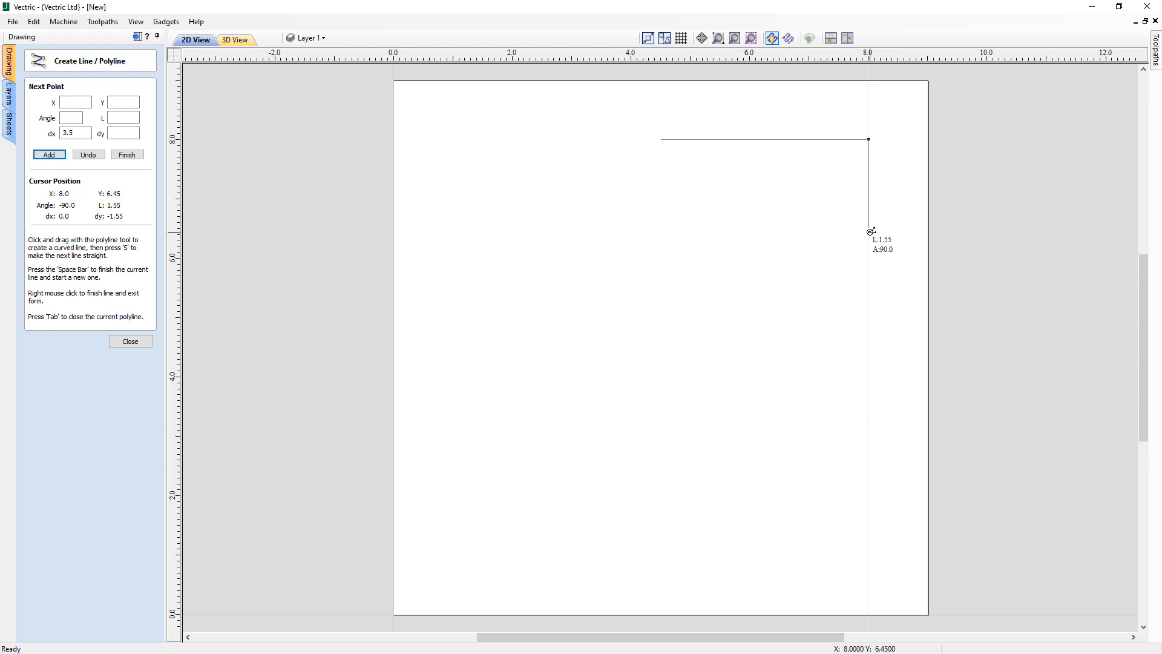
pyautogui.write('7')
pyautogui.press('Return')
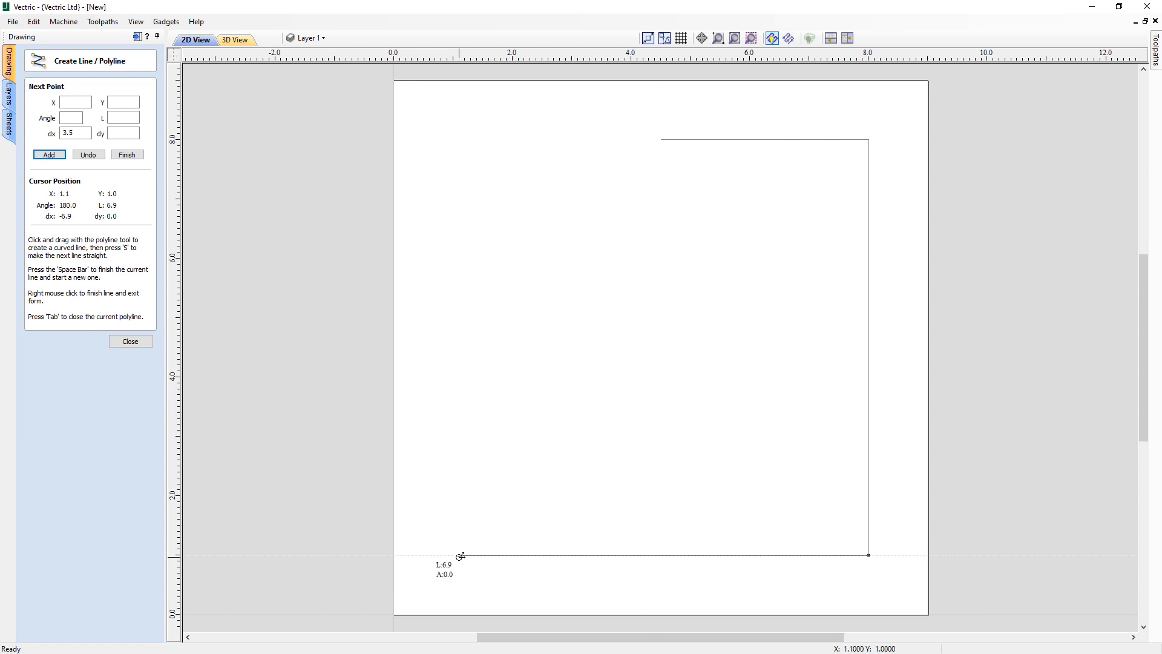
pyautogui.write('7')
pyautogui.press('Return')
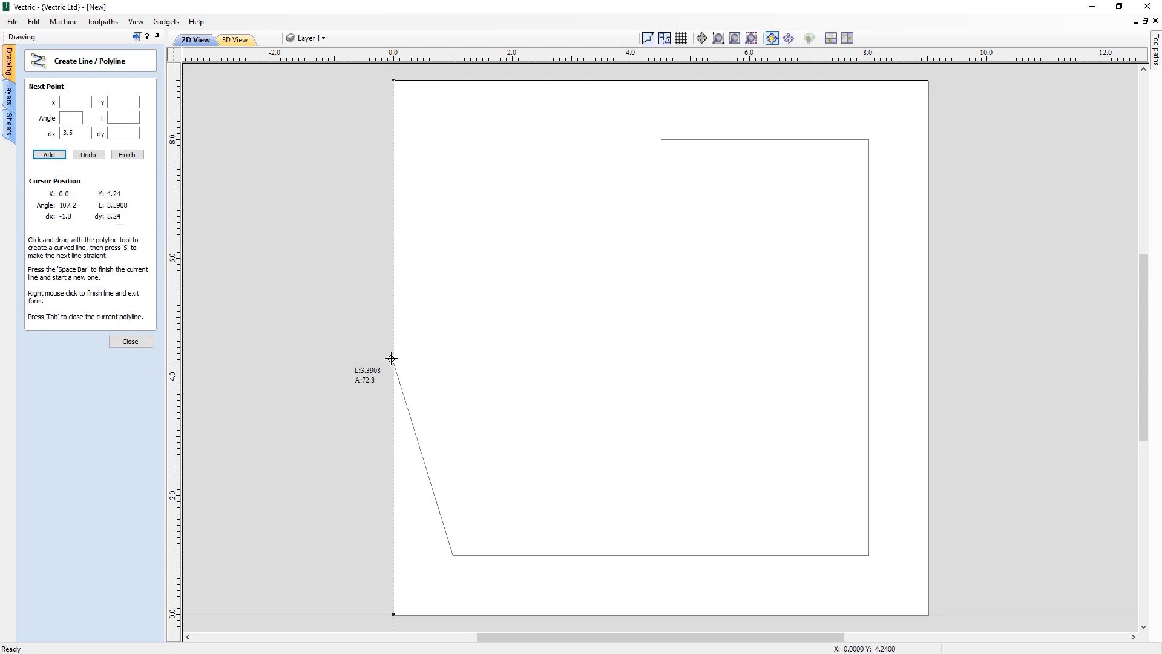
pyautogui.click(454, 347)
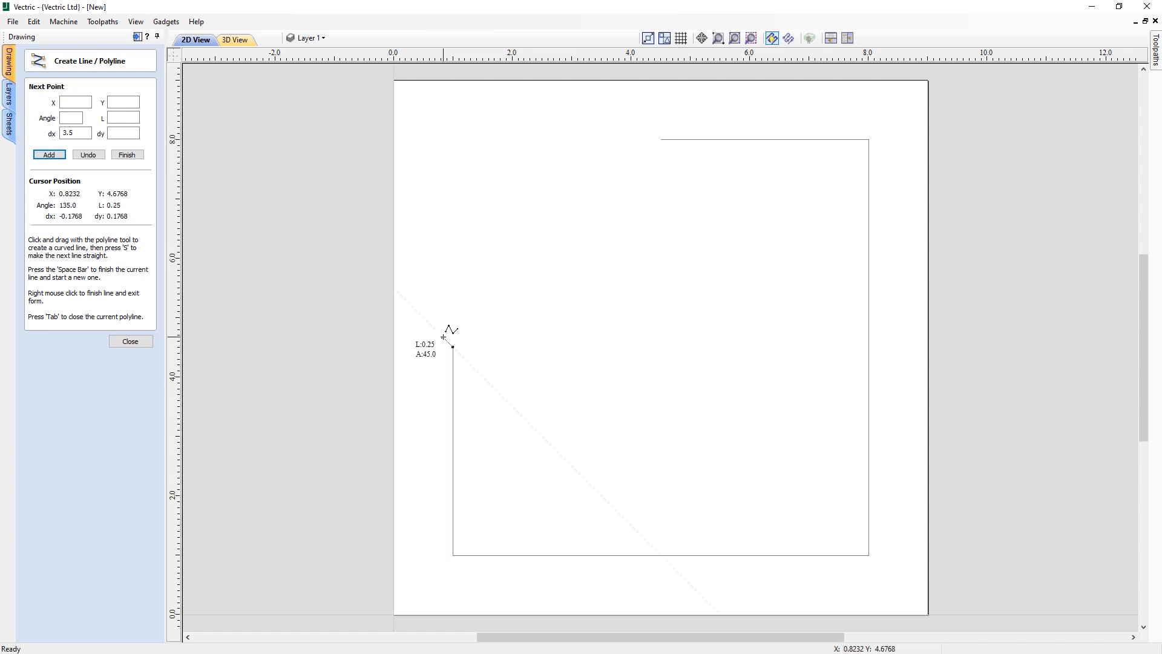
# - Add a 1 inch segment at 38 degrees and a 1.5 inch vertical segment, then close and finish the polyline
pyautogui.click(70, 117)
pyautogui.write('38')
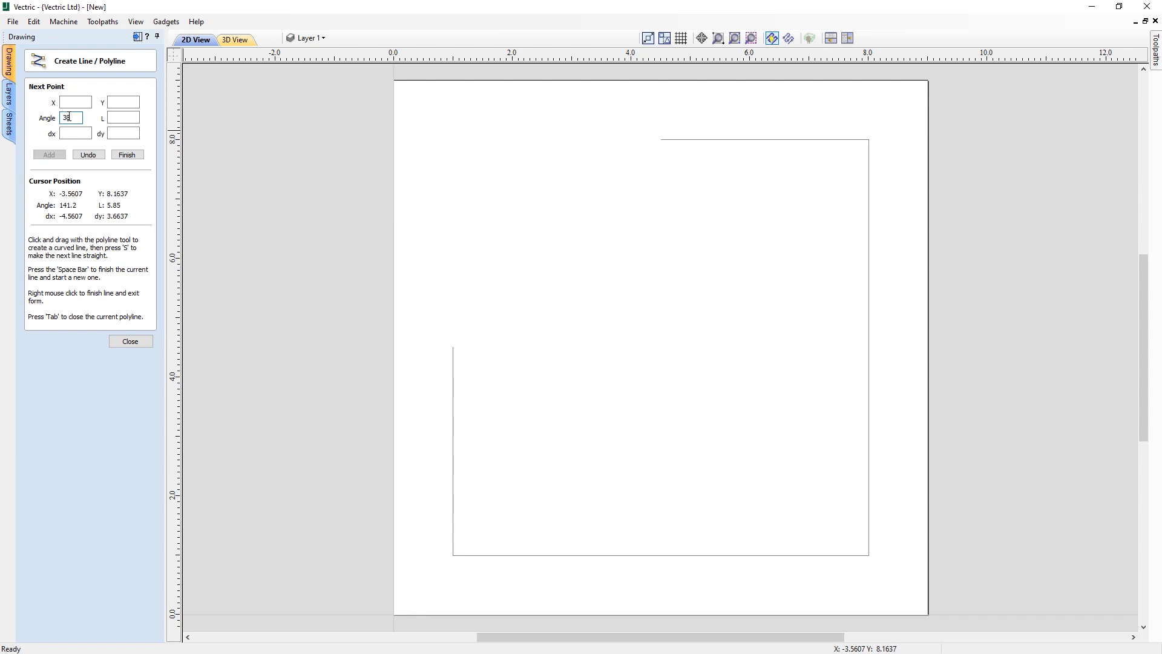
pyautogui.press('Tab')
pyautogui.write('1')
pyautogui.click(49, 155)
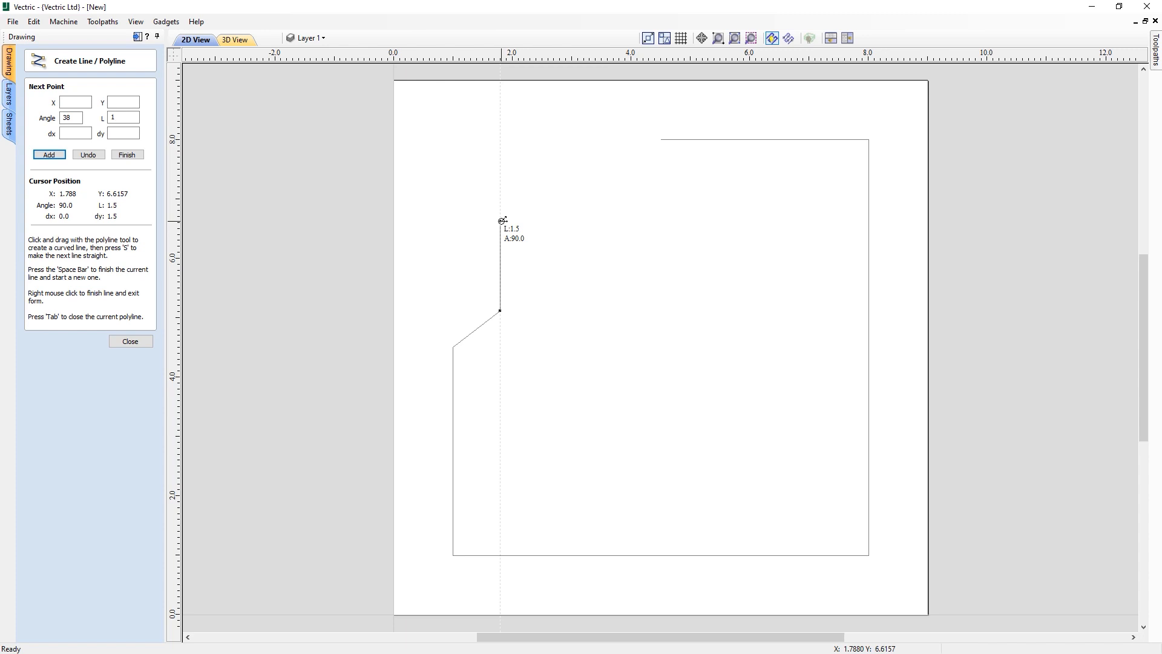
pyautogui.click(502, 221)
pyautogui.press('Tab')
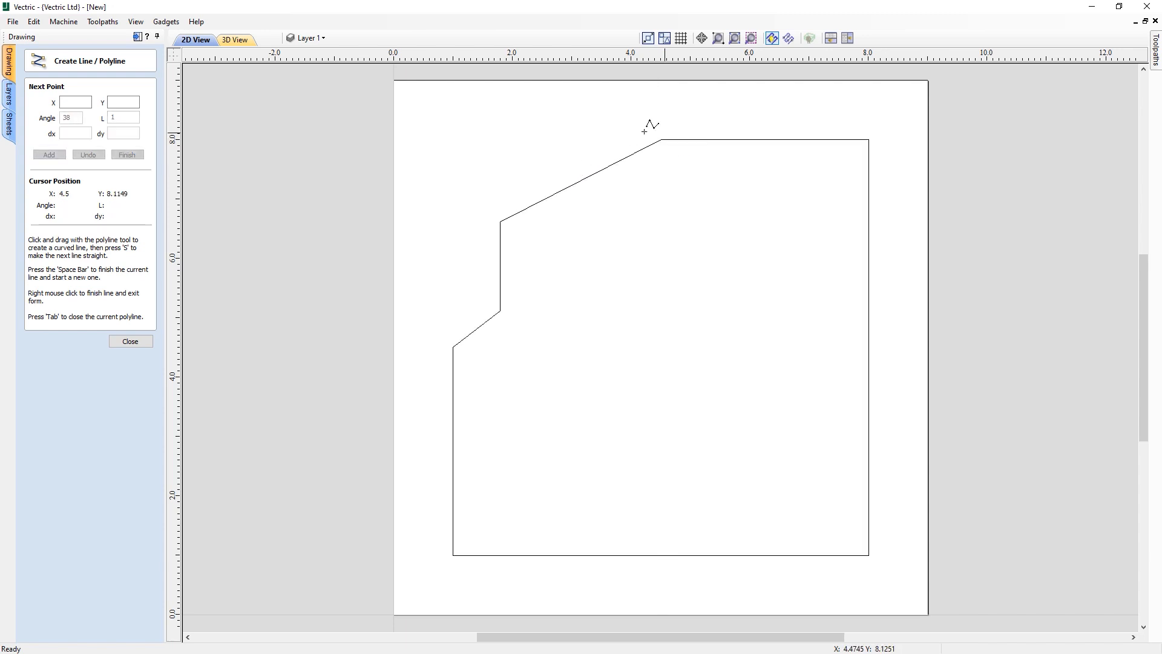
pyautogui.rightClick(486, 238)
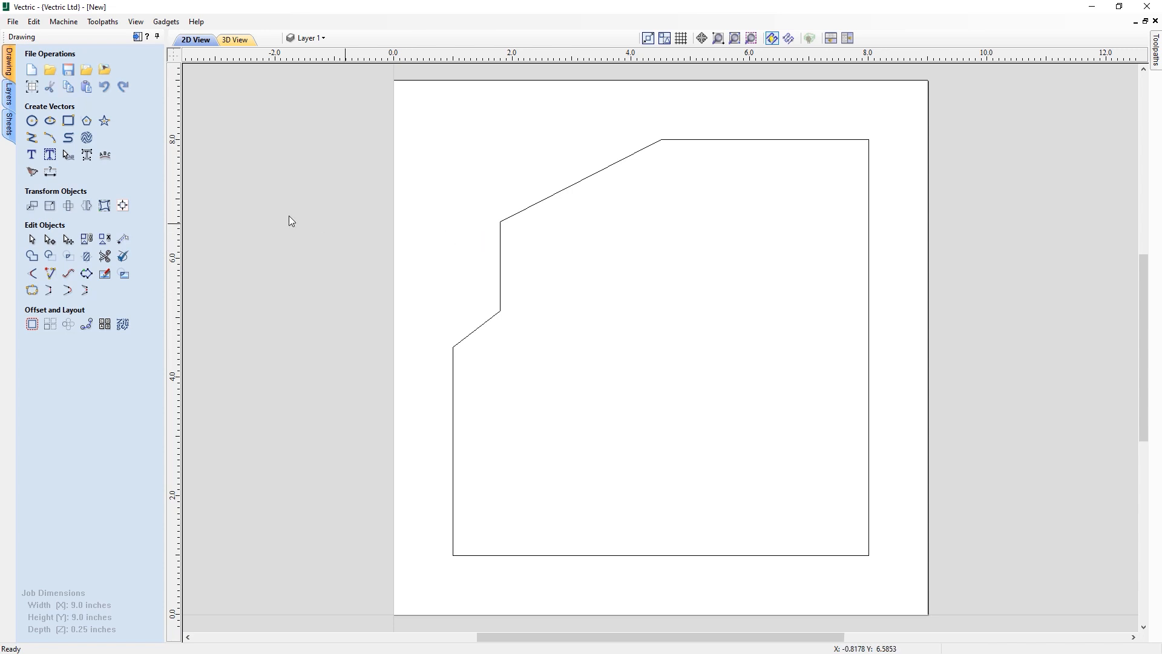
# - Fillet all seven corners of the outline with a 0.5 inch radius
pyautogui.click(32, 275)
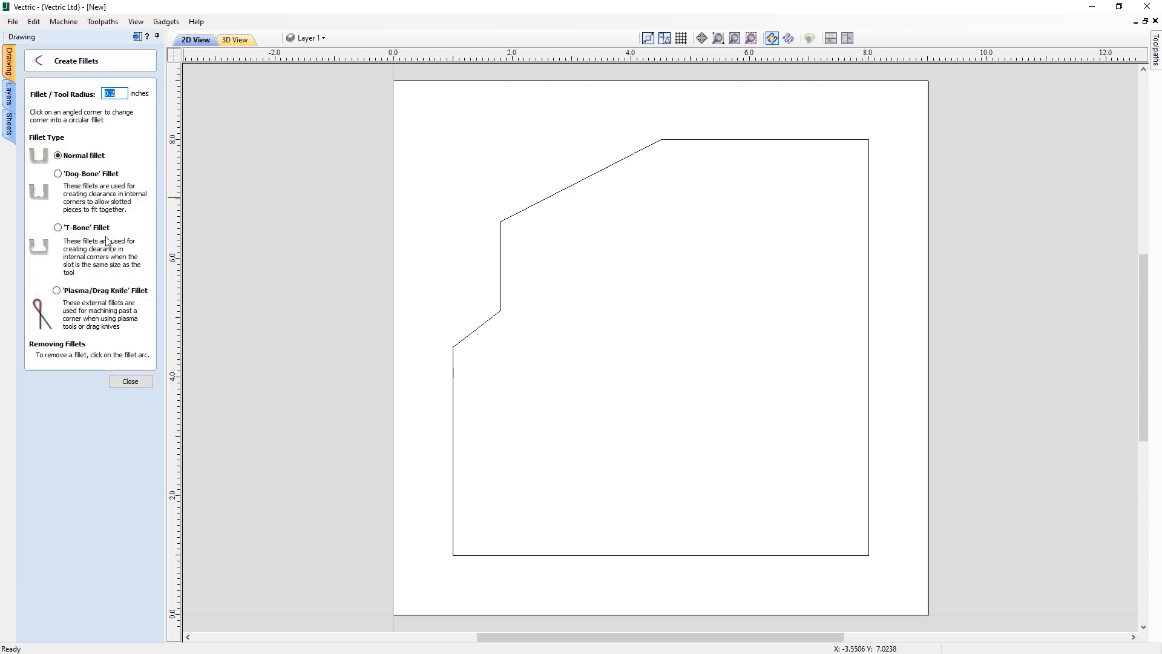
pyautogui.click(124, 94)
pyautogui.moveTo(123, 94); pyautogui.dragTo(104, 95)
pyautogui.write('.5')
pyautogui.click(501, 221)
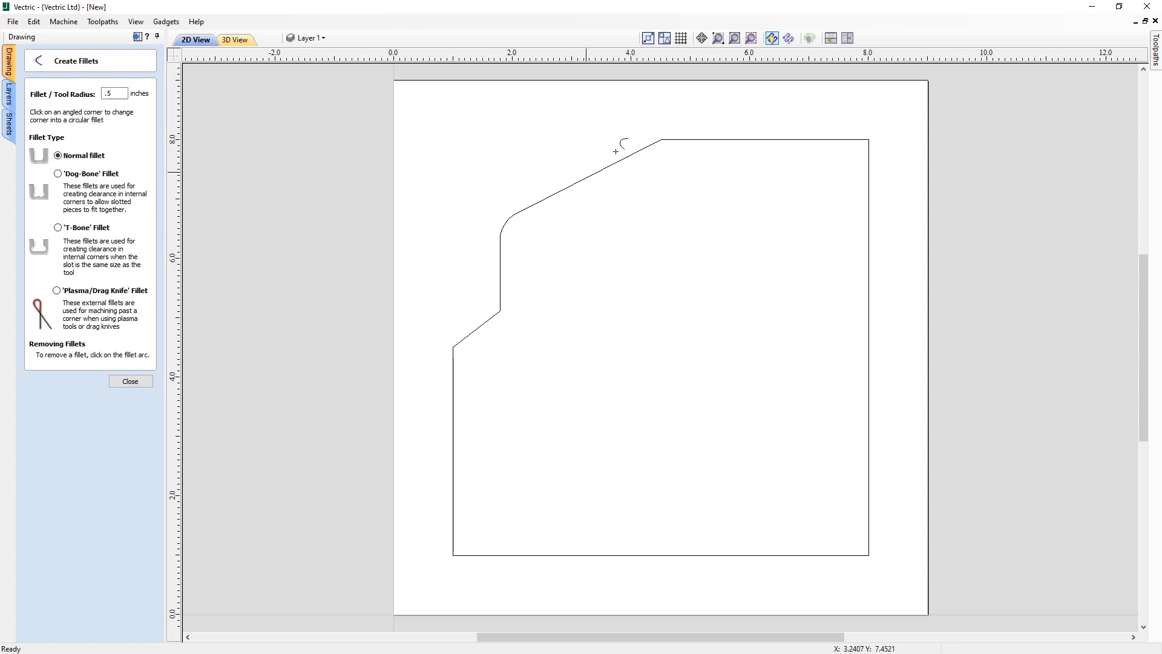
pyautogui.click(662, 139)
pyautogui.click(869, 143)
pyautogui.click(868, 553)
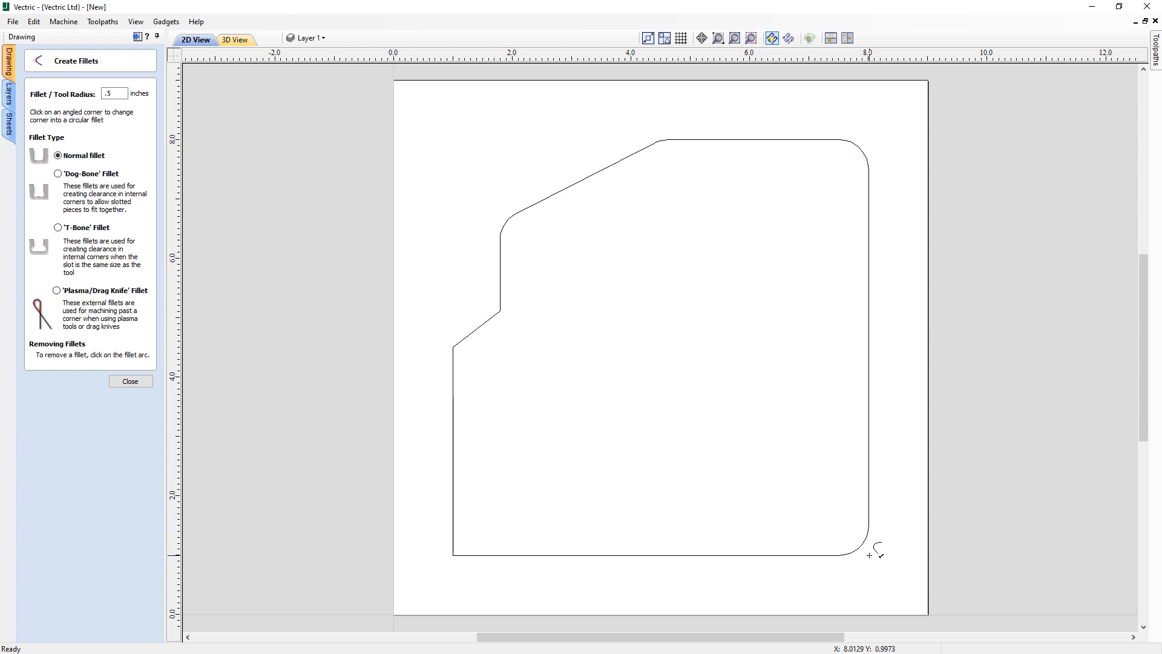
pyautogui.click(457, 551)
pyautogui.click(457, 350)
pyautogui.click(502, 310)
pyautogui.click(130, 381)
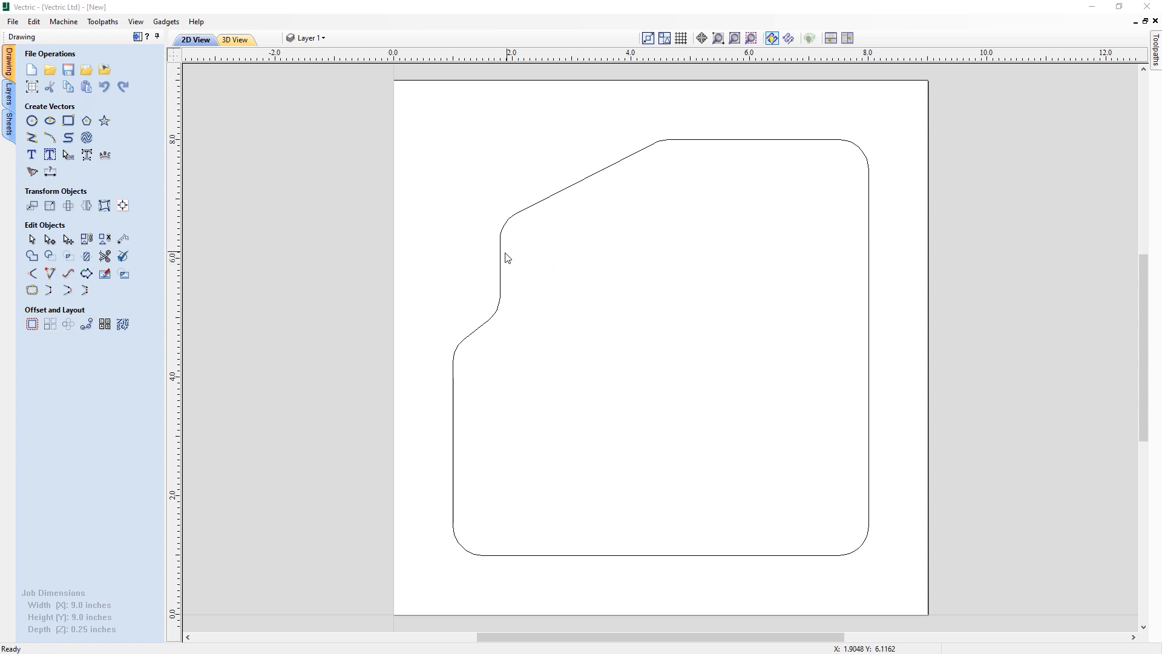
# - Remove the fillets from both ends of the short vertical edge
pyautogui.click(32, 274)
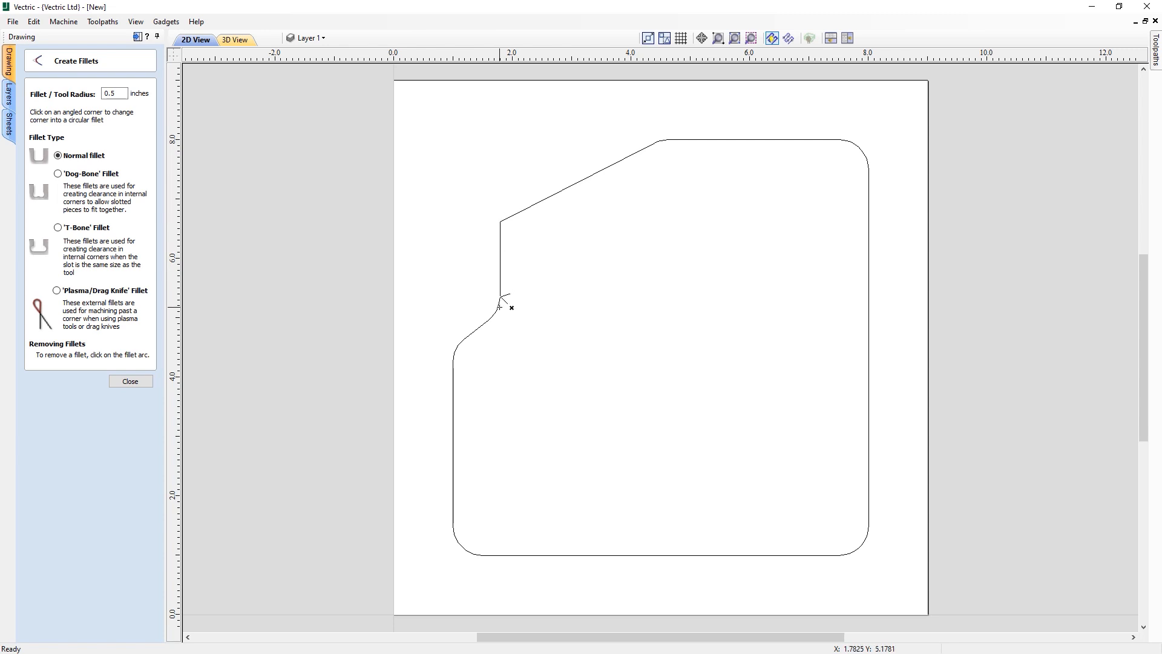
pyautogui.click(499, 309)
pyautogui.click(122, 385)
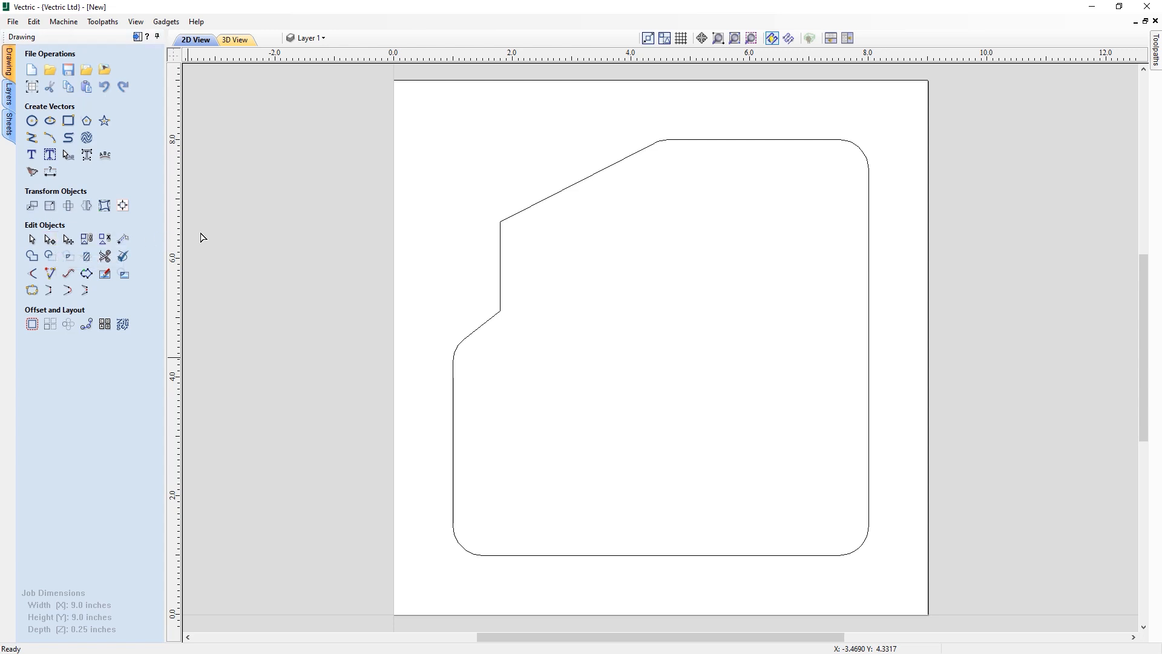
# - Cut the outline at the top corner of the vertical edge, and undo a trial drag of the loose end
pyautogui.click(511, 221)
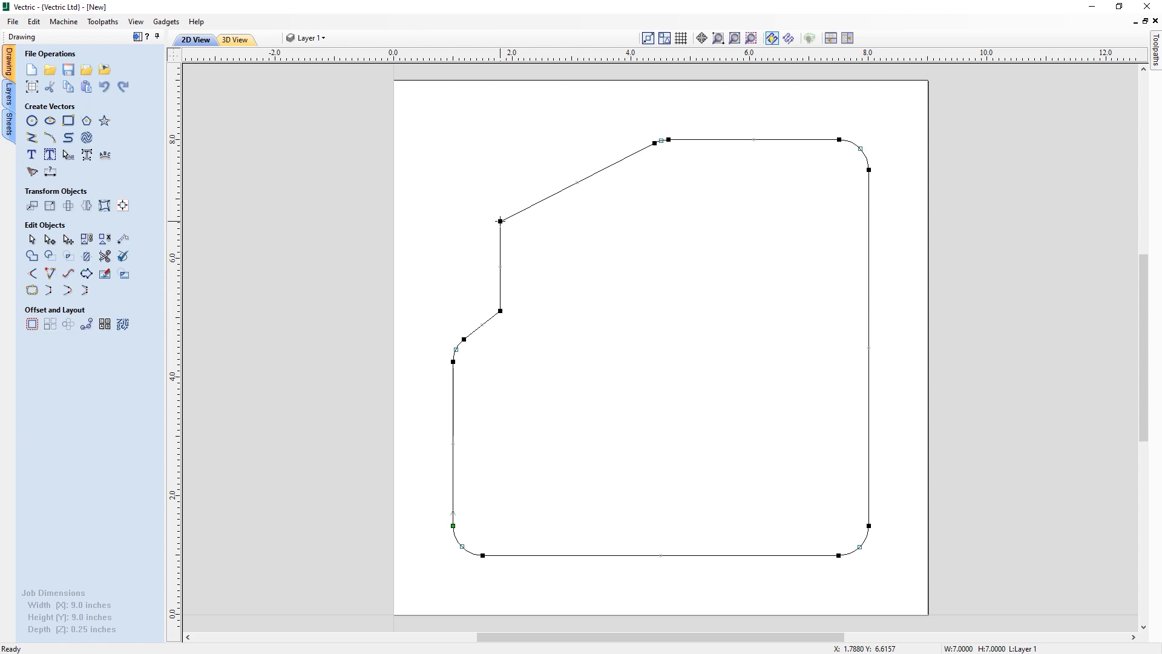
pyautogui.rightClick(500, 220)
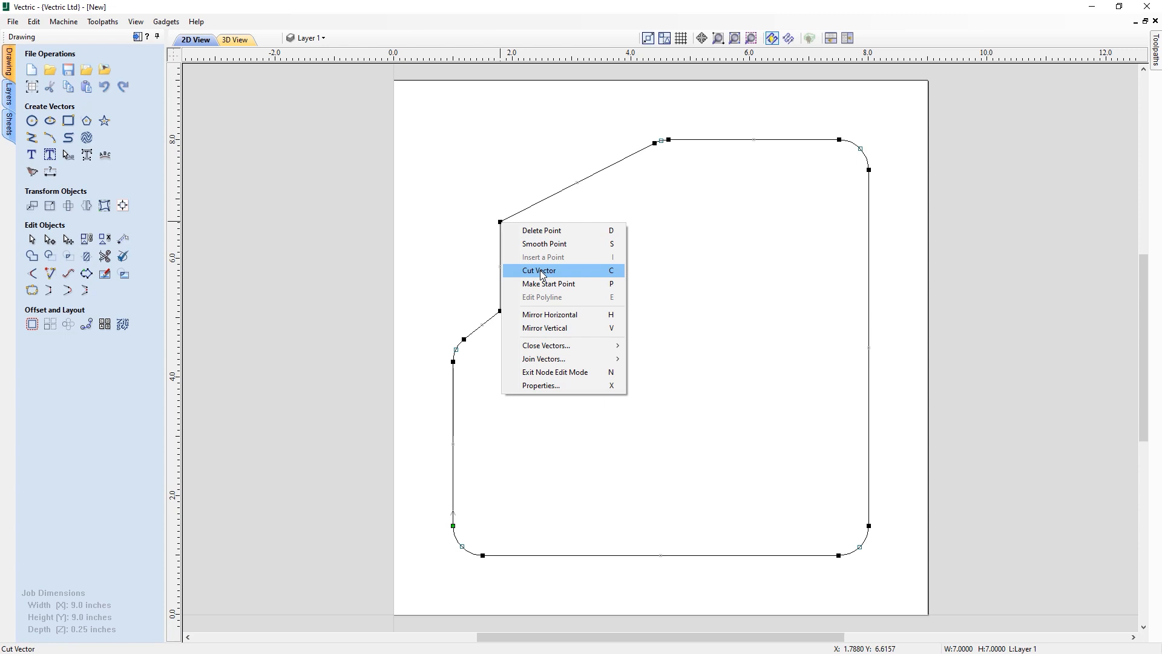
pyautogui.click(539, 270)
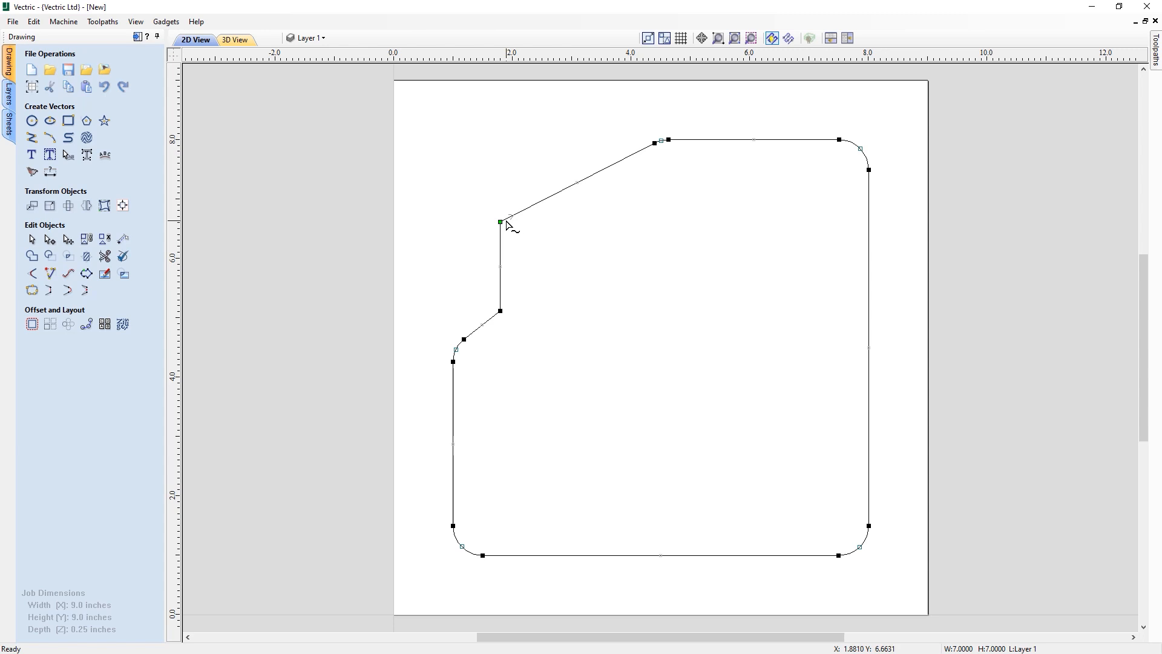
pyautogui.moveTo(500, 221); pyautogui.dragTo(472, 221)
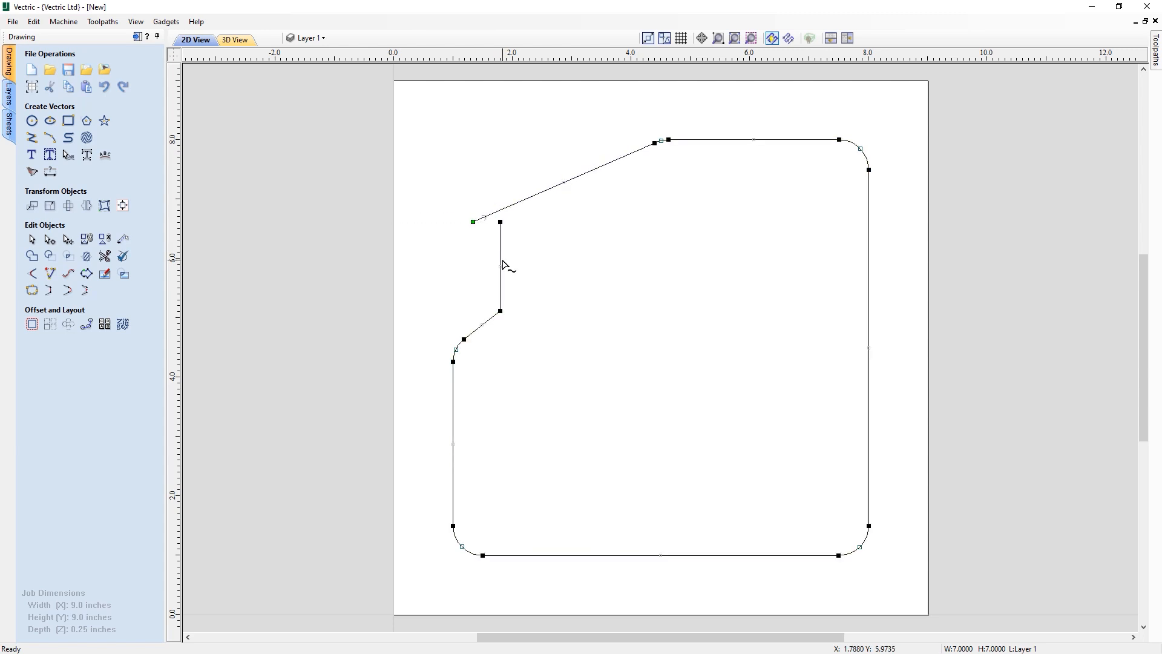
pyautogui.hotkey('ctrl', 'z')
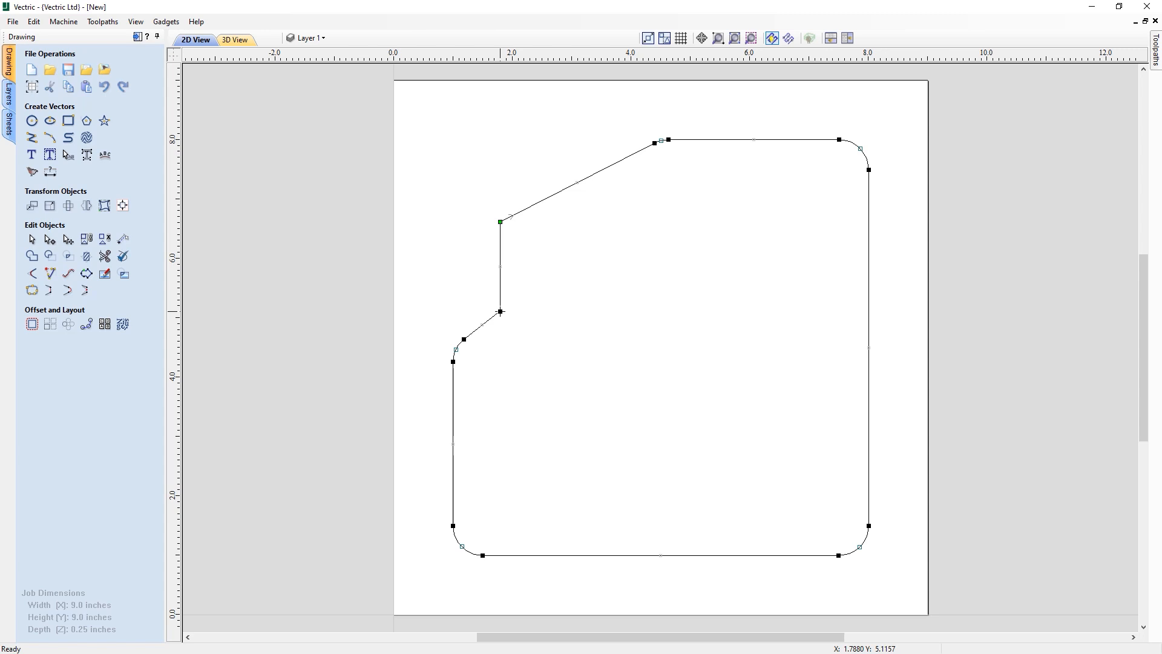
# - Cut the outline at the bottom of the vertical edge to separate that segment
pyautogui.press('c')
pyautogui.click(524, 289)
pyautogui.click(501, 258)
pyautogui.click(532, 264)
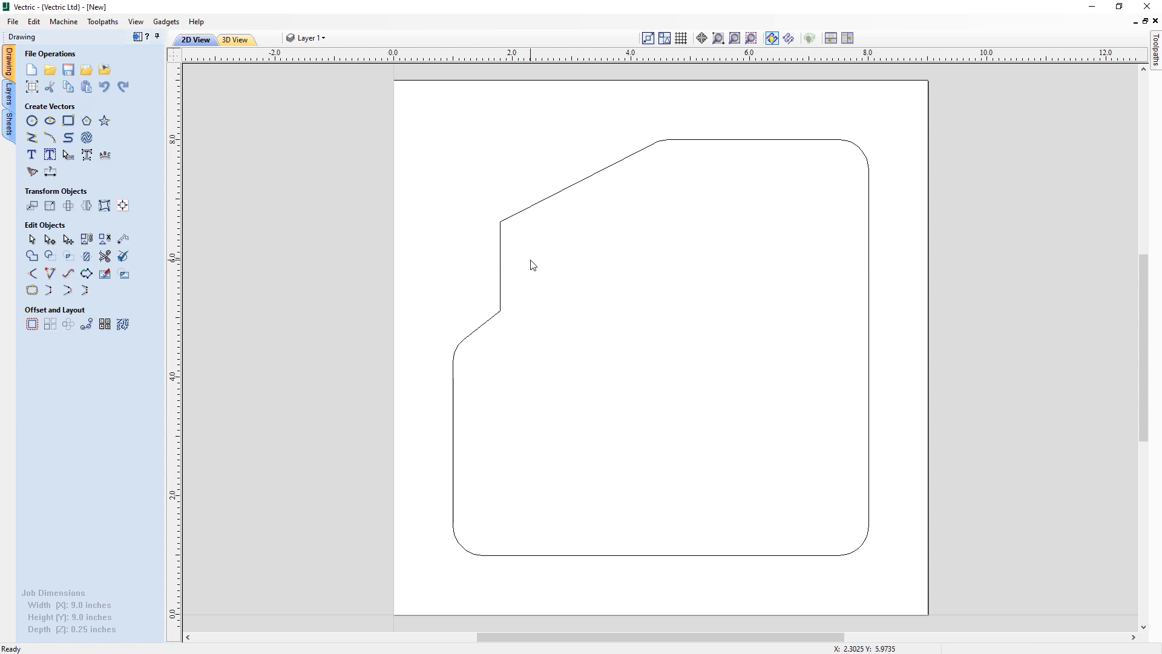
# - Move the separated vertical segment about 0.6 inch to the right
pyautogui.click(502, 246)
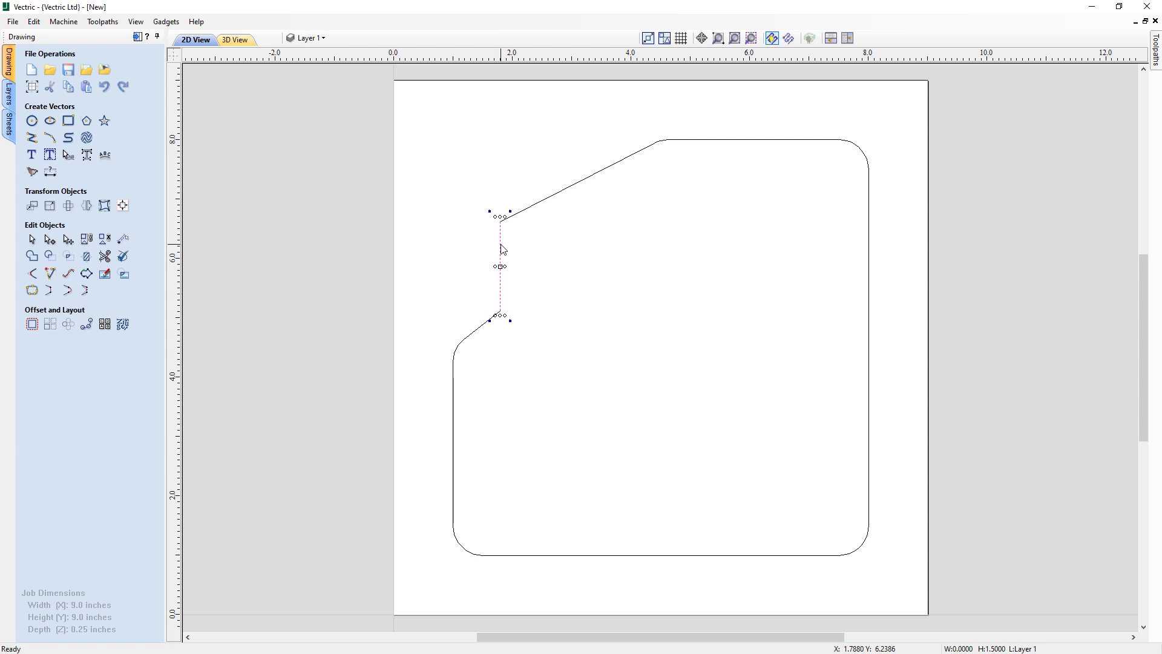
pyautogui.moveTo(501, 244); pyautogui.dragTo(517, 244)
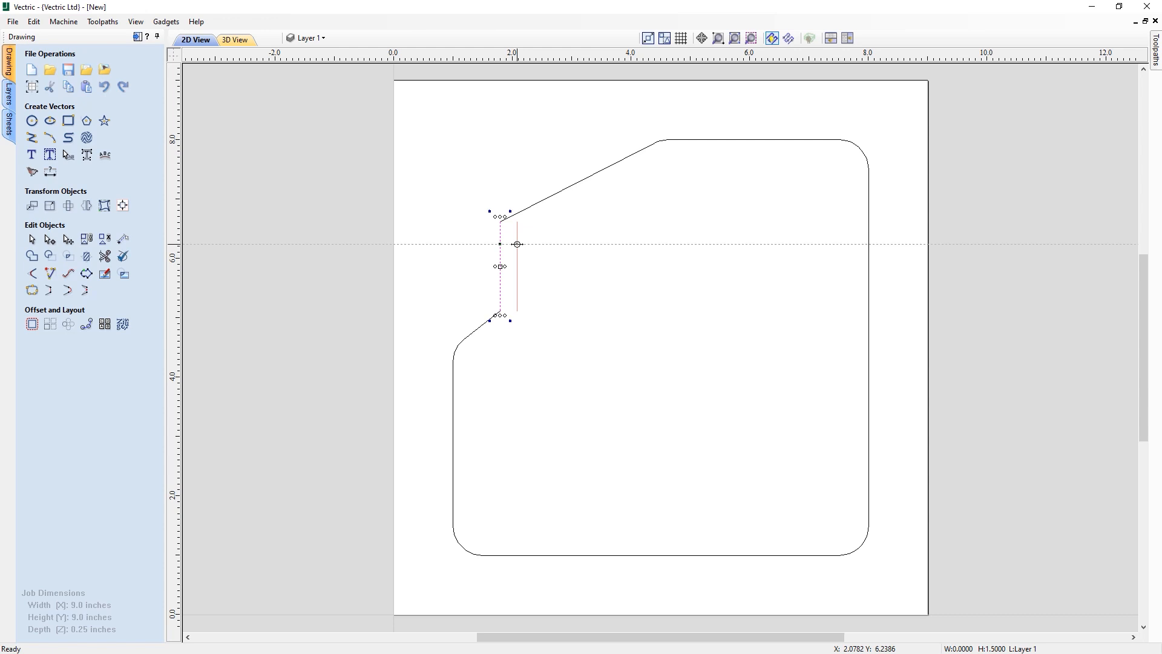
pyautogui.moveTo(517, 244); pyautogui.dragTo(515, 244)
pyautogui.write('19/32')
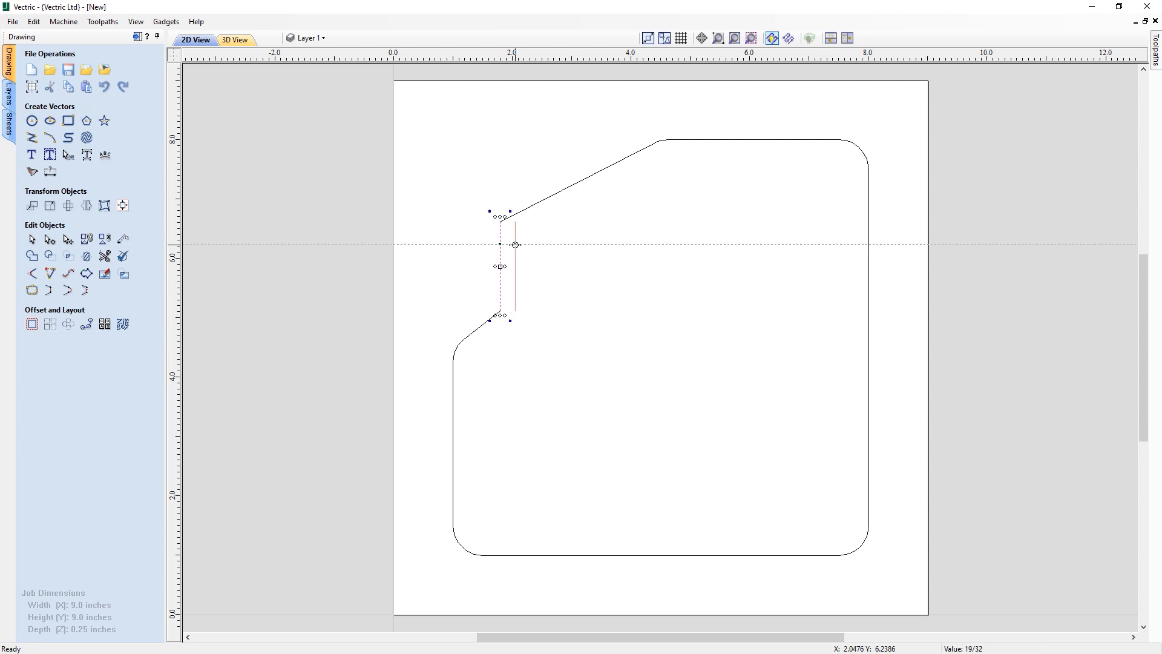
pyautogui.press('Return')
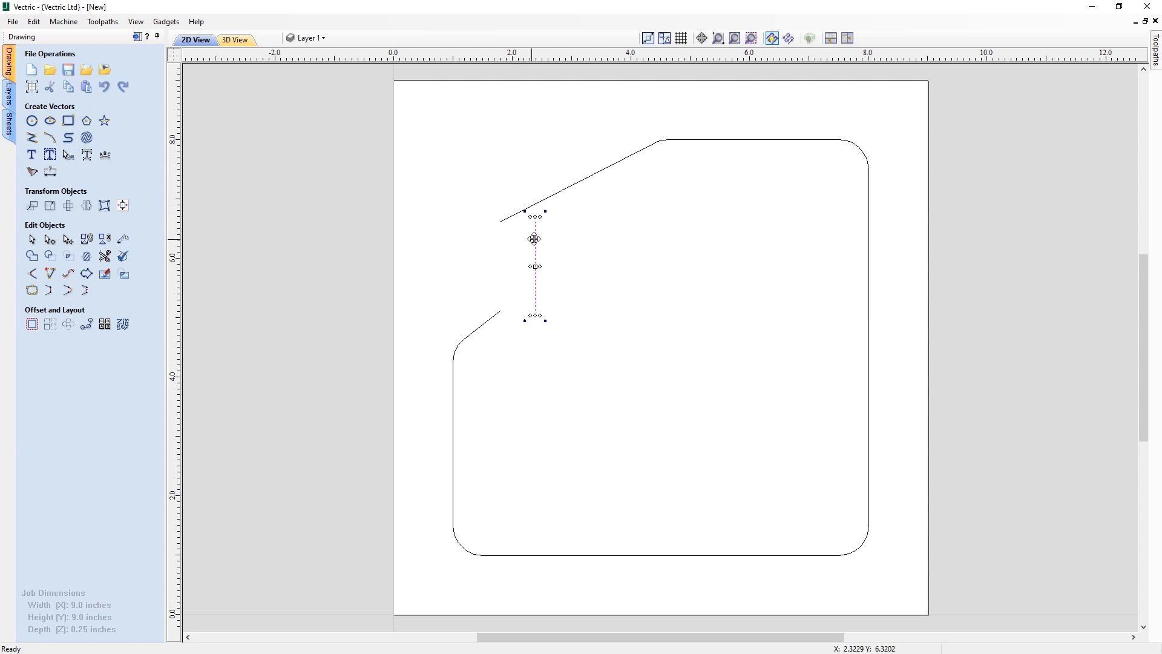
# - Drag the vertical segment's top node up about 0.3 inch and join the upper angled line's end to it
pyautogui.click(50, 241)
pyautogui.click(535, 219)
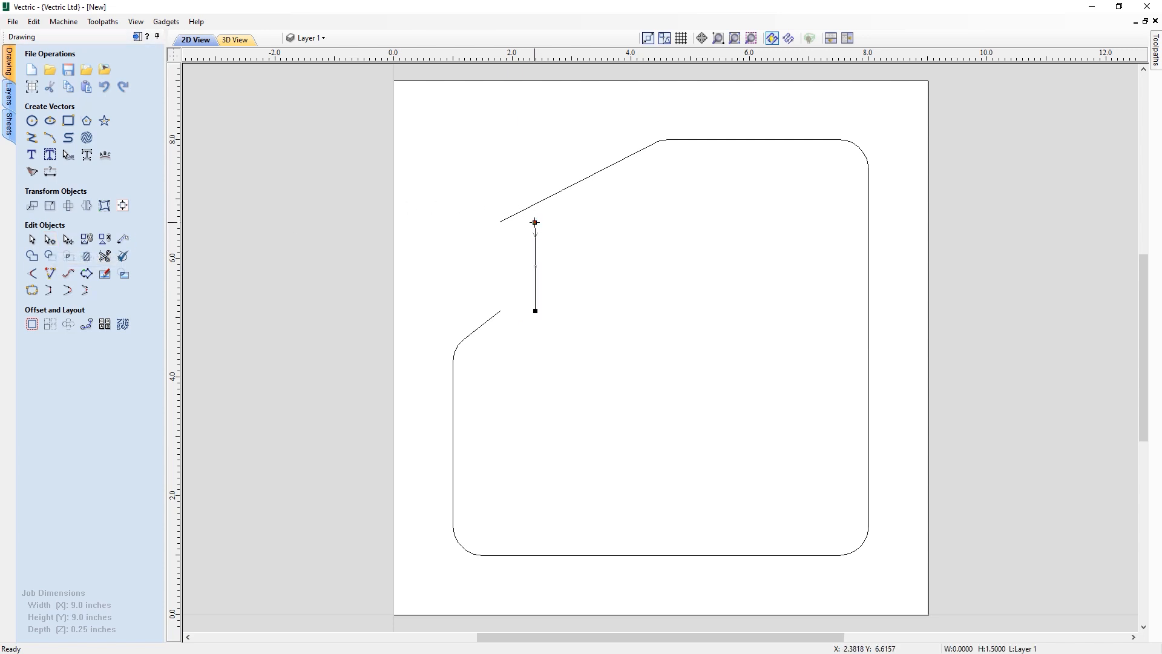
pyautogui.moveTo(535, 218); pyautogui.dragTo(536, 205)
pyautogui.moveTo(536, 205); pyautogui.dragTo(536, 204)
pyautogui.click(512, 215)
pyautogui.moveTo(507, 220); pyautogui.dragTo(535, 204)
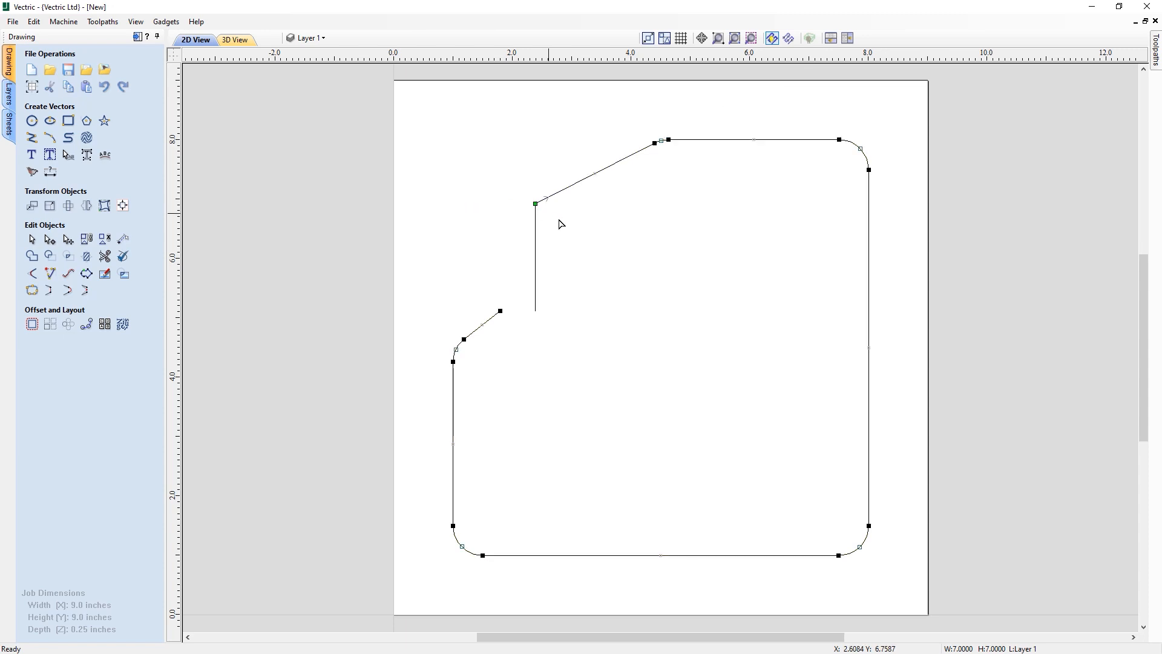
# - Raise the vertical segment's bottom node to about Y 5.6 and drag the lower angled line's end onto it
pyautogui.click(536, 294)
pyautogui.moveTo(535, 311); pyautogui.dragTo(500, 311)
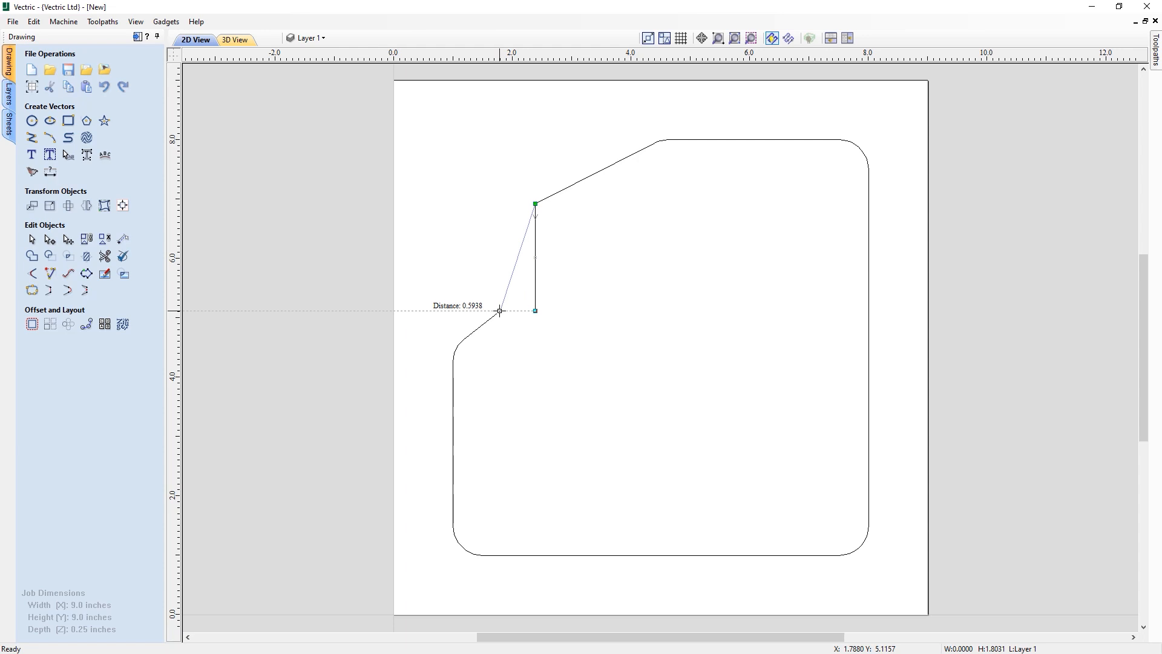
pyautogui.moveTo(499, 311); pyautogui.dragTo(535, 282)
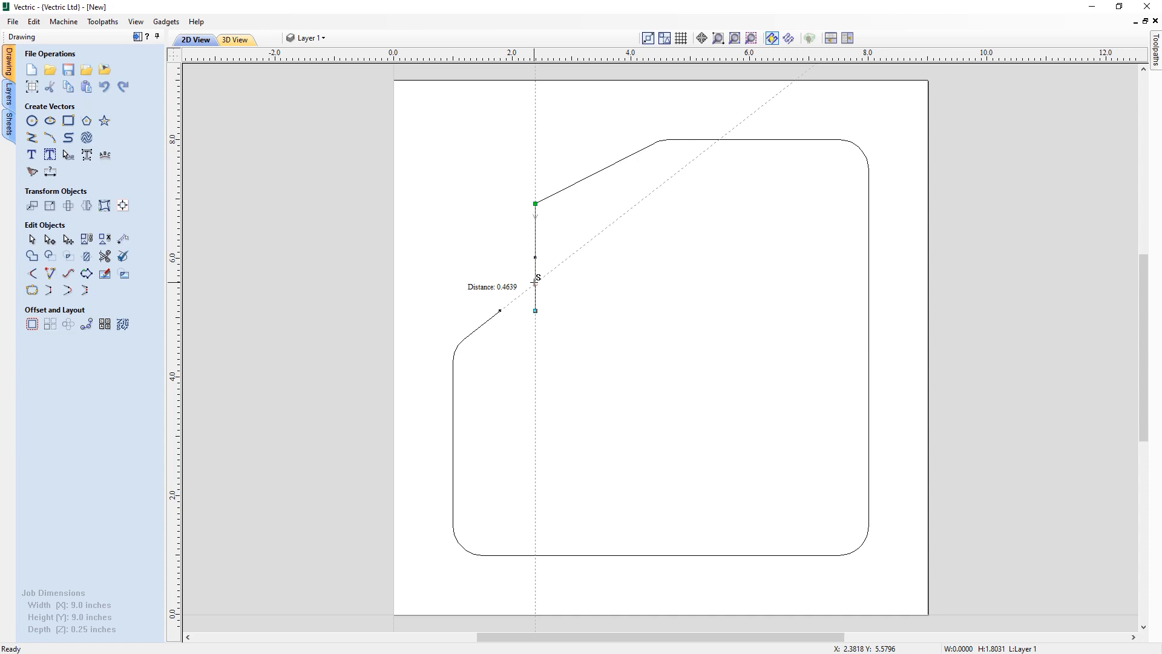
pyautogui.moveTo(535, 282); pyautogui.dragTo(535, 284)
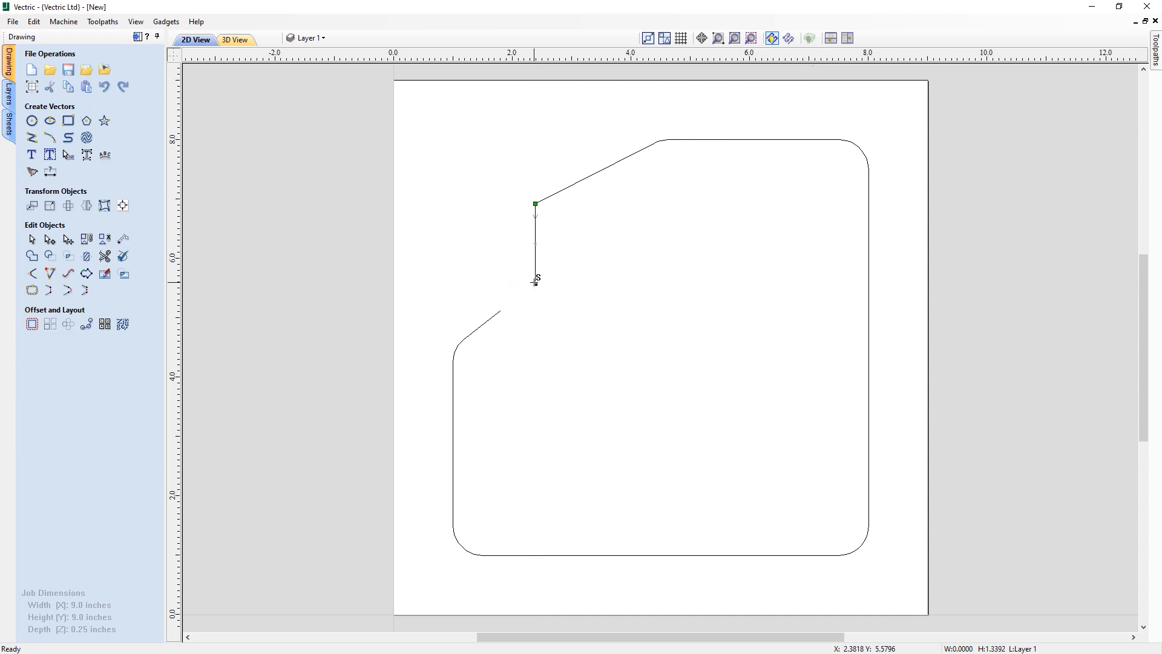
pyautogui.click(501, 312)
pyautogui.moveTo(501, 312); pyautogui.dragTo(535, 283)
pyautogui.click(565, 278)
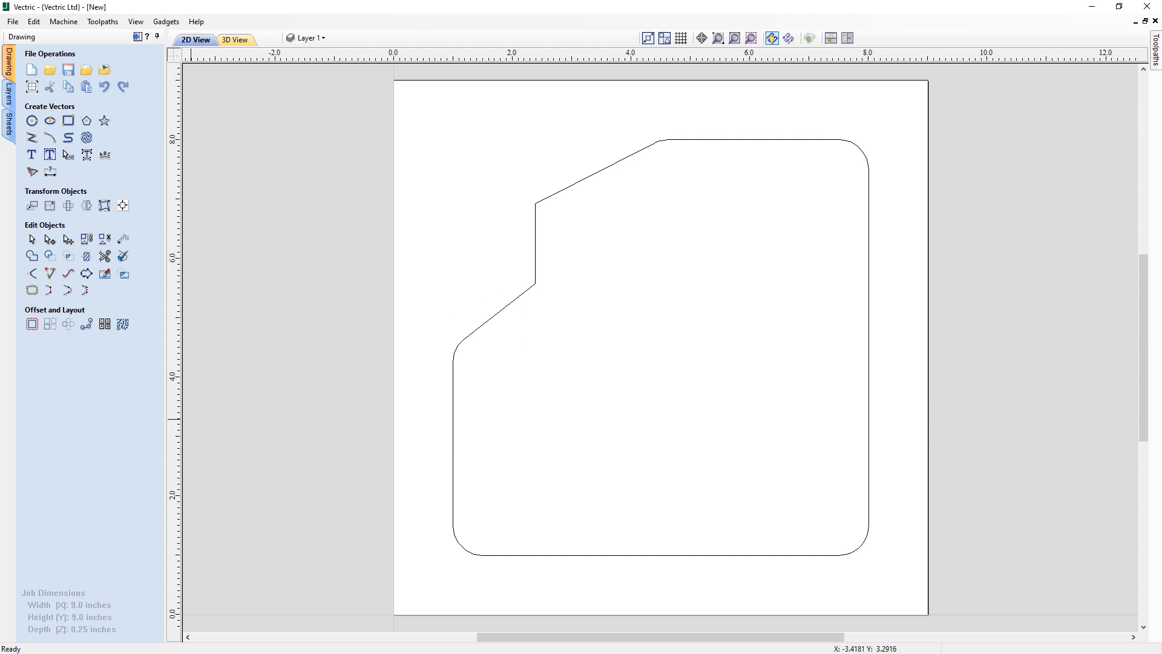
pyautogui.click(556, 194)
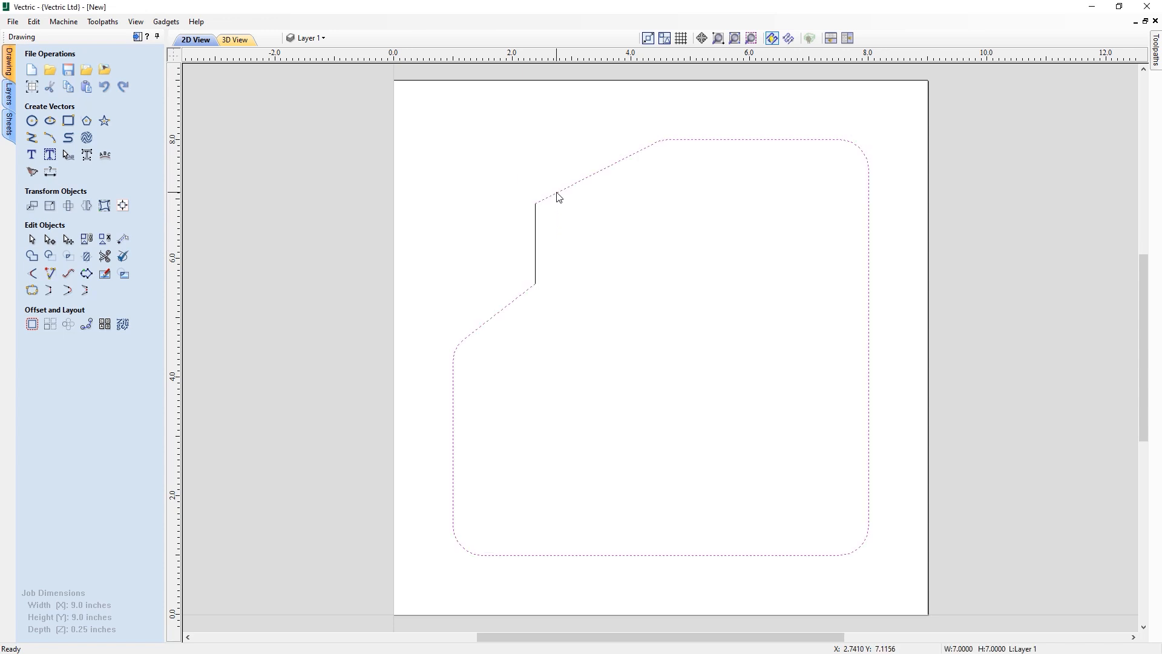
# - Select all the vectors and join the open segments into one closed outline
pyautogui.click(537, 230)
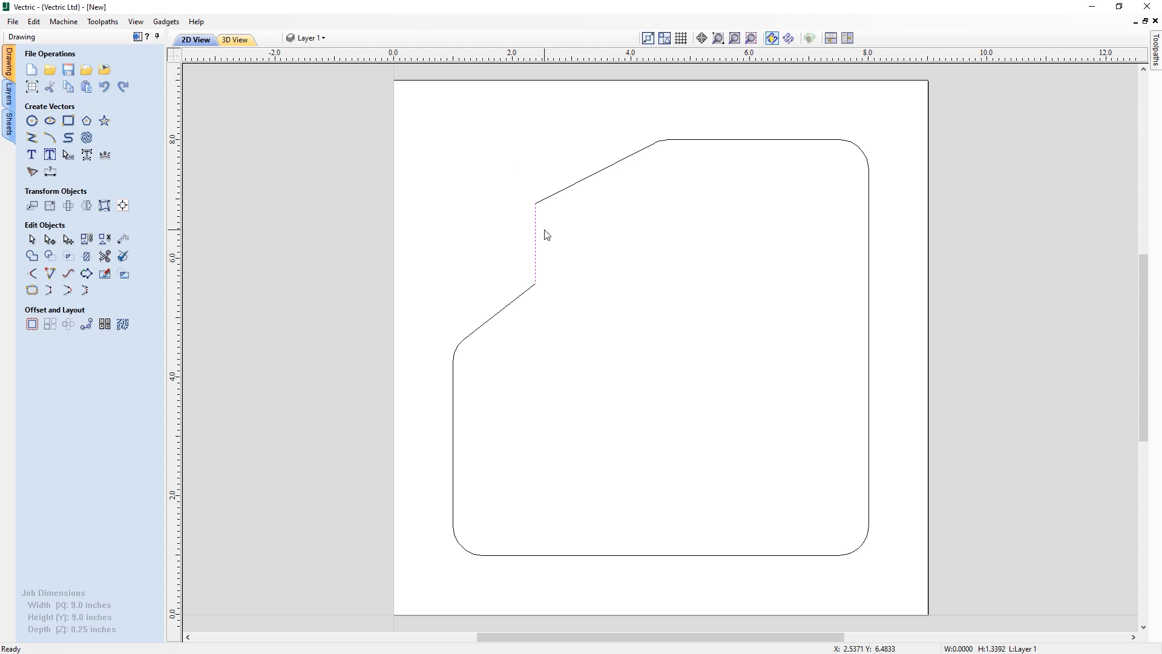
pyautogui.hotkey('ctrl', 'a')
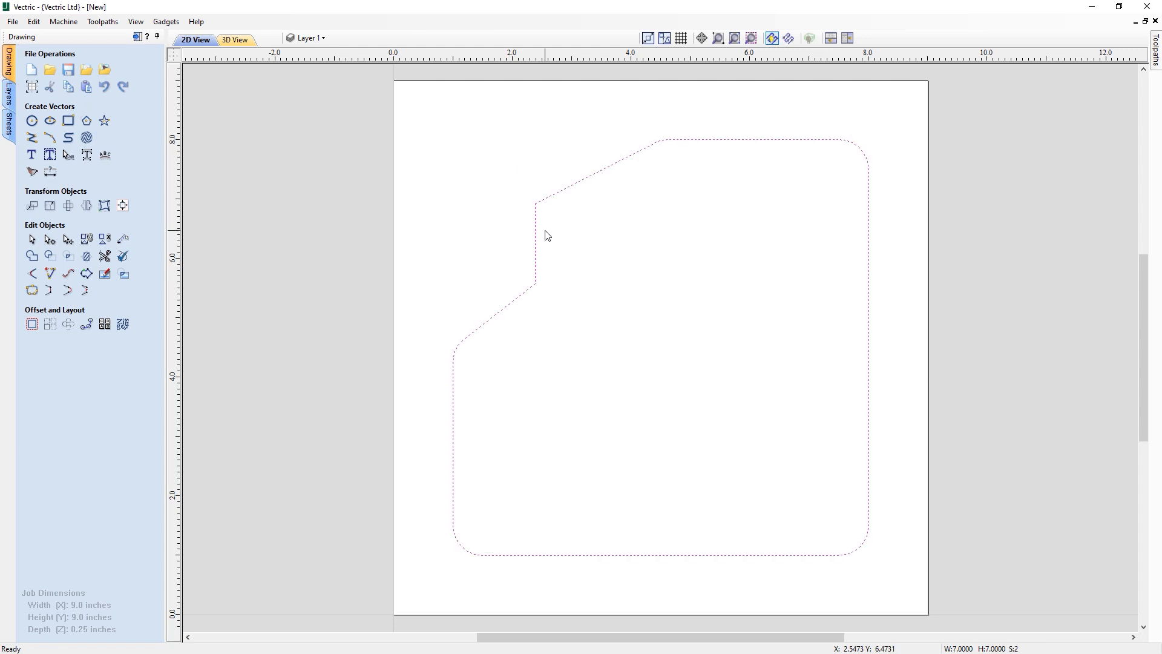
pyautogui.click(33, 292)
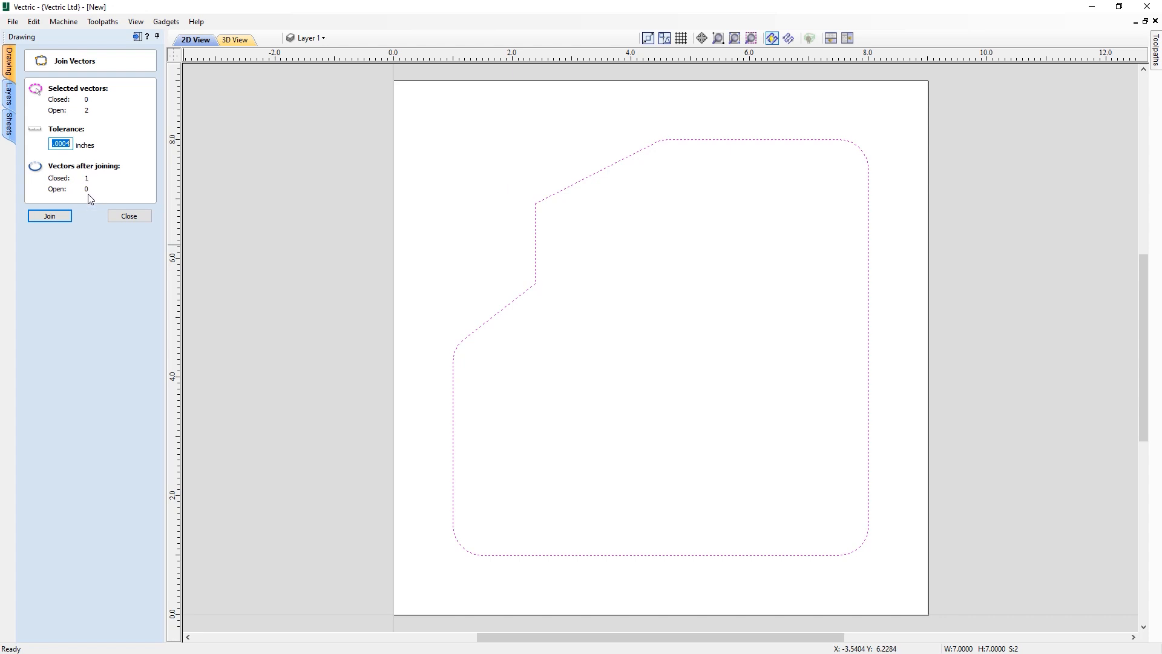
pyautogui.click(58, 217)
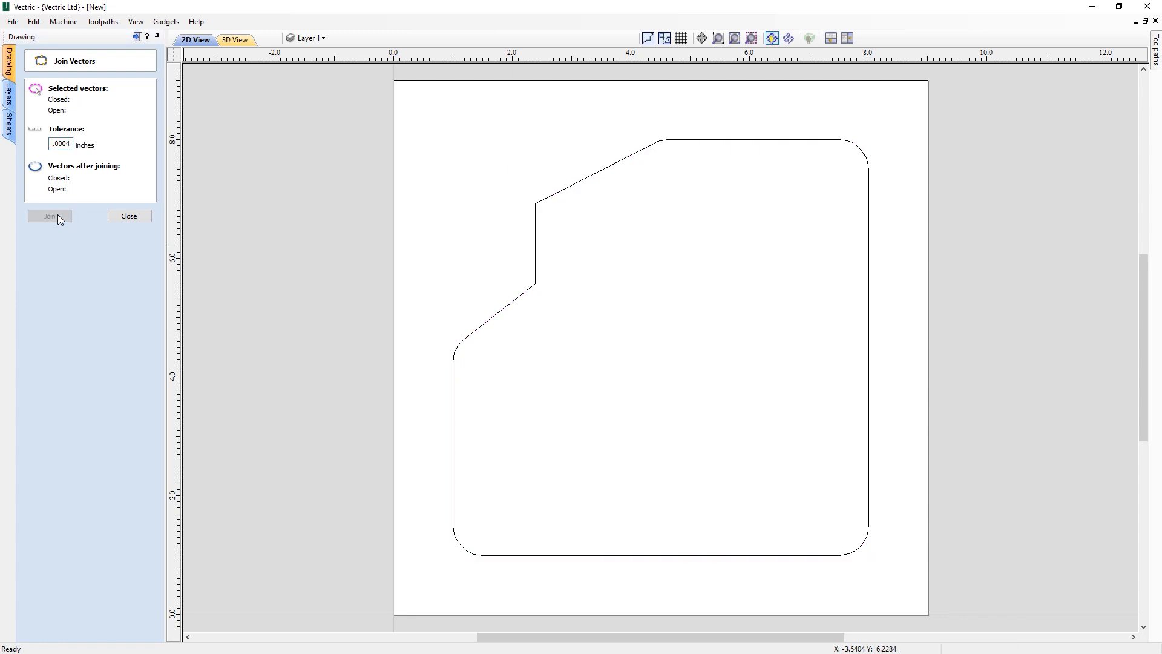
pyautogui.click(128, 216)
# - Fillet both corners of the vertical step with a 0.5 inch radius
pyautogui.click(568, 188)
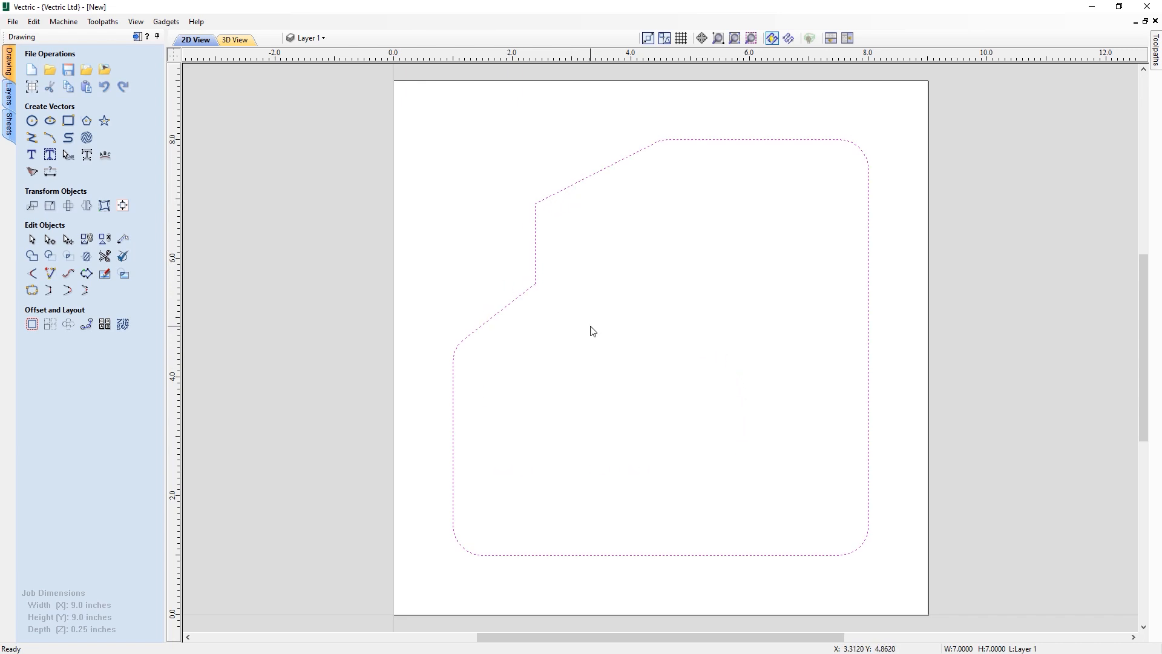
pyautogui.click(587, 261)
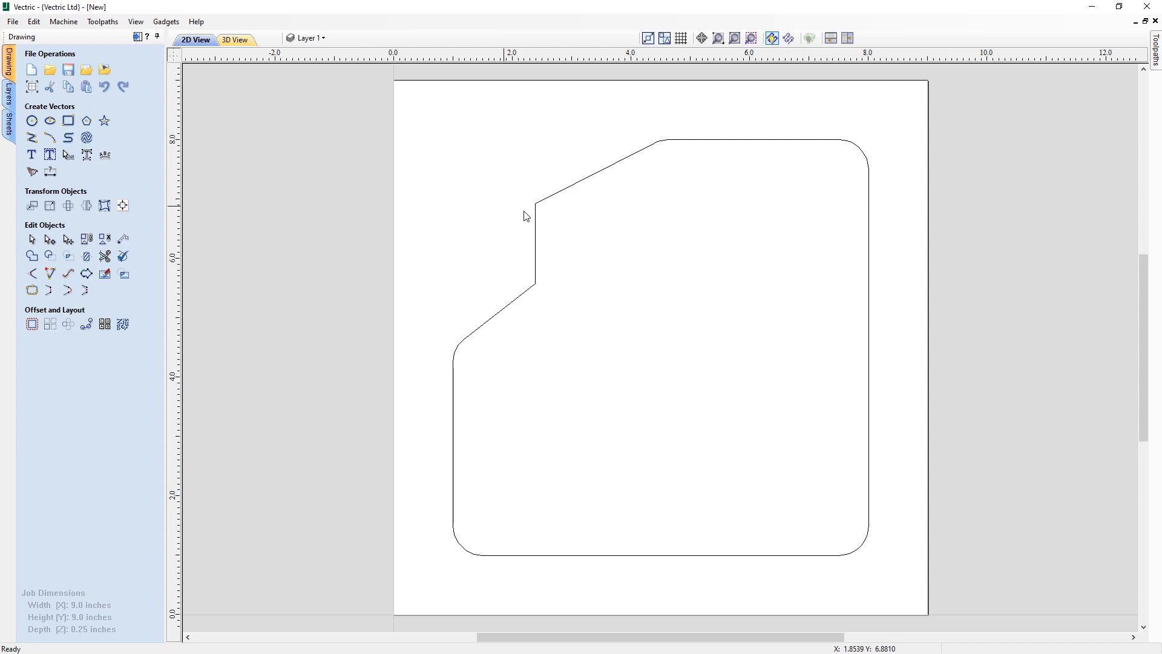
pyautogui.click(33, 273)
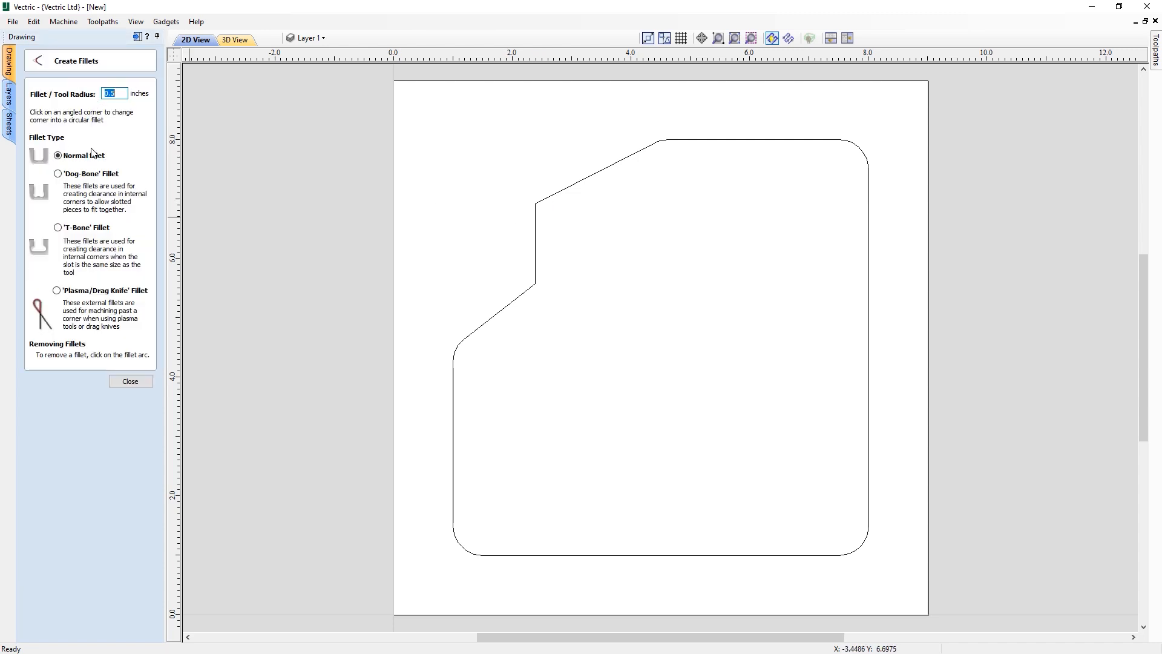
pyautogui.click(538, 283)
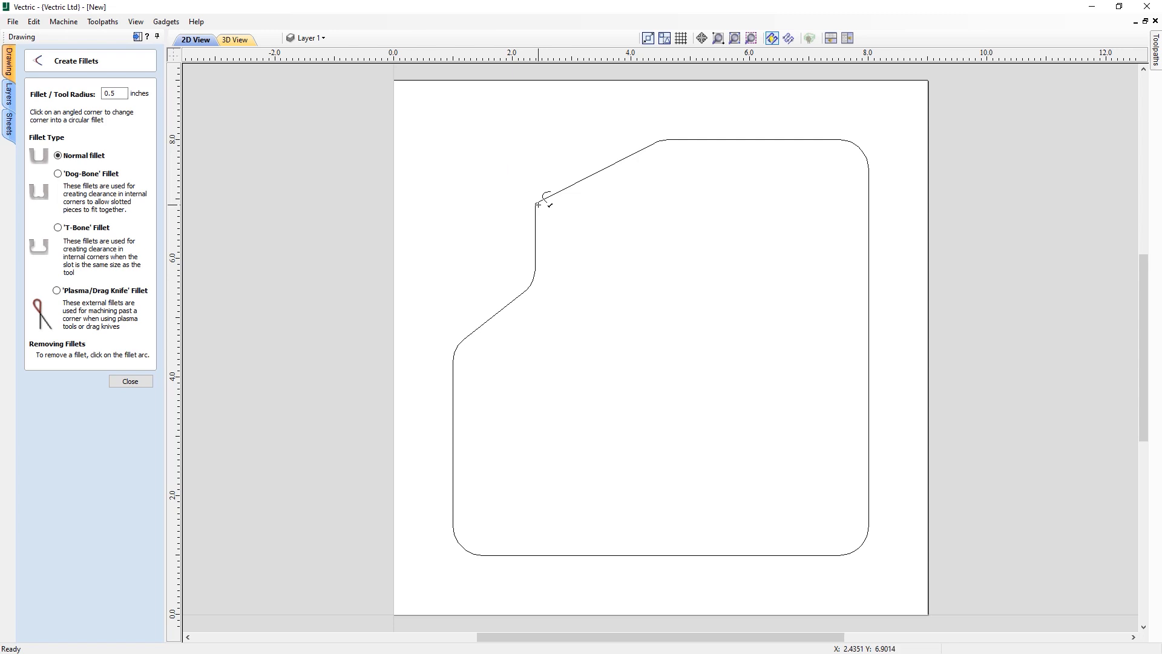
pyautogui.click(538, 205)
pyautogui.click(130, 381)
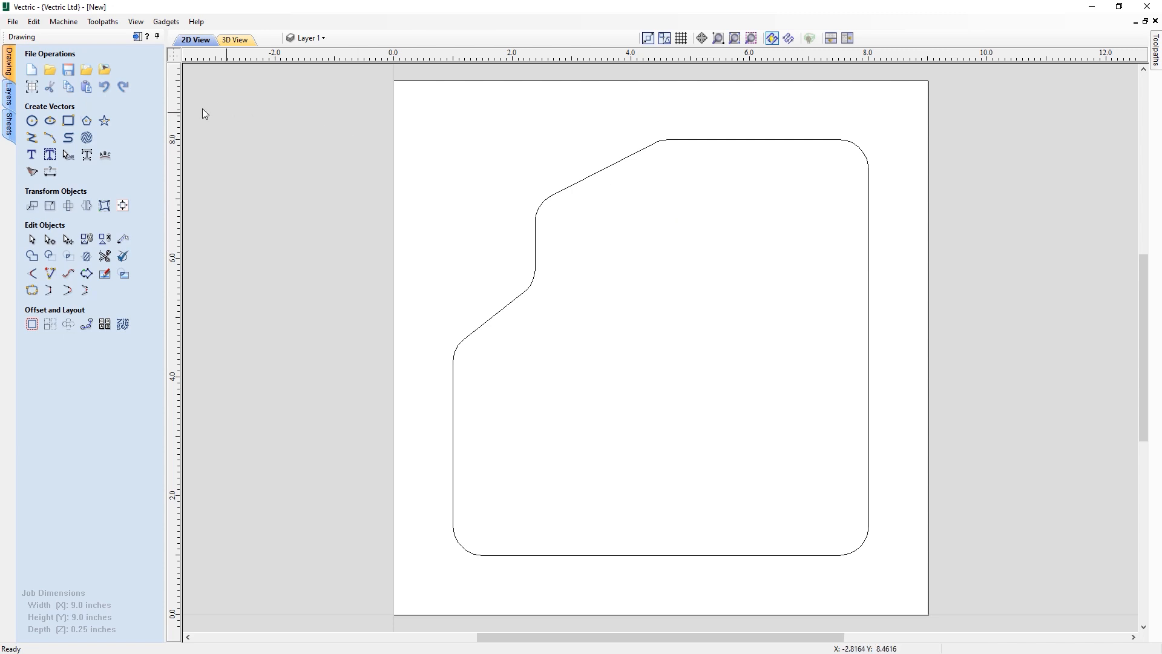
# - Draw three 0.25 inch diameter circles at X 1.5 Y 1.5, X 7.5 Y 1.5, and near the top-right corner
pyautogui.click(31, 121)
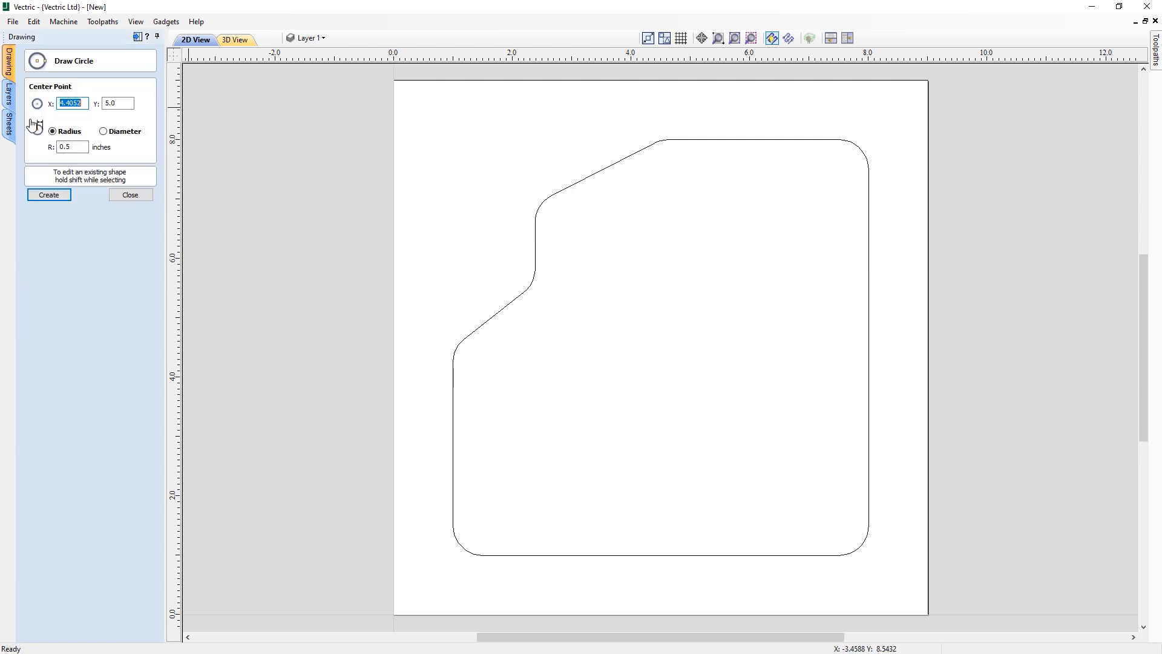
pyautogui.click(117, 136)
pyautogui.moveTo(86, 146); pyautogui.dragTo(38, 145)
pyautogui.write('.2')
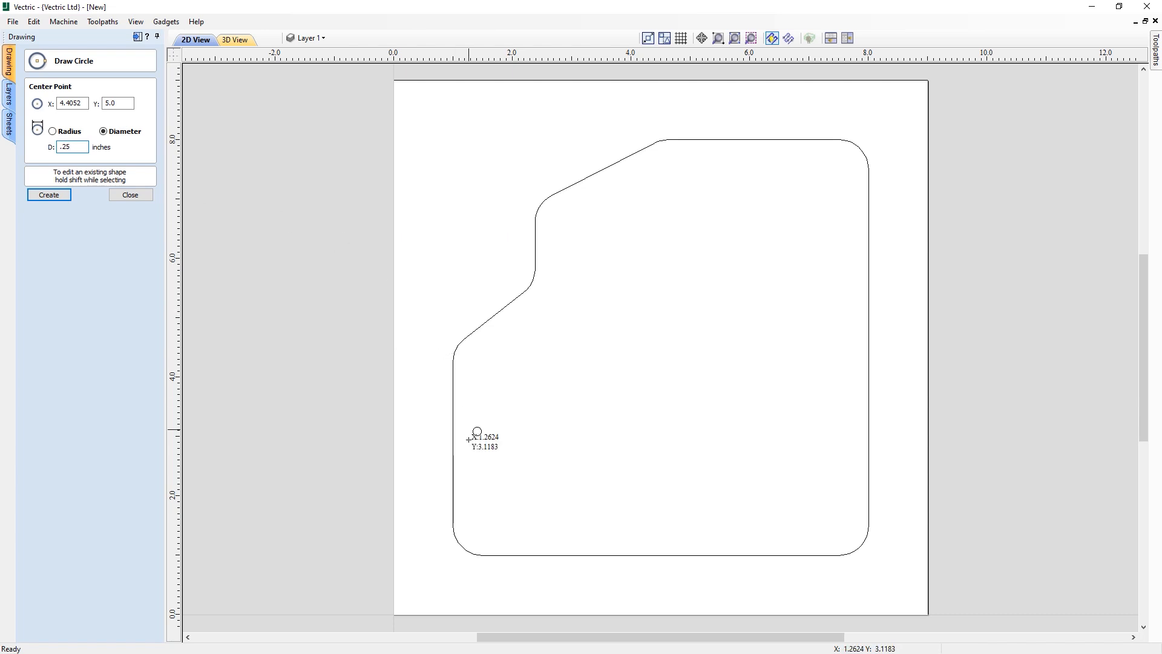
pyautogui.click(483, 525)
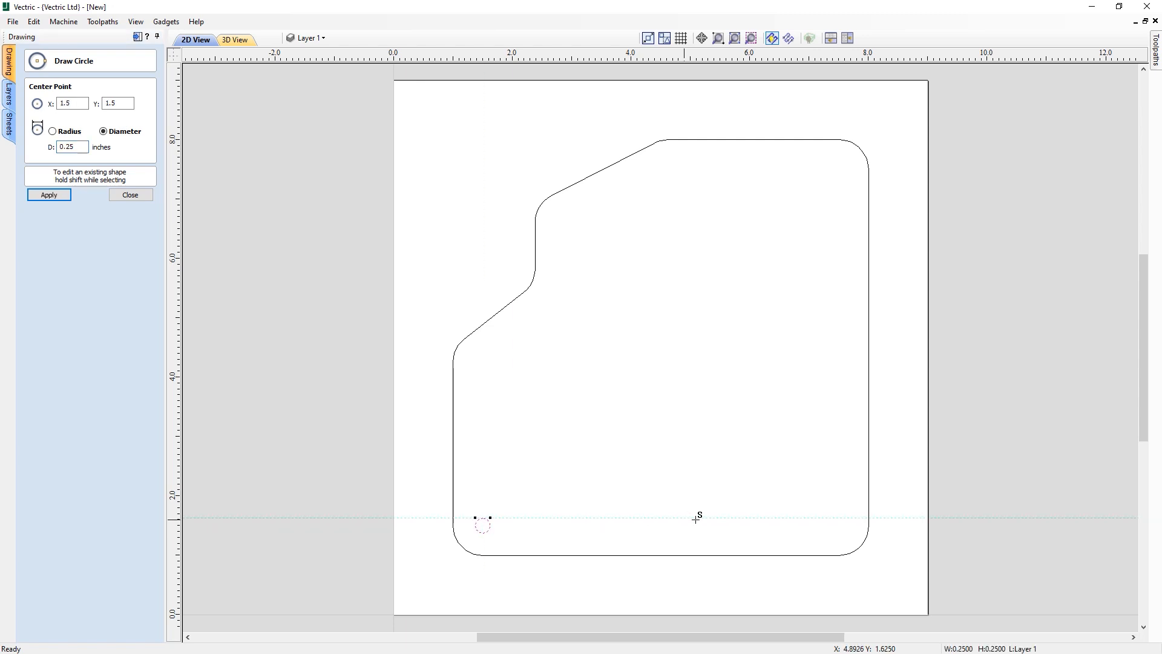
pyautogui.click(840, 524)
pyautogui.click(838, 169)
pyautogui.press('Escape')
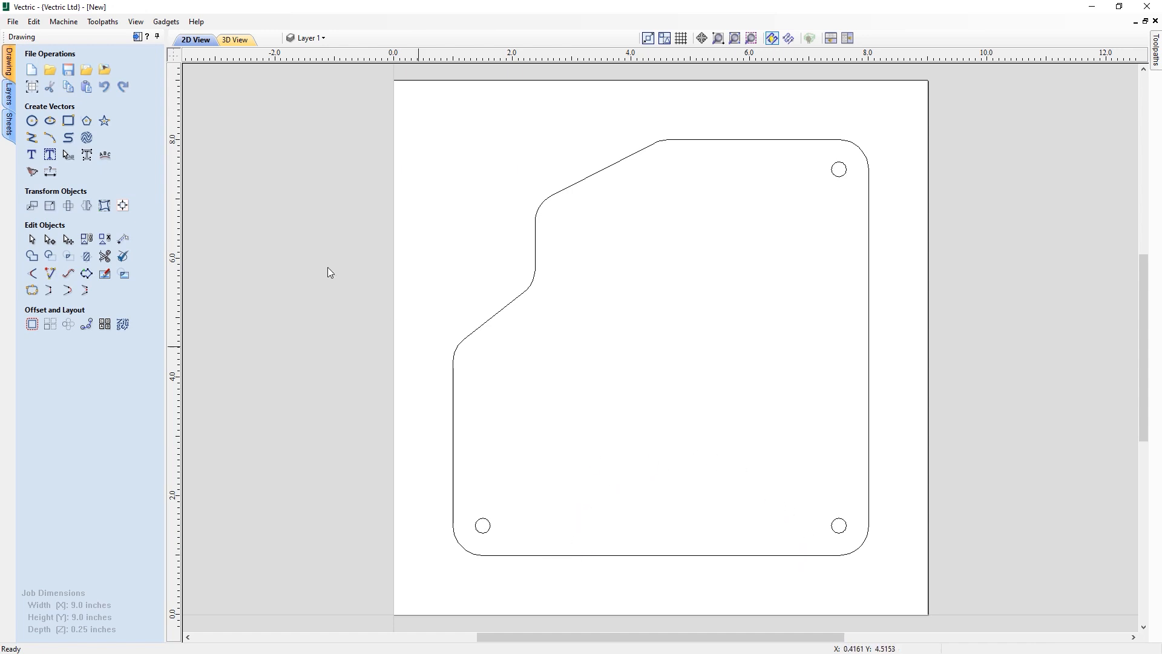
# - Draw a 3.5 inch diameter circle centred on the outline's bottom edge at X 4.4981, Y 1.0
pyautogui.click(32, 120)
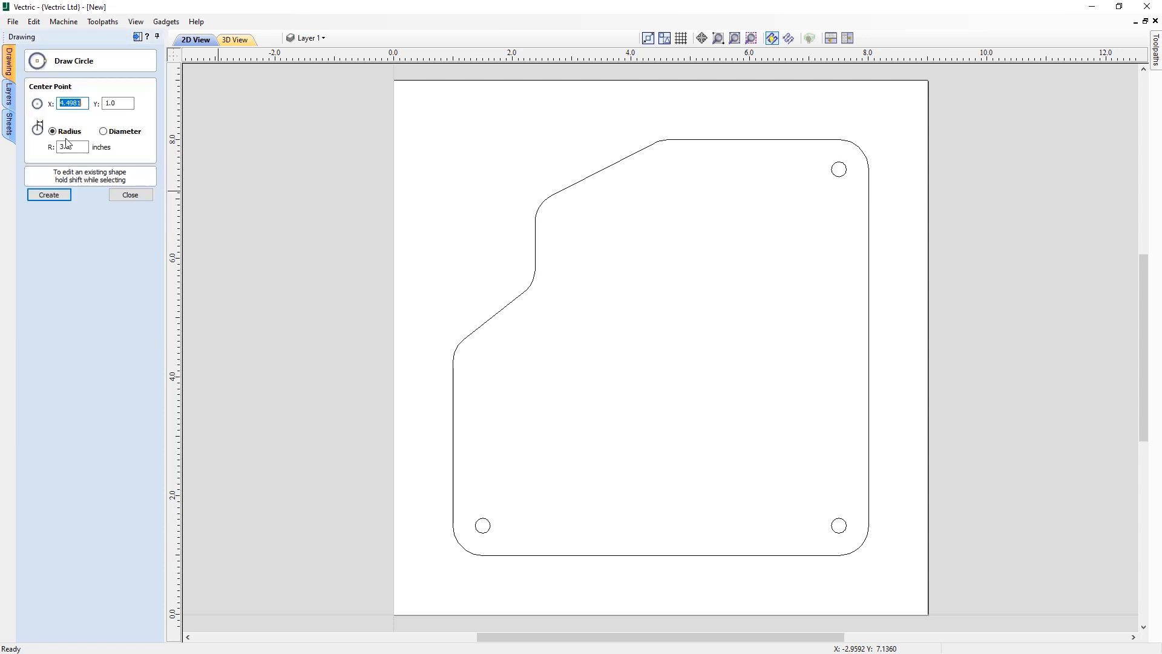
pyautogui.click(109, 134)
pyautogui.doubleClick(76, 146)
pyautogui.write('3.')
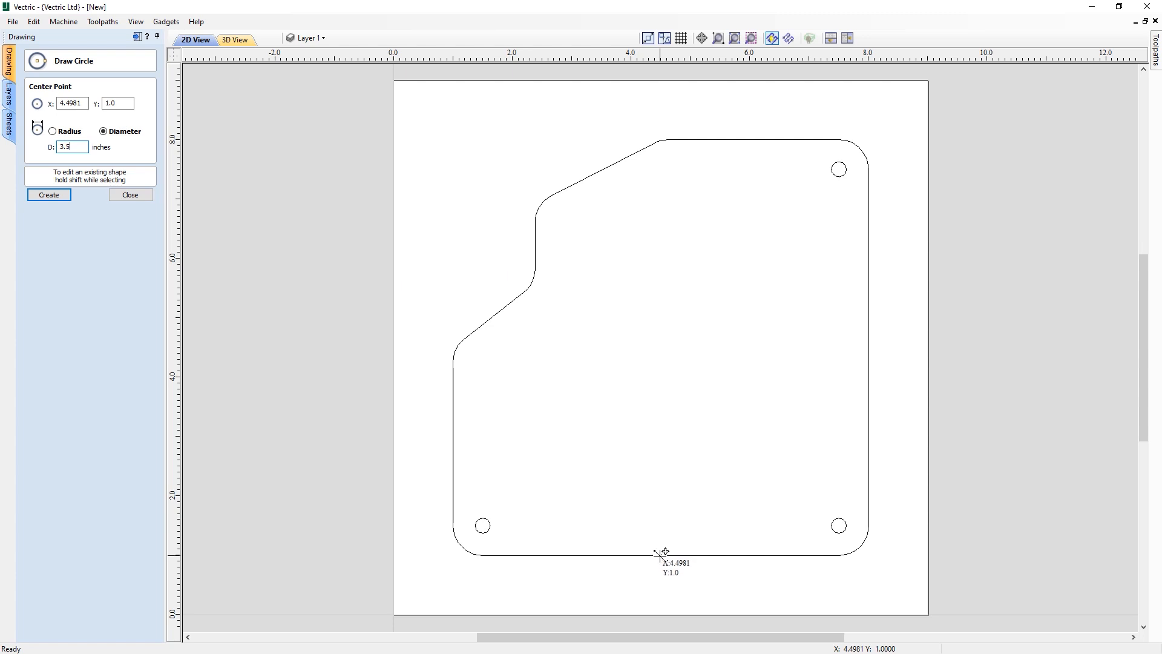
pyautogui.press('Return')
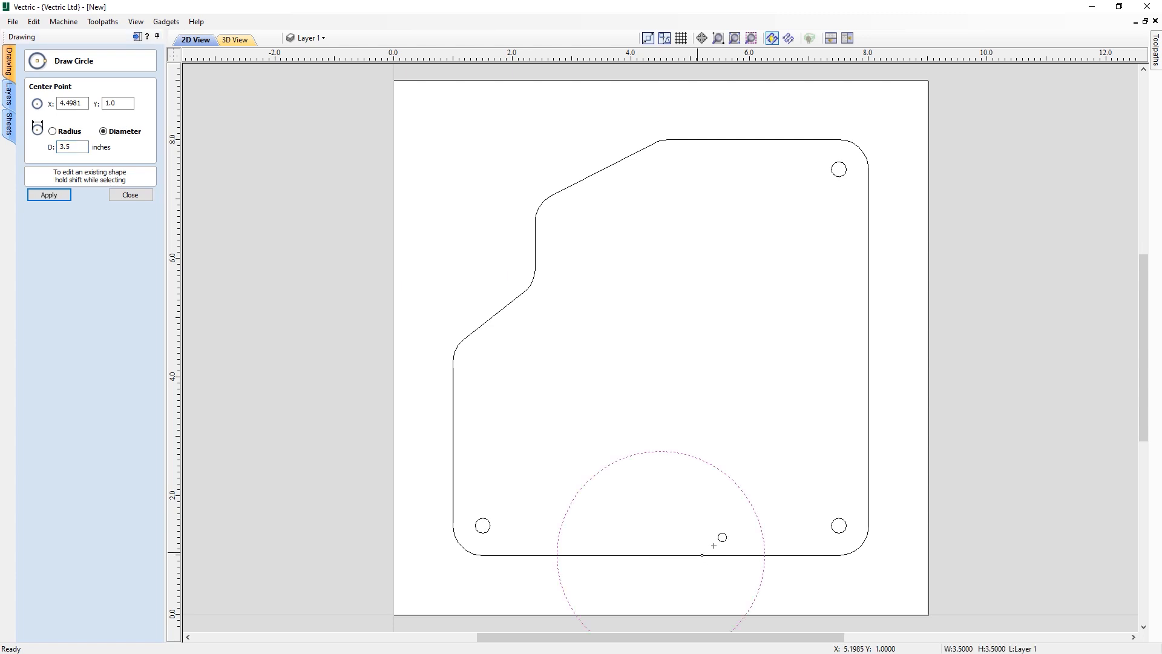
pyautogui.click(131, 194)
# - Subtract the large circle from the outline to cut a semicircular notch in the bottom edge
pyautogui.click(536, 226)
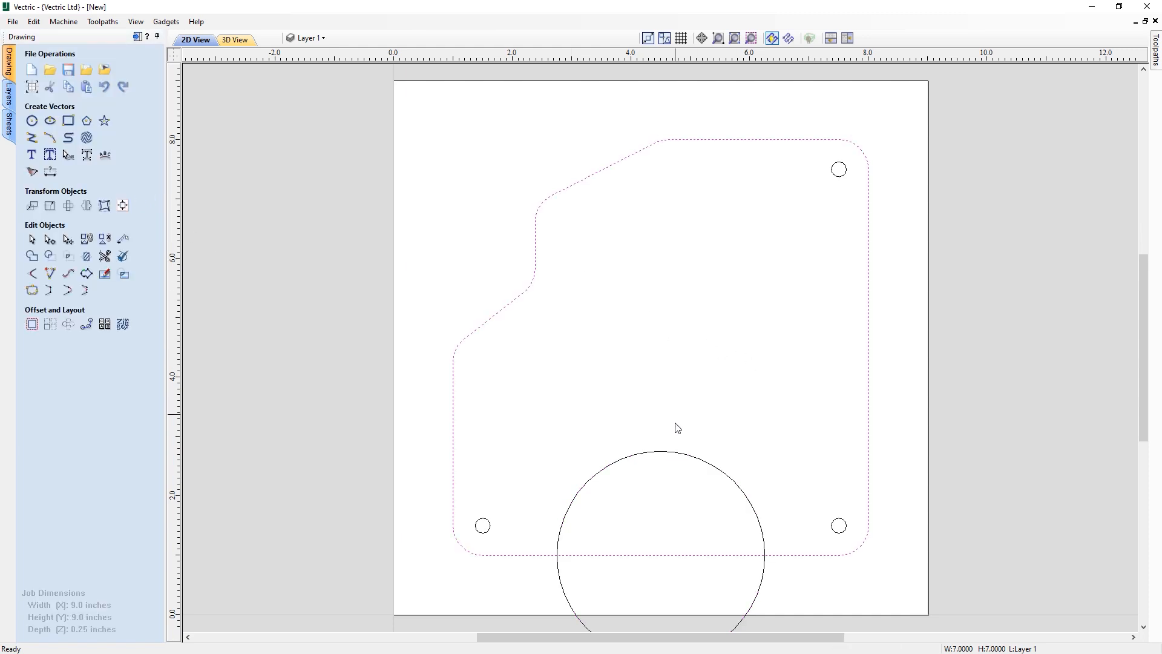
pyautogui.keyDown('shift'); pyautogui.click(687, 458); pyautogui.keyUp('shift')
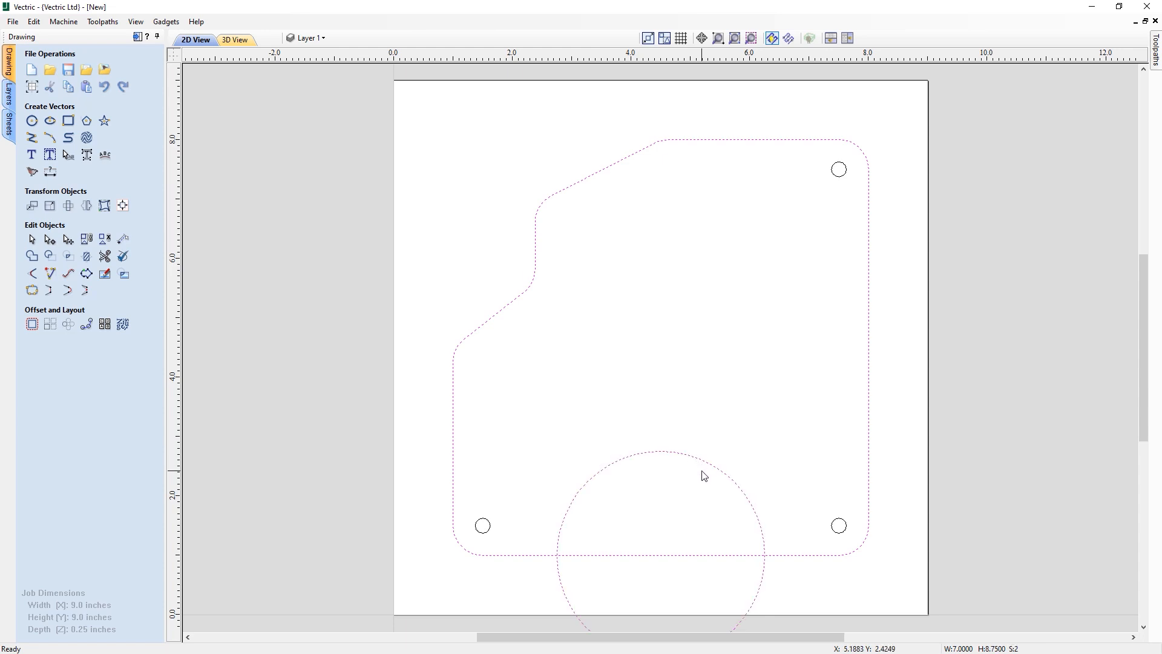
pyautogui.click(51, 257)
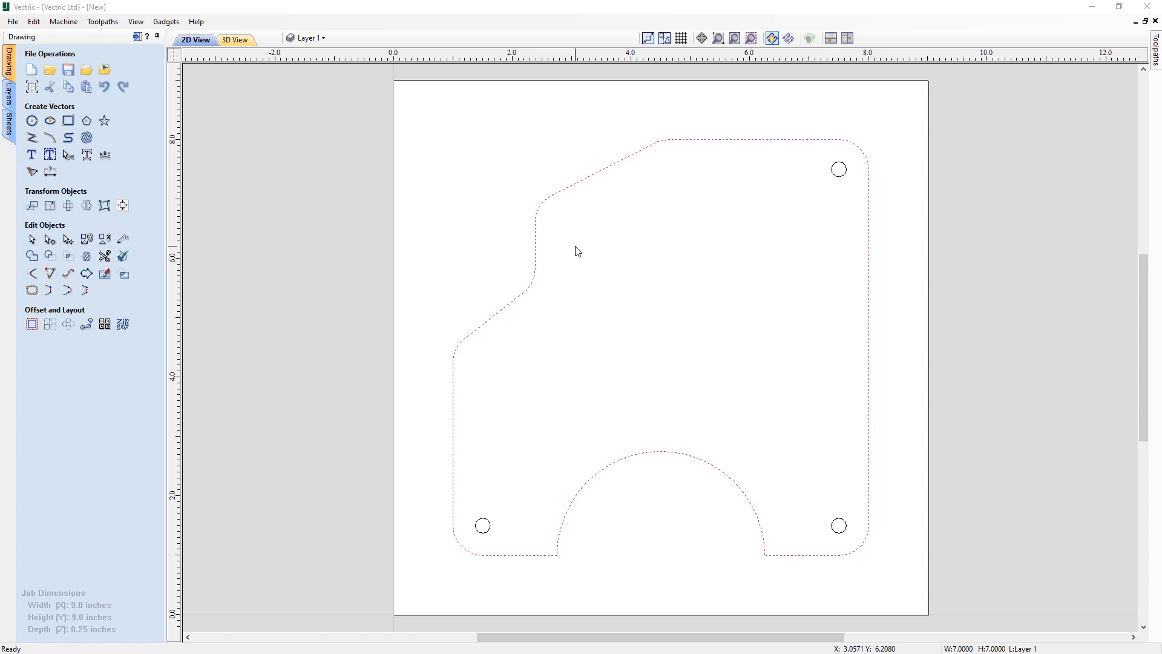
# - Draw a 2.375 by 0.75 inch rectangle anchored by its bottom-right corner at the outline's bottom-right corner
pyautogui.click(68, 122)
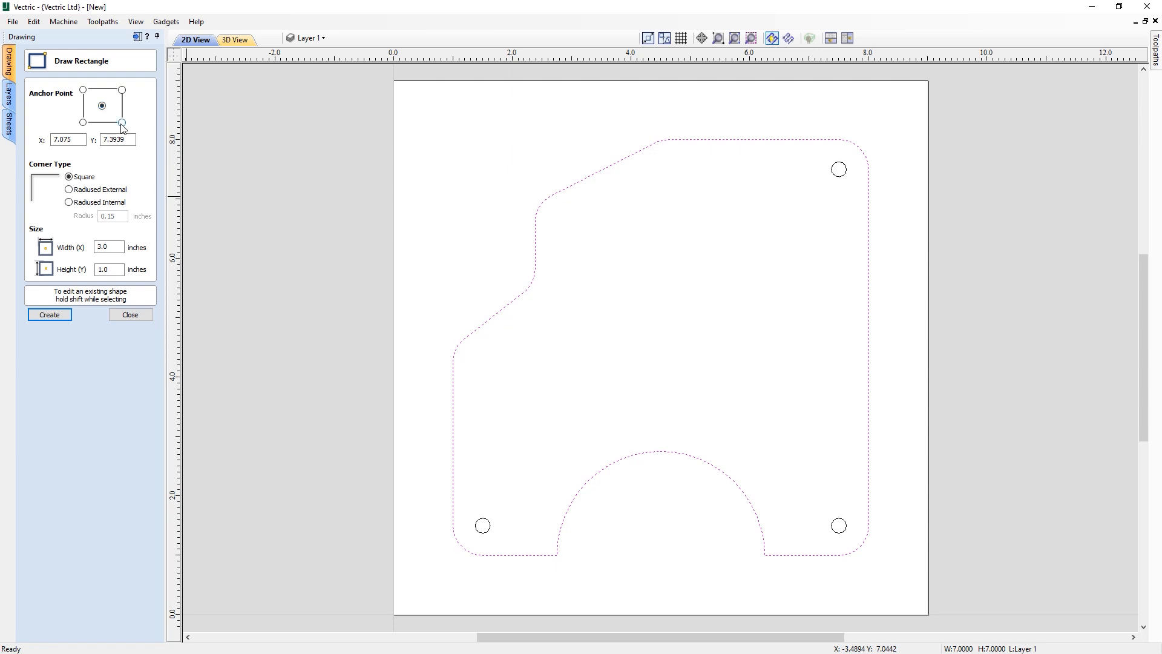
pyautogui.moveTo(113, 248); pyautogui.dragTo(82, 246)
pyautogui.write('2+3/8')
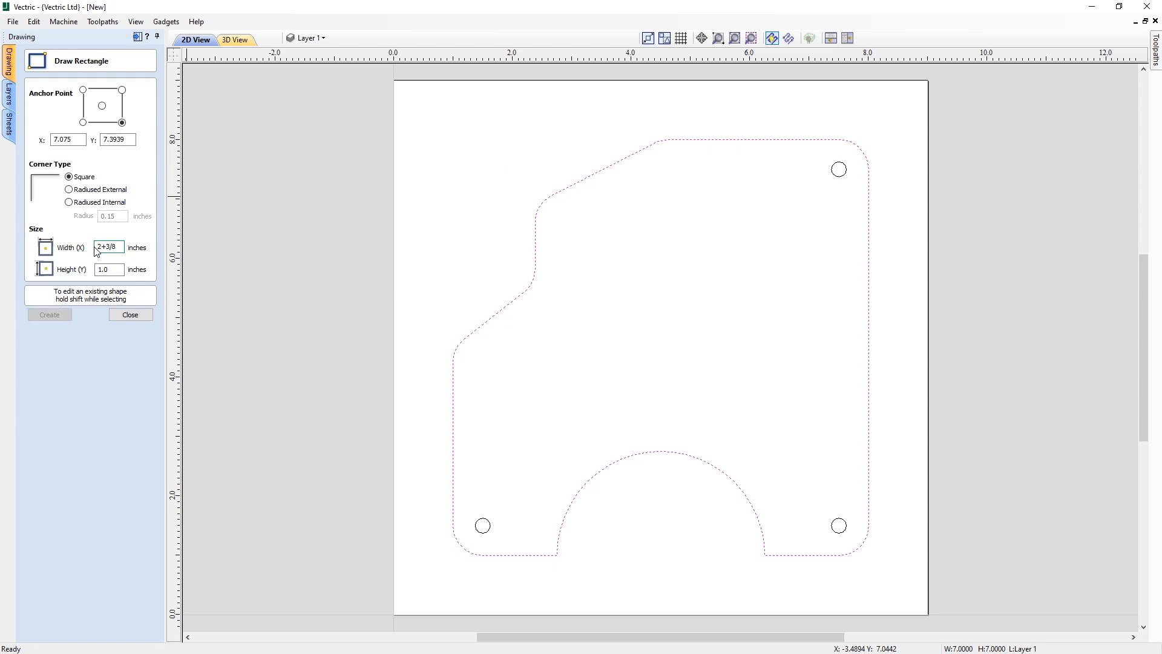
pyautogui.press('=')
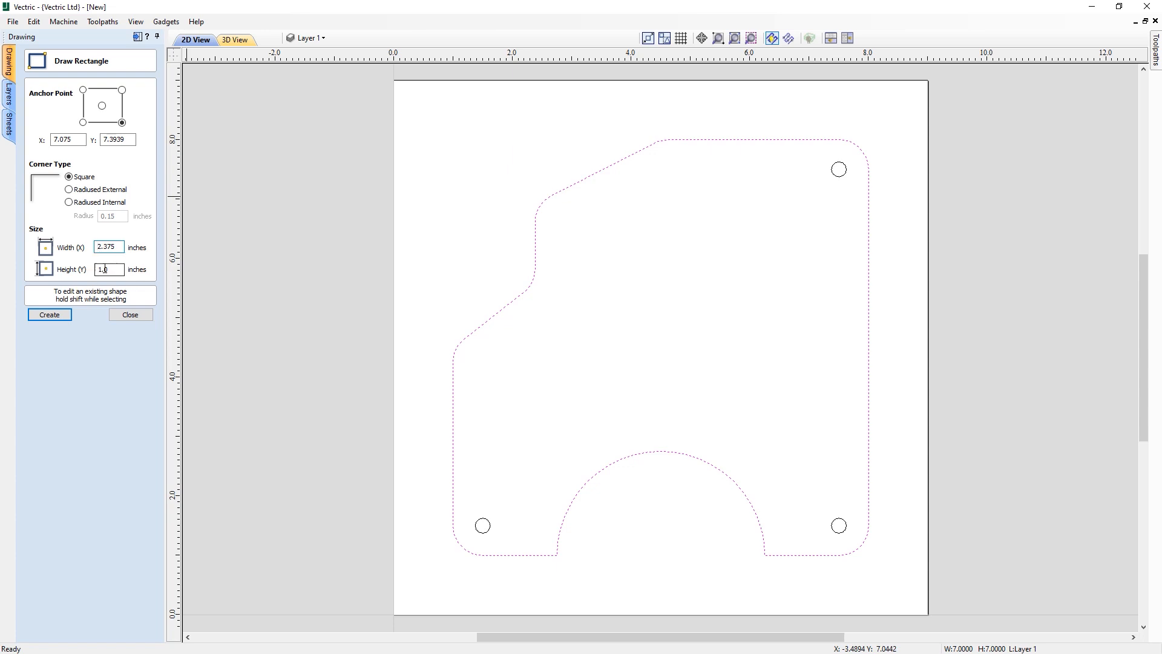
pyautogui.press('Tab')
pyautogui.write('.75')
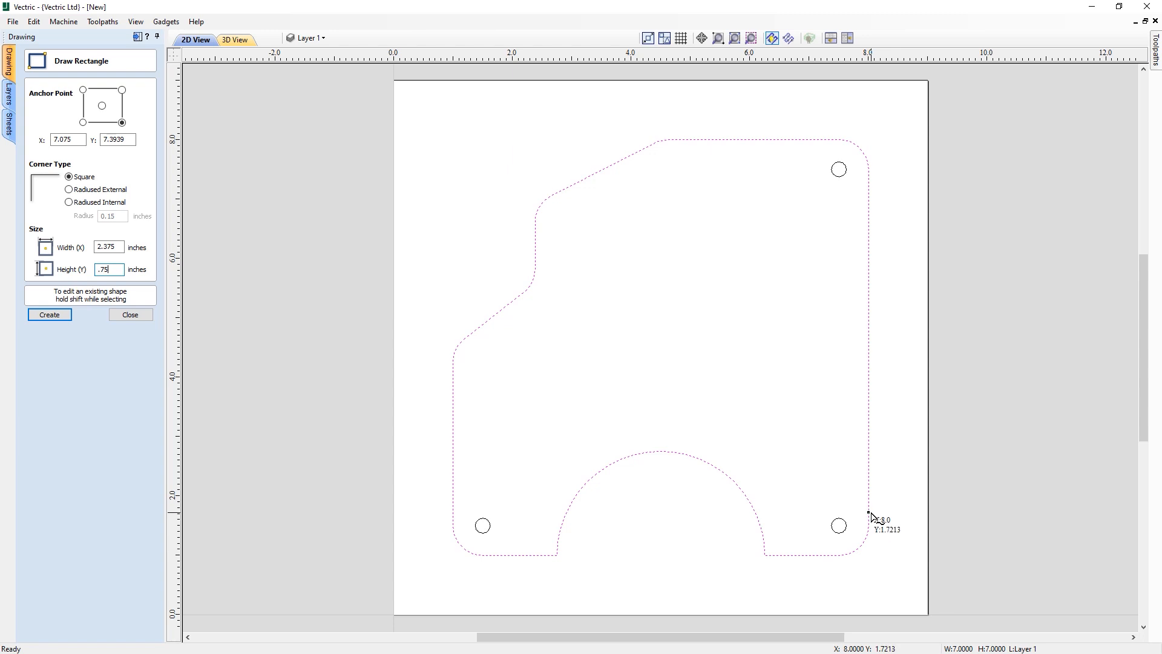
pyautogui.click(870, 555)
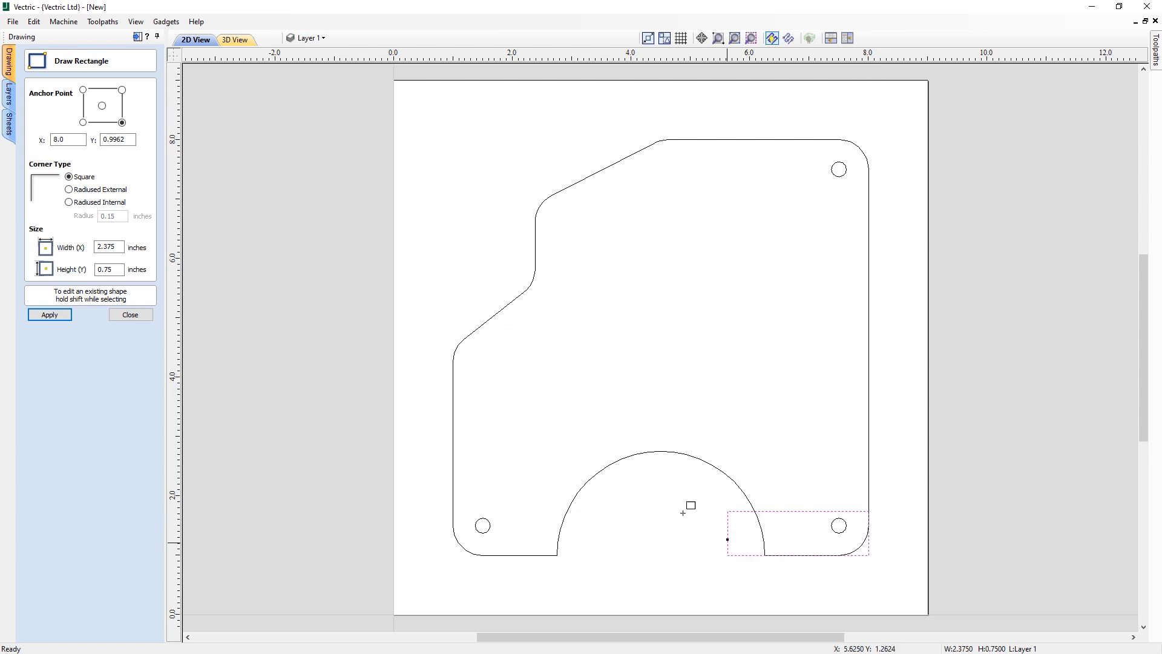
pyautogui.click(138, 316)
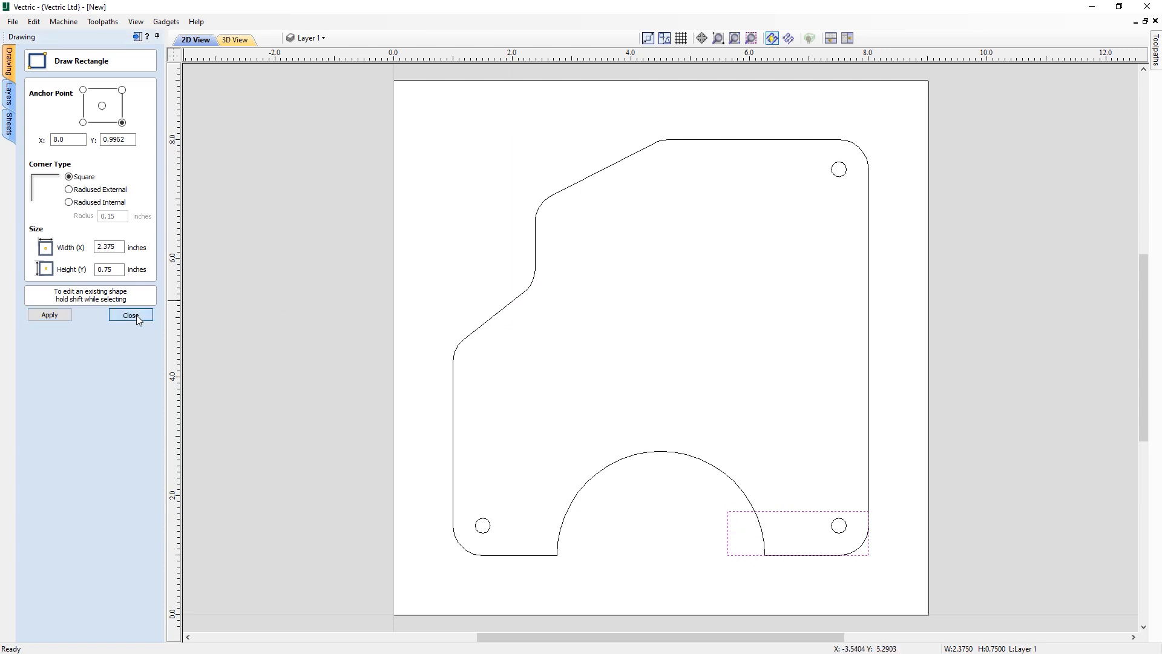
# - Move the rectangle up 1.5 inches
pyautogui.click(809, 512)
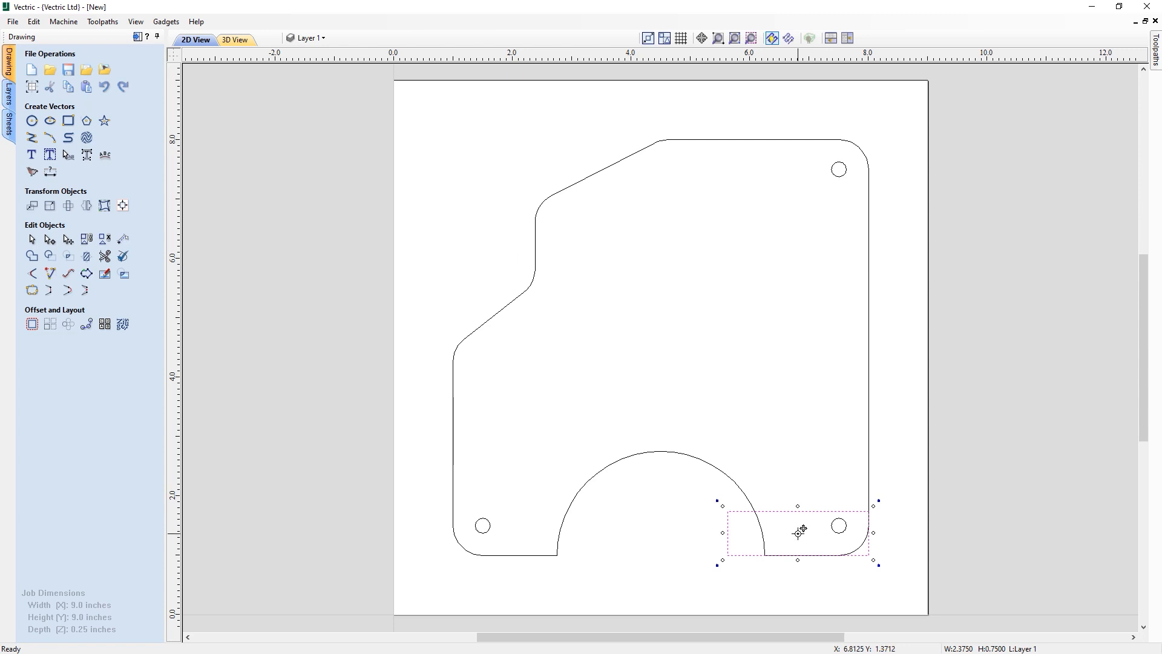
pyautogui.moveTo(799, 532); pyautogui.dragTo(799, 510)
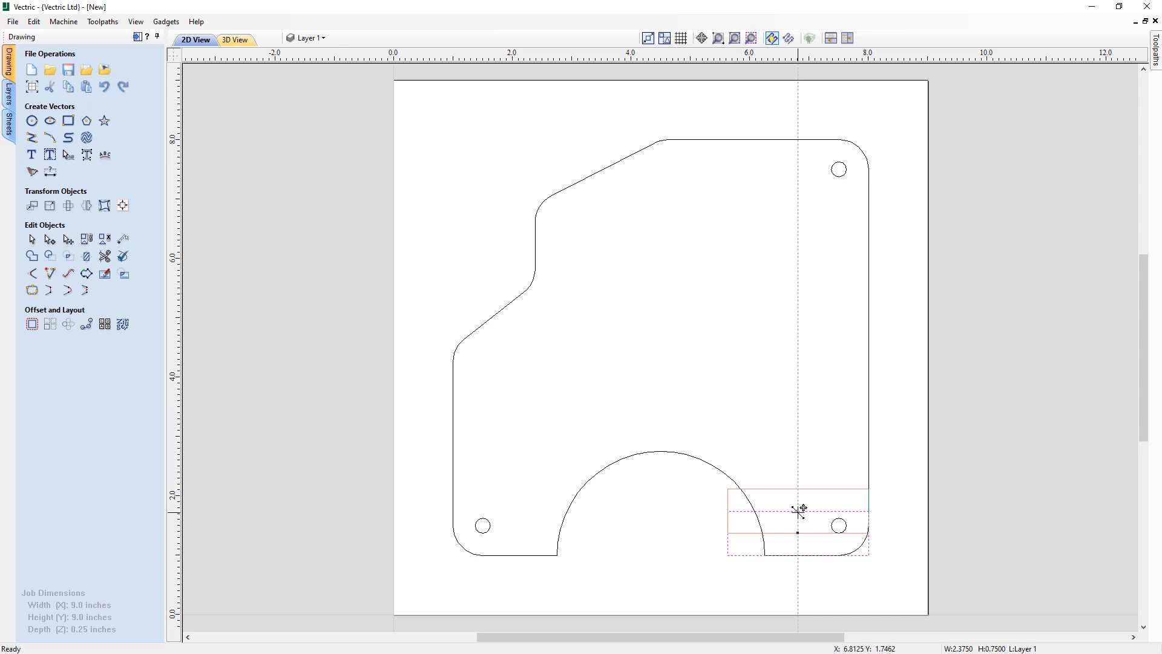
pyautogui.write('1.5')
pyautogui.press('Return')
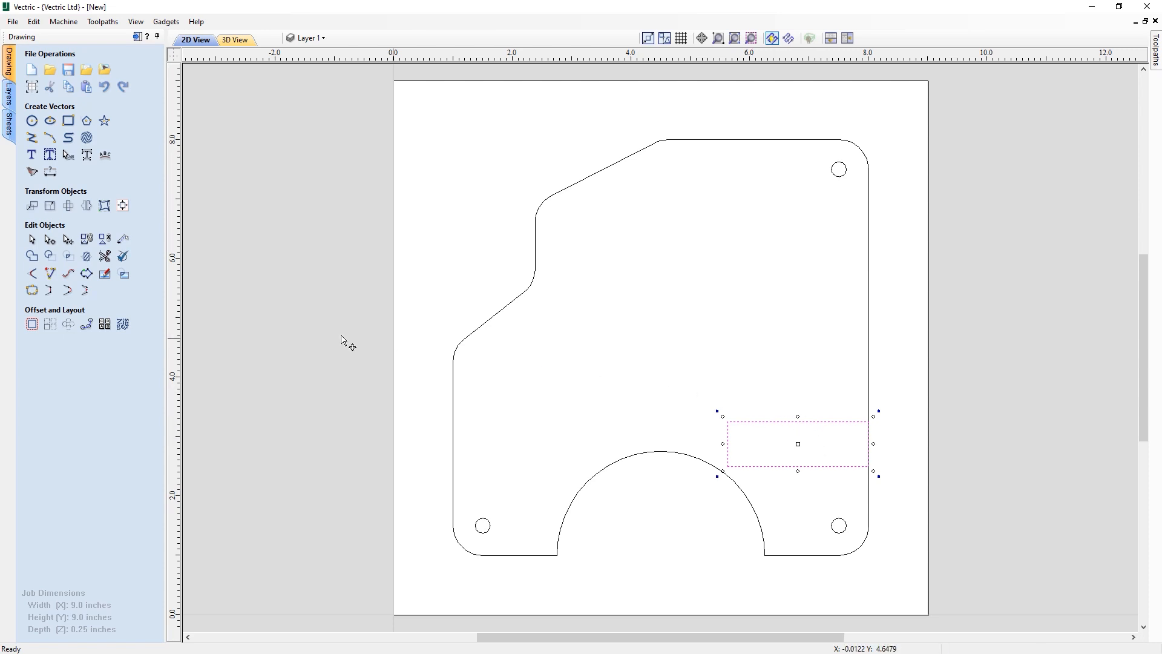
# - Array copy the rectangle into 4 rows and 1 column with a 0.375 inch vertical gap
pyautogui.click(51, 325)
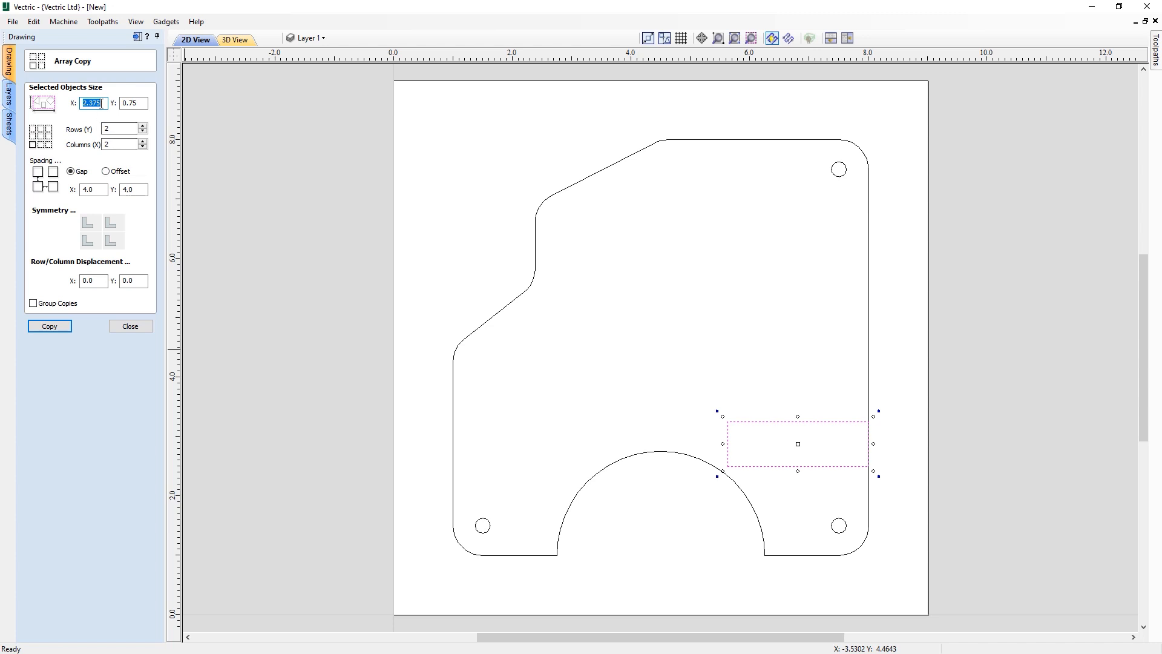
pyautogui.click(108, 143)
pyautogui.write('1')
pyautogui.click(113, 131)
pyautogui.click(132, 193)
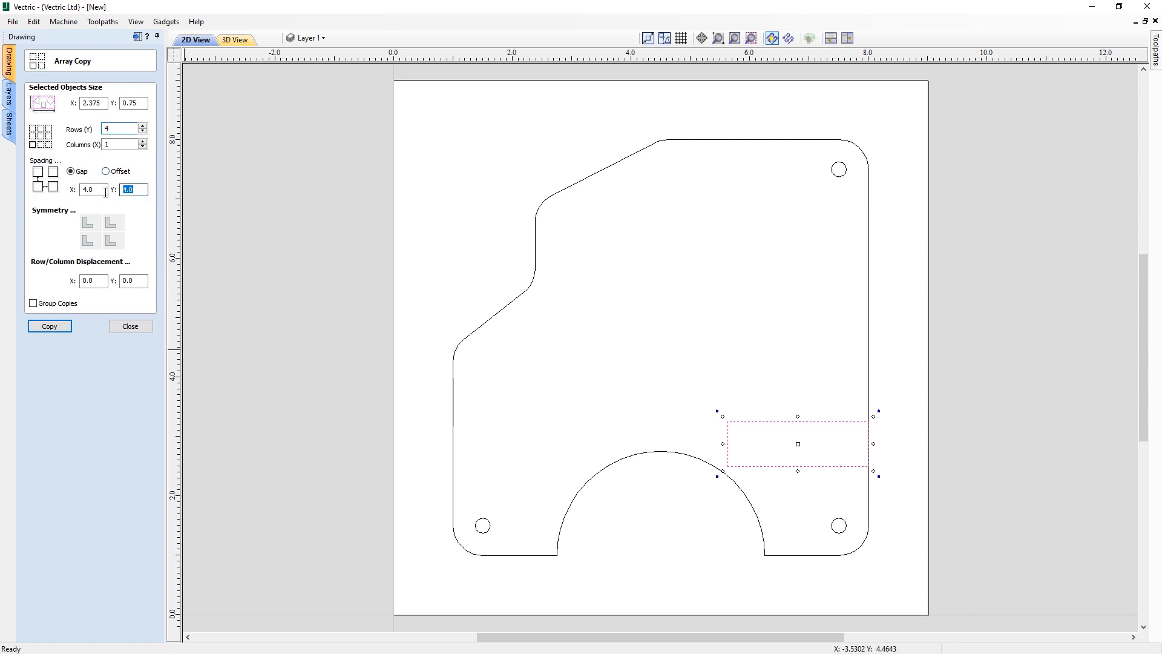
pyautogui.write('.375')
pyautogui.click(50, 327)
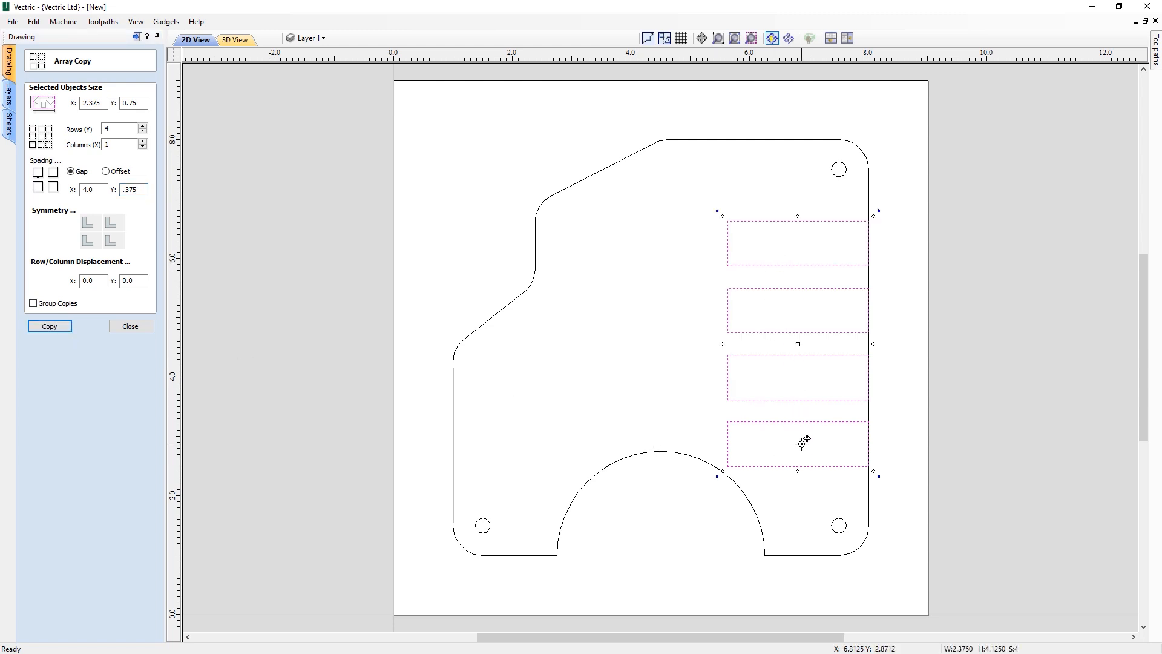
pyautogui.click(129, 327)
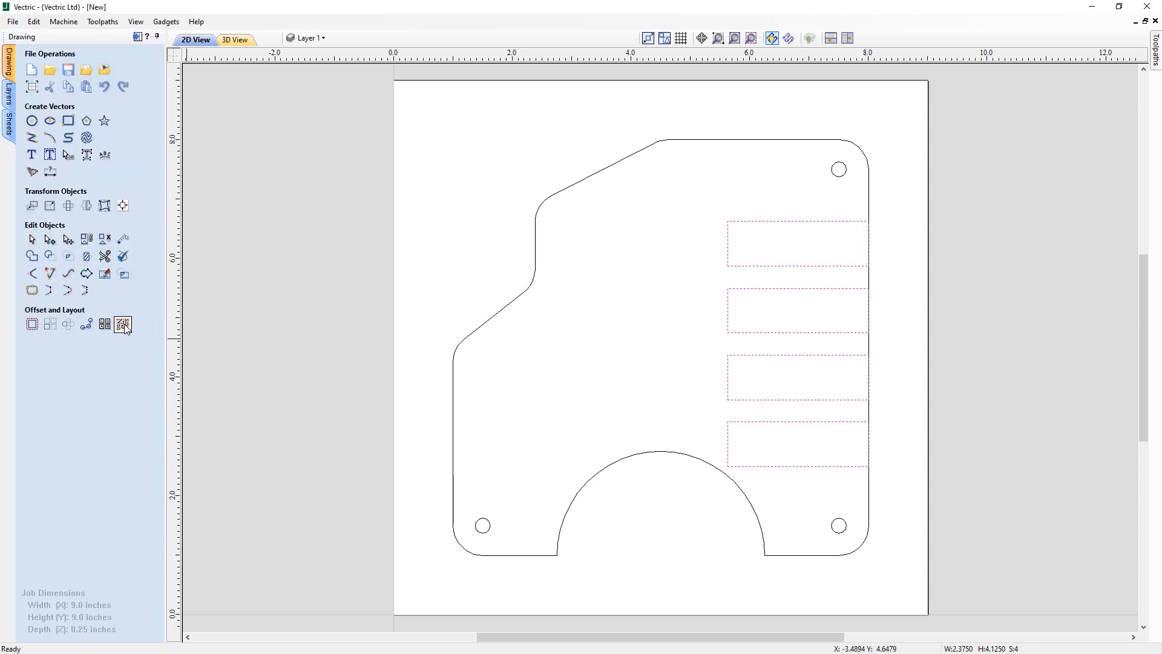
# - Draw a 0.75 by 3.0 inch rectangle beside the upper three slots, anchored at the slots' left edge
pyautogui.click(599, 225)
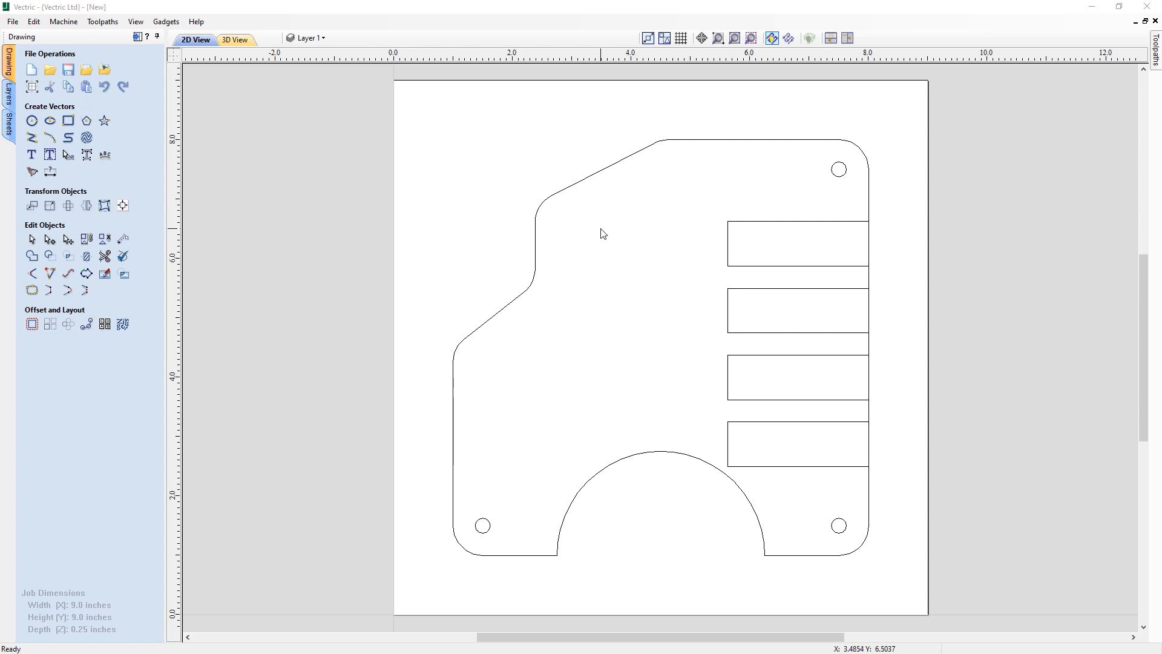
pyautogui.click(68, 121)
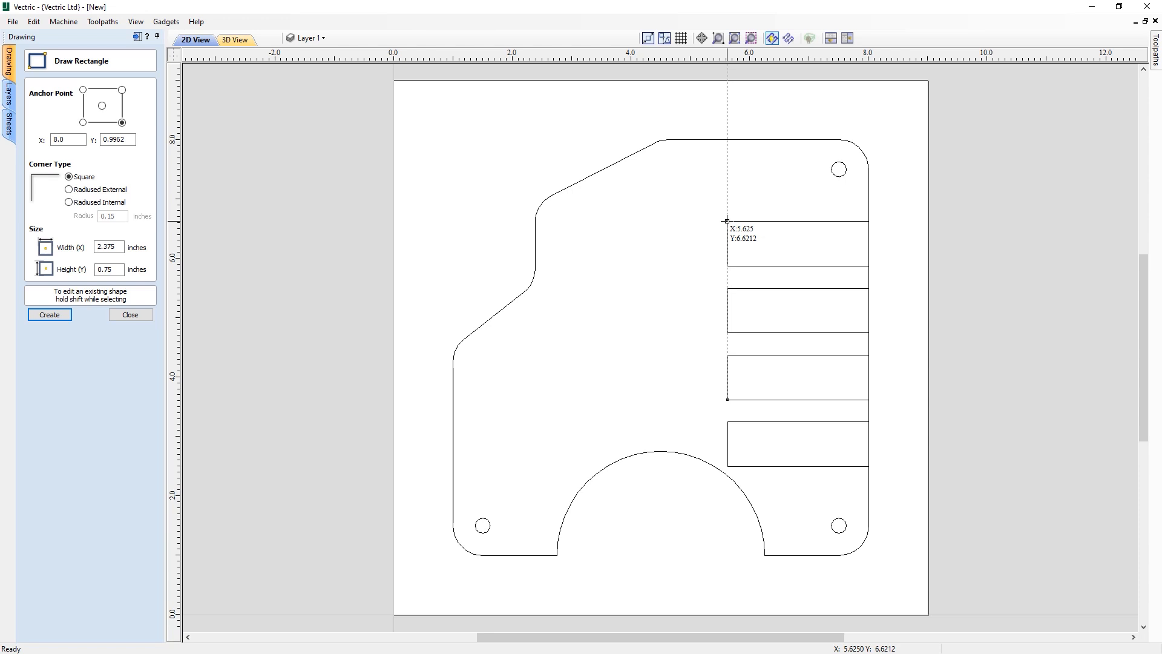
pyautogui.moveTo(727, 220); pyautogui.dragTo(698, 399)
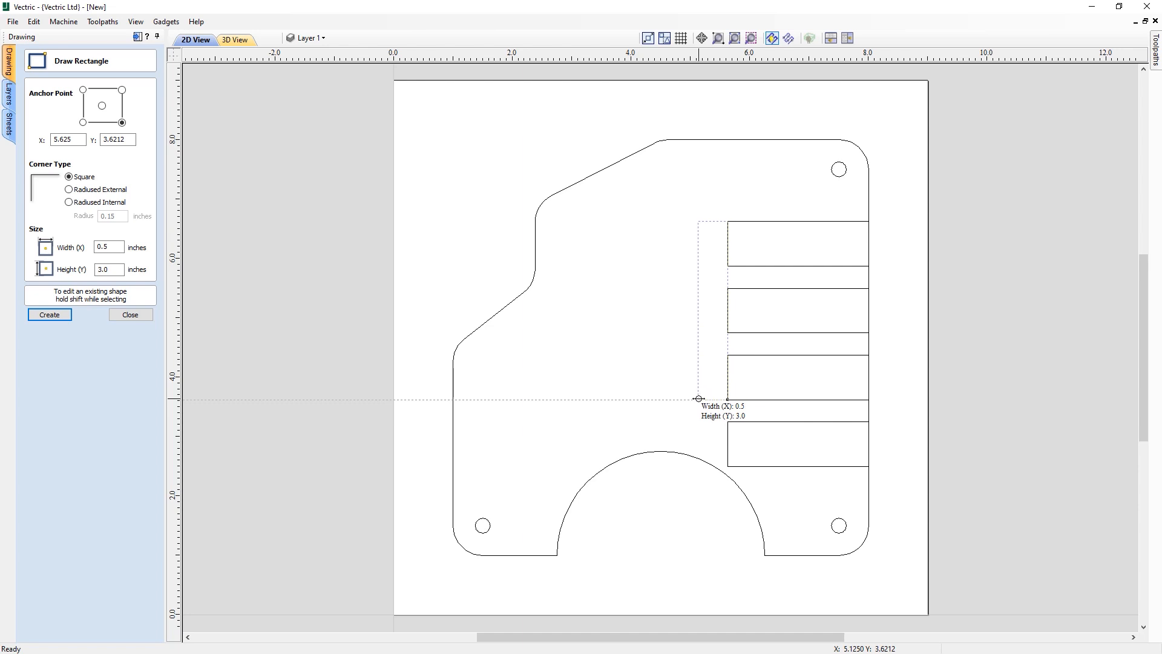
pyautogui.moveTo(698, 399); pyautogui.dragTo(683, 397)
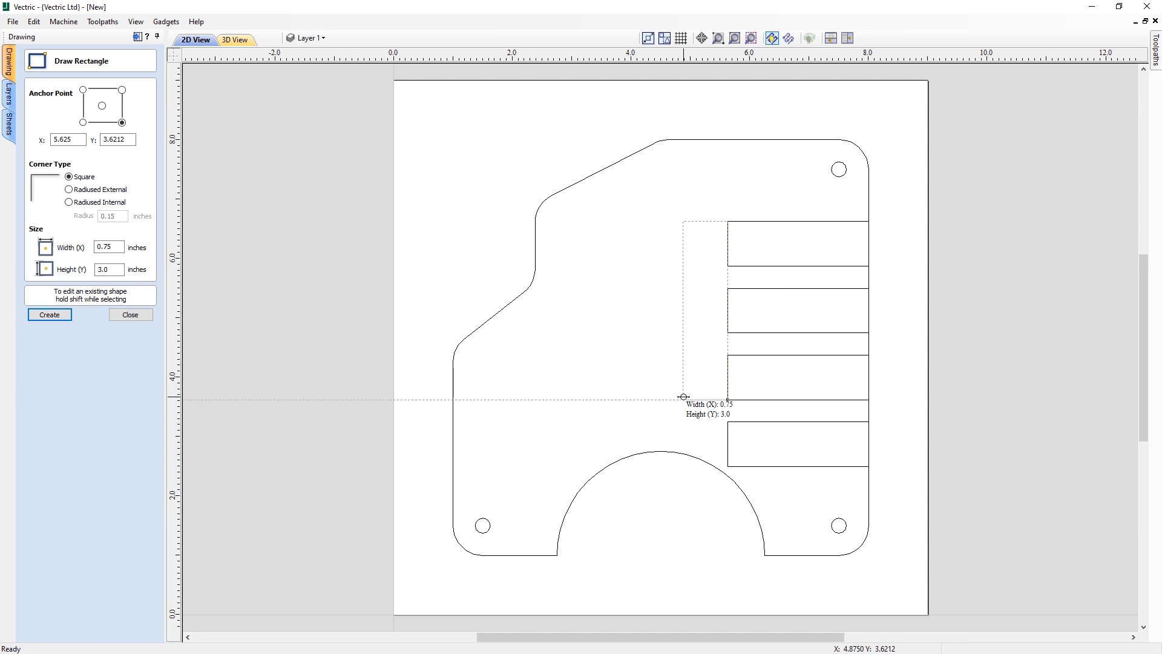
pyautogui.moveTo(683, 397); pyautogui.dragTo(683, 397)
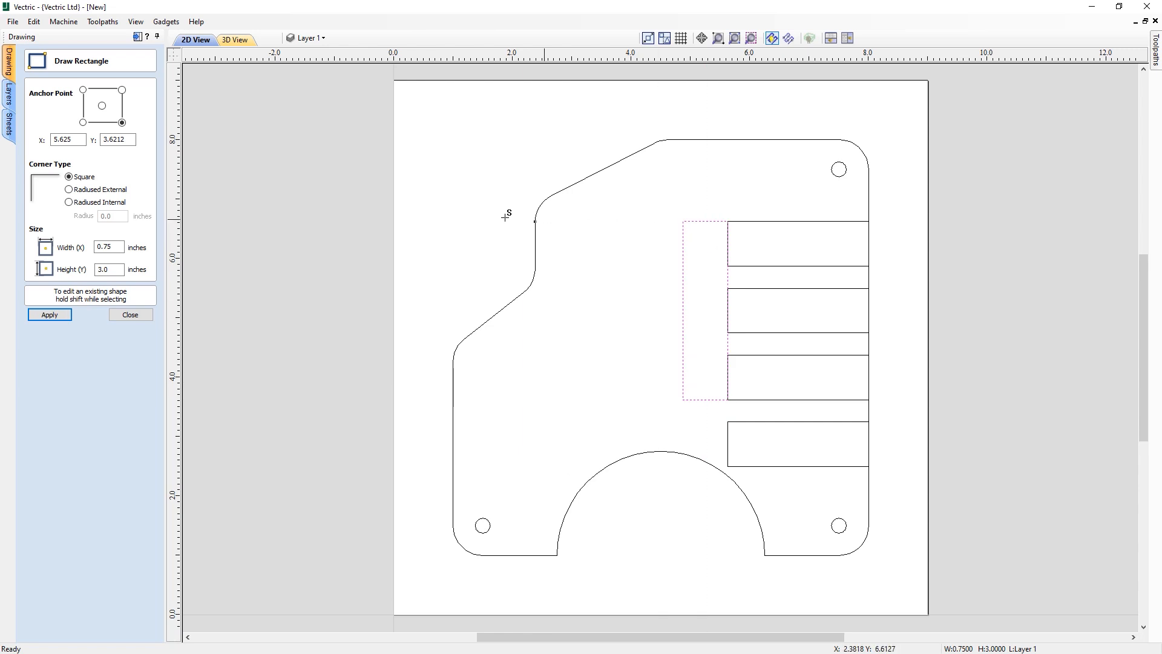
pyautogui.click(130, 314)
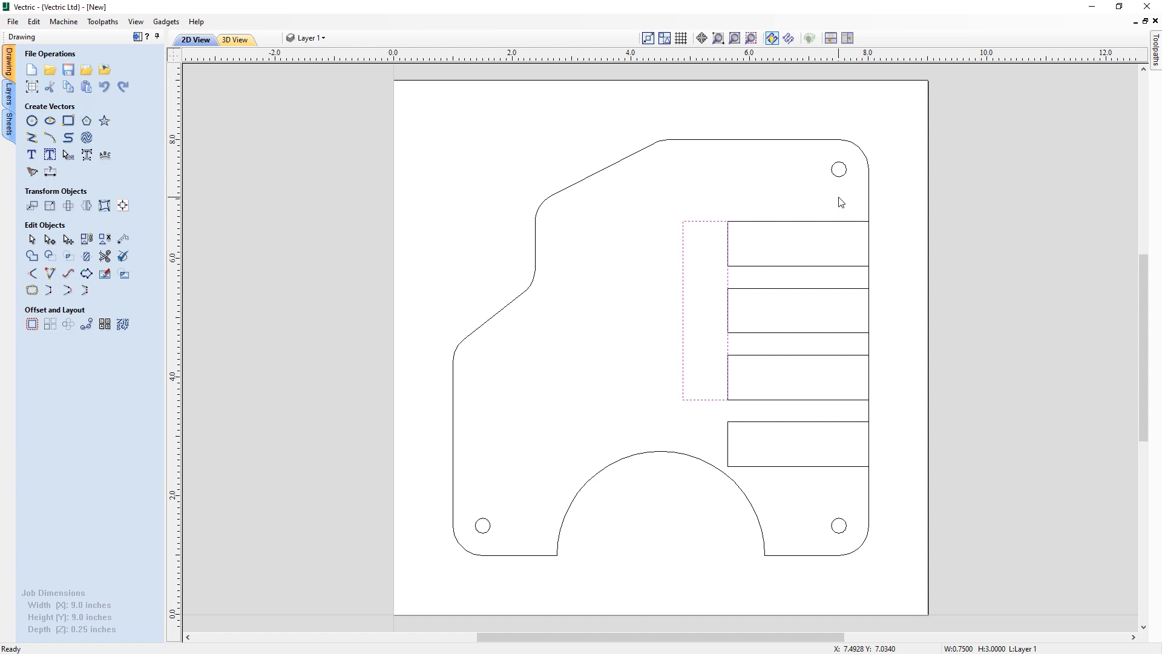
# - Center the new rectangle horizontally on the part outline using the alignment tools
pyautogui.keyDown('shift'); pyautogui.click(869, 193); pyautogui.keyUp('shift')
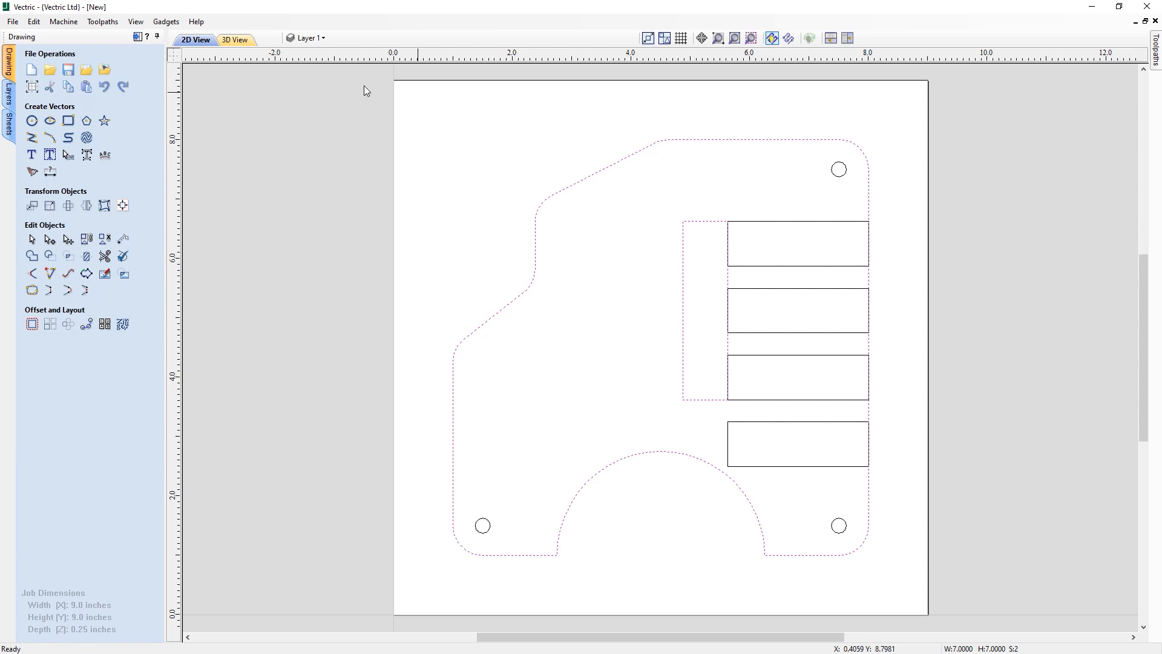
pyautogui.click(123, 206)
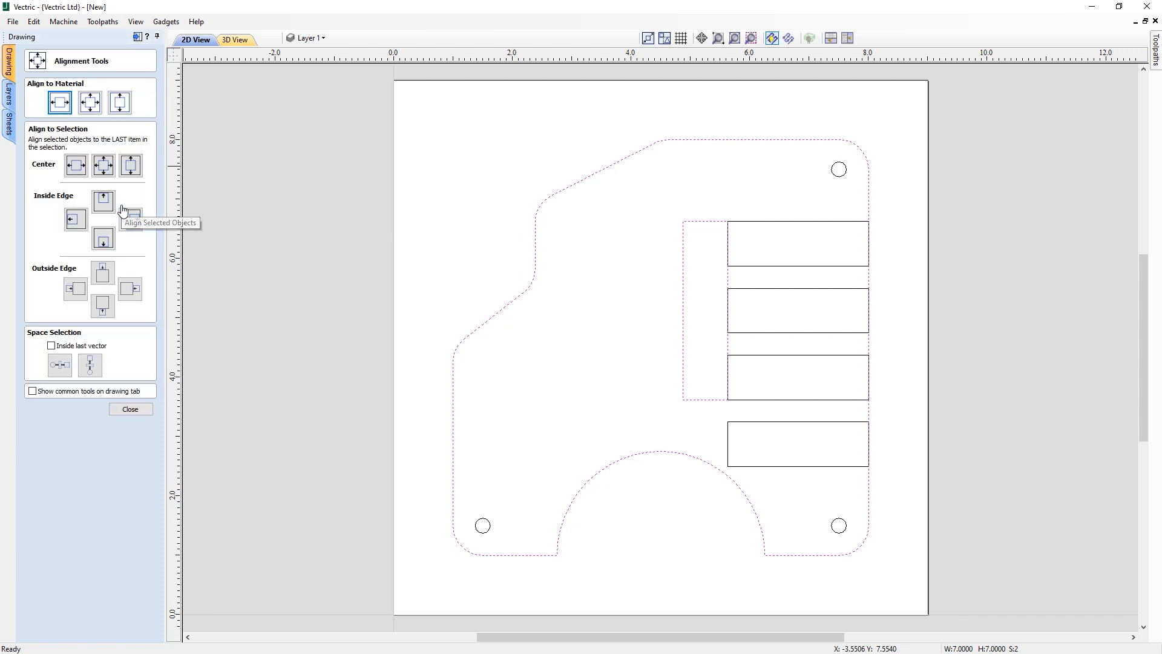
pyautogui.click(77, 166)
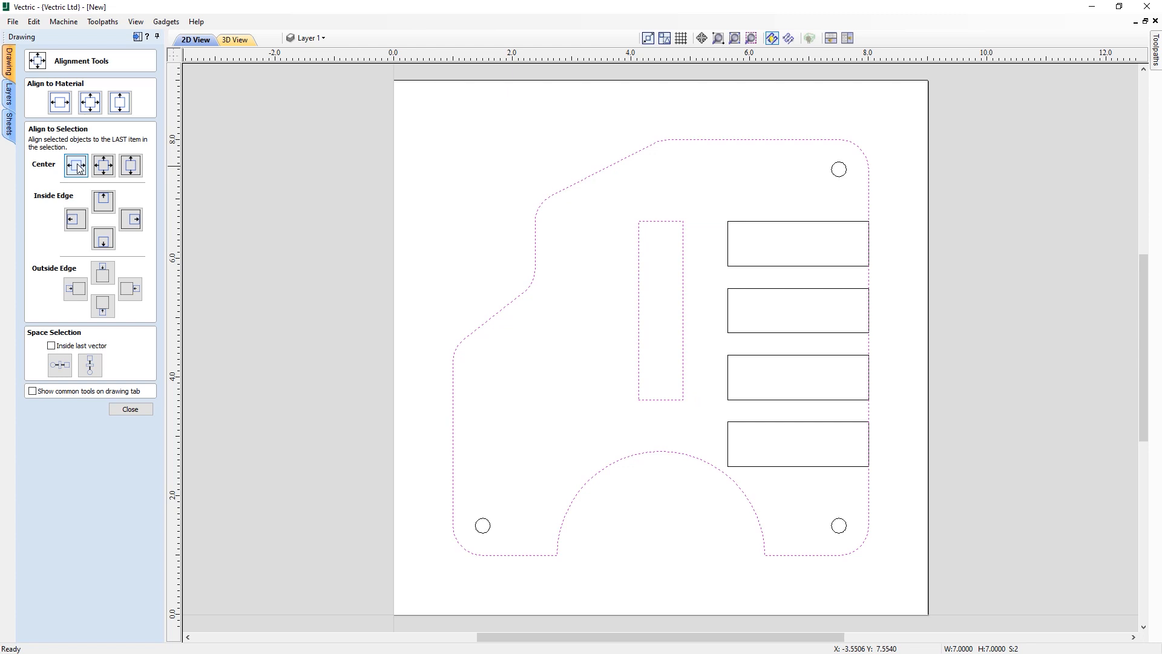
pyautogui.click(131, 409)
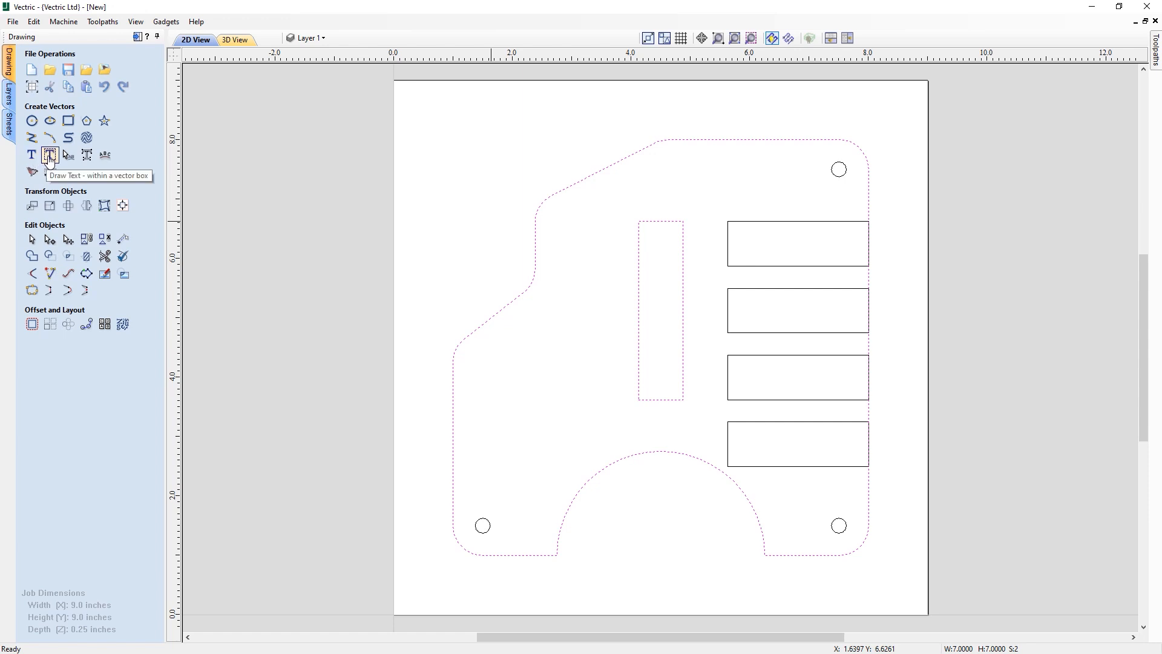
# - Add the text "Vectric Widget" inside the rectangle in the single-line Helvetica 1L font
pyautogui.click(640, 255)
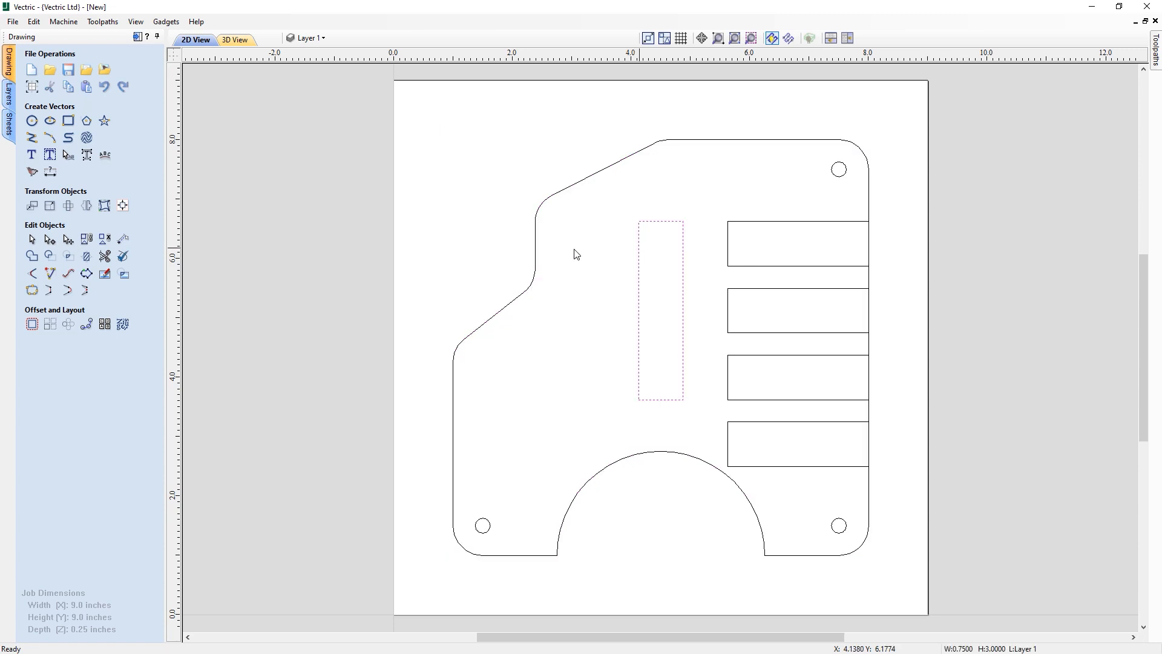
pyautogui.click(51, 157)
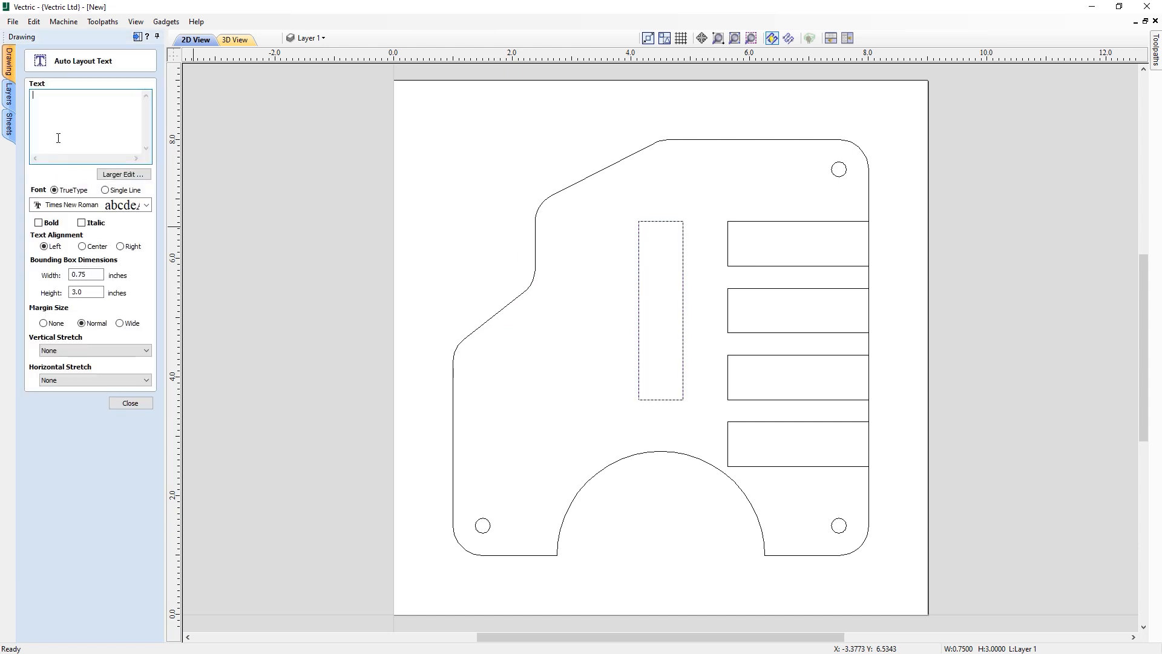
pyautogui.click(119, 191)
pyautogui.click(121, 205)
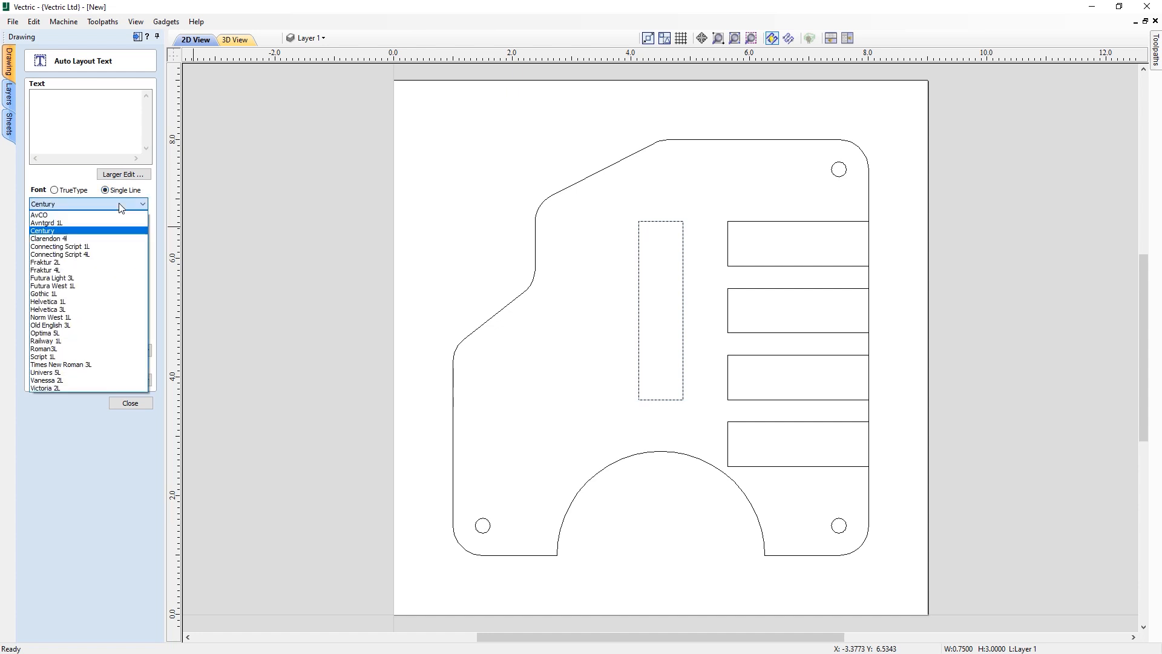
pyautogui.click(71, 302)
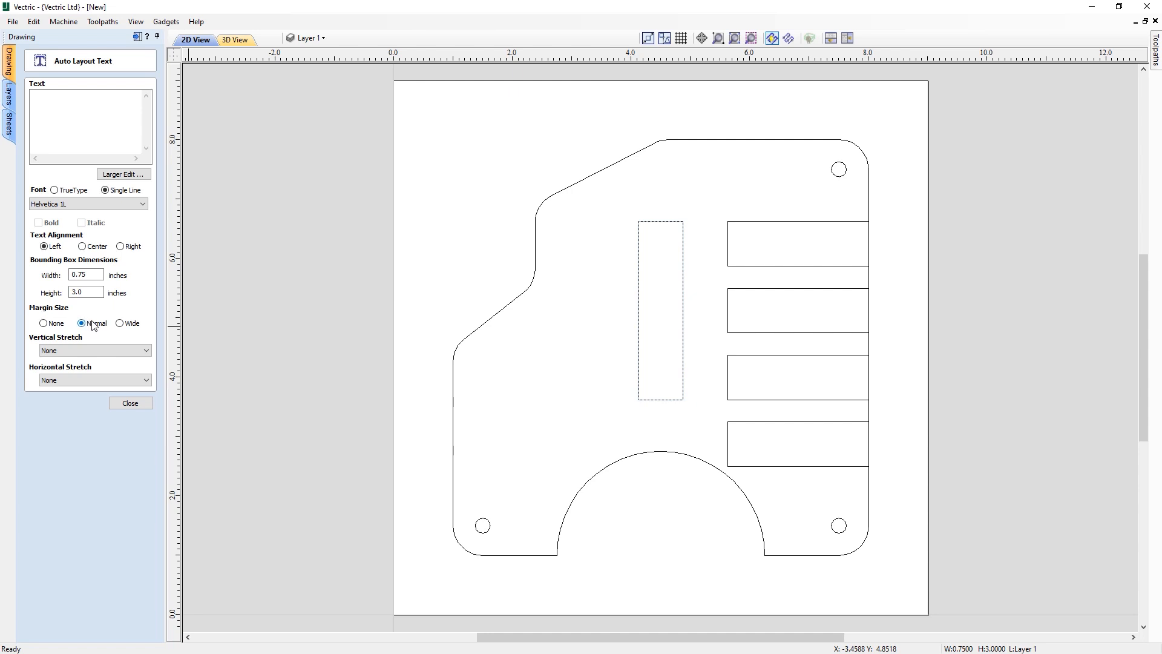
pyautogui.click(69, 133)
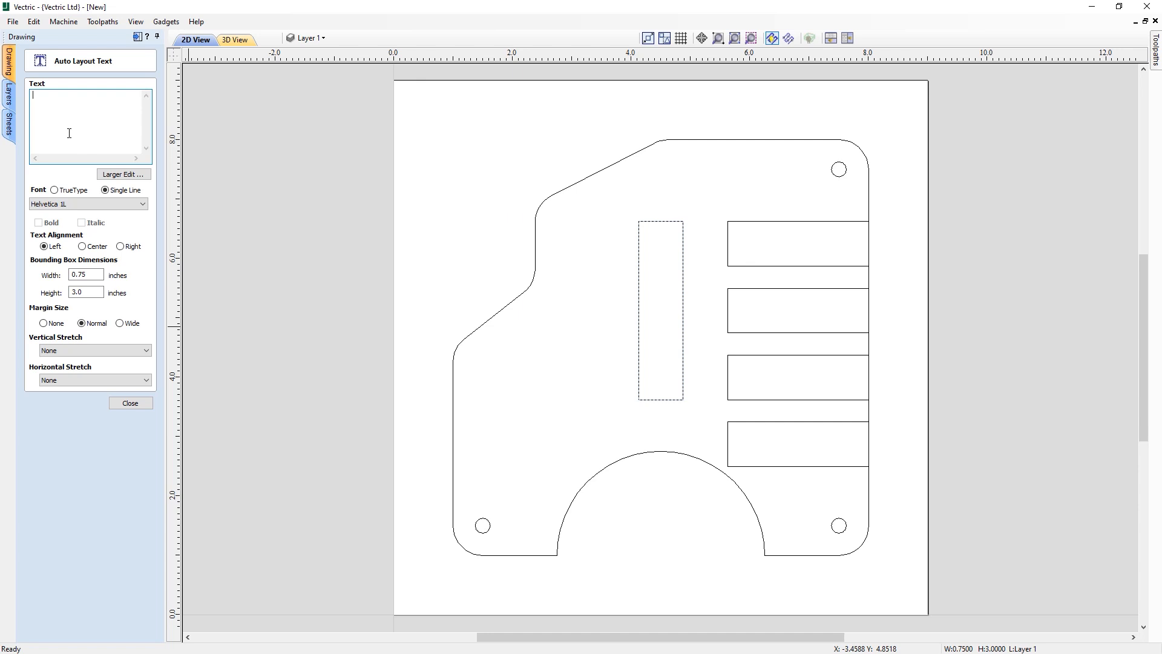
pyautogui.write('Vectric Widget')
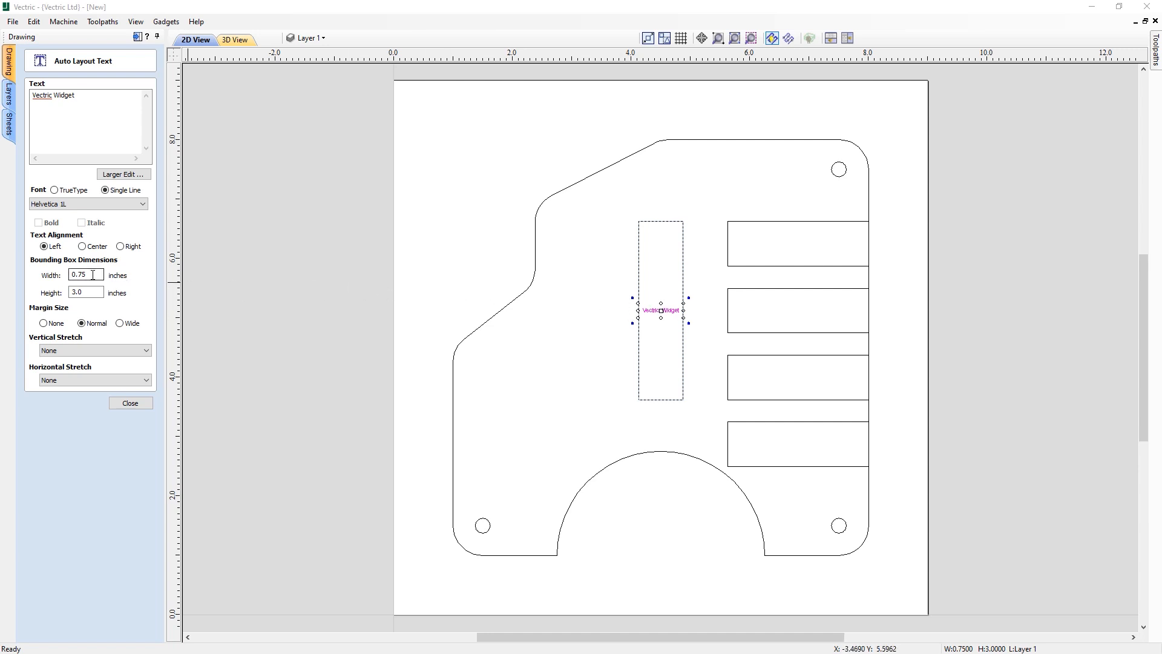
# - Set the text's bounding box to 3.0 inches wide and .75 inches high
pyautogui.moveTo(94, 274); pyautogui.dragTo(58, 273)
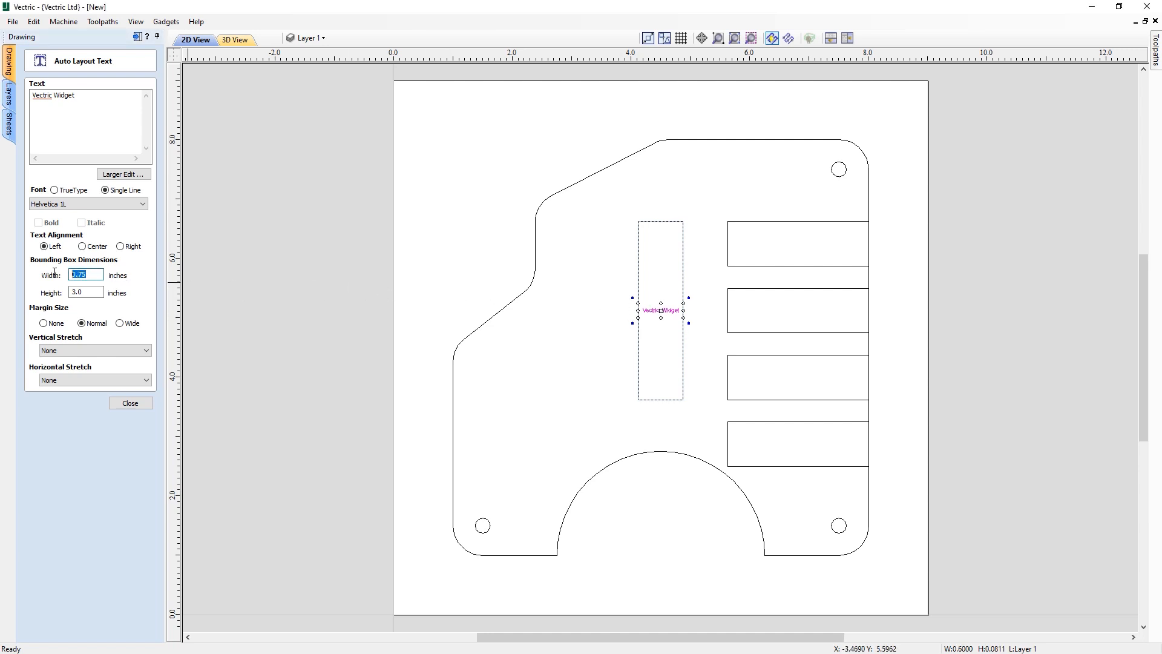
pyautogui.write('3.0')
pyautogui.press('Tab')
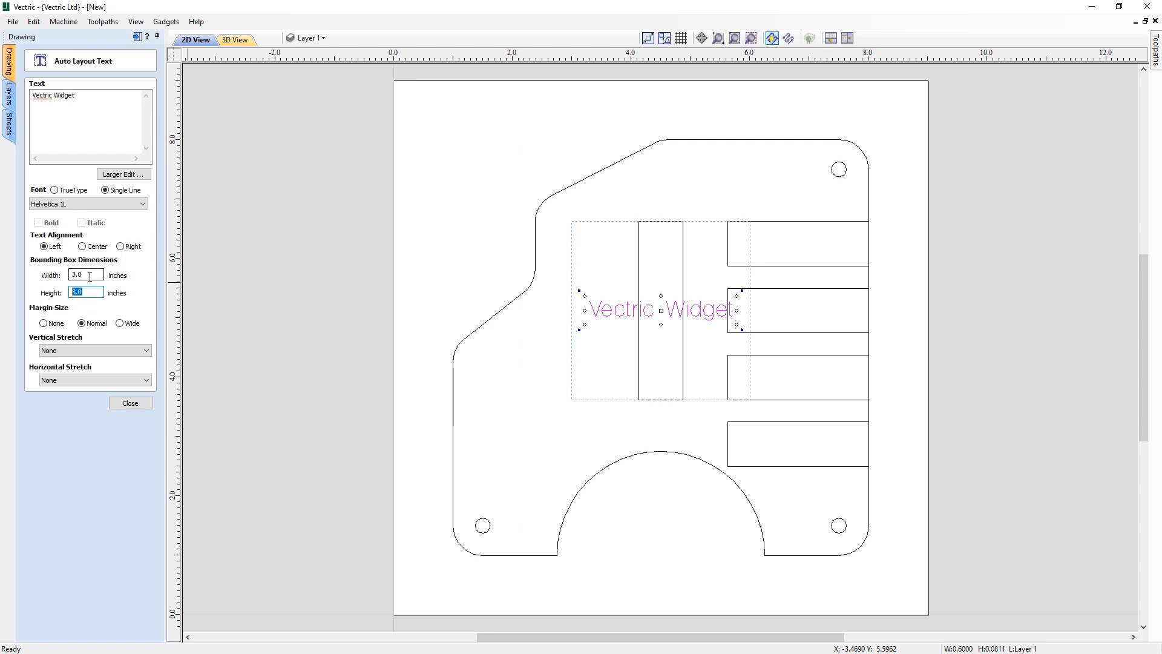
pyautogui.write('.75')
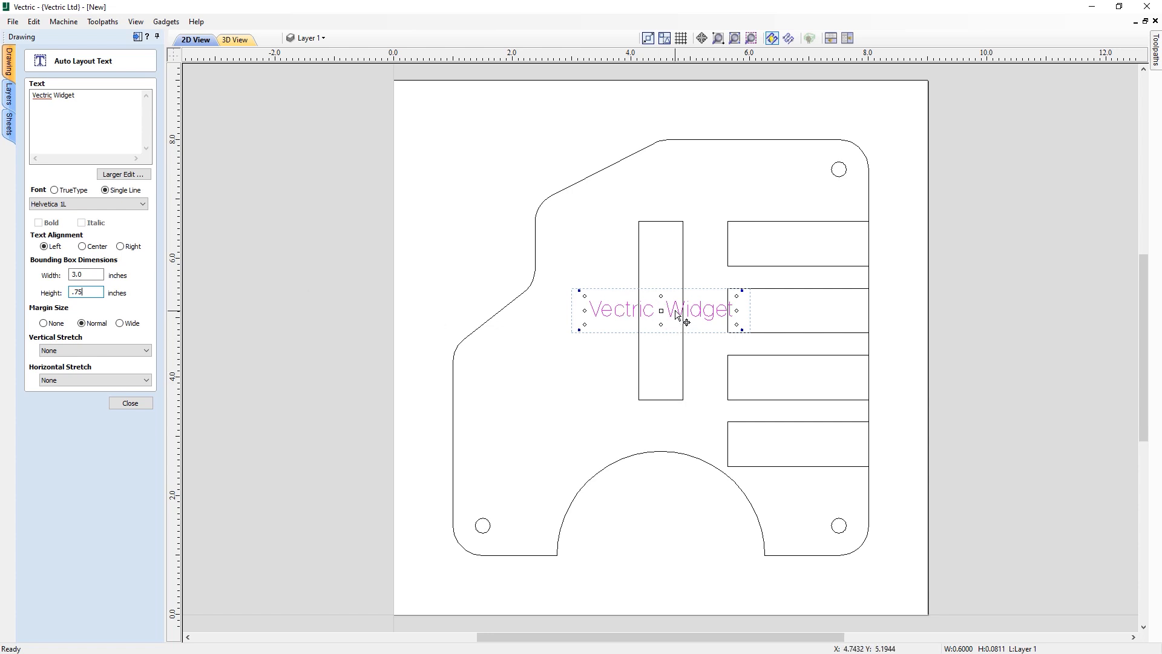
pyautogui.click(130, 403)
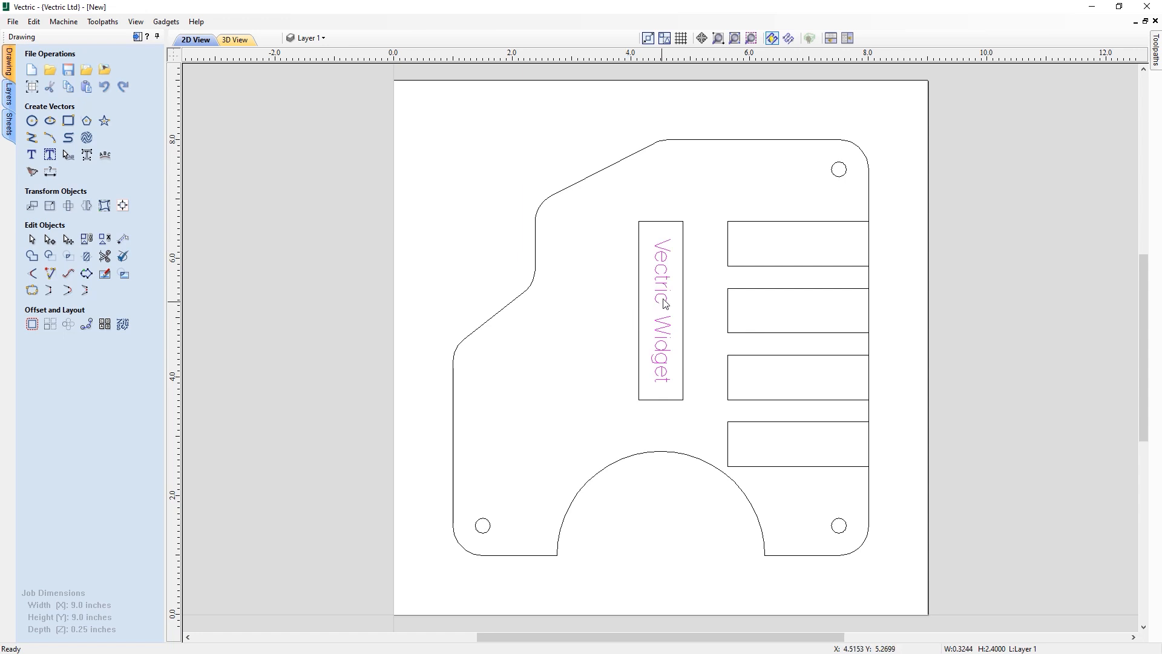
# - Offset the part outline inwards by .25 inches
pyautogui.click(680, 273)
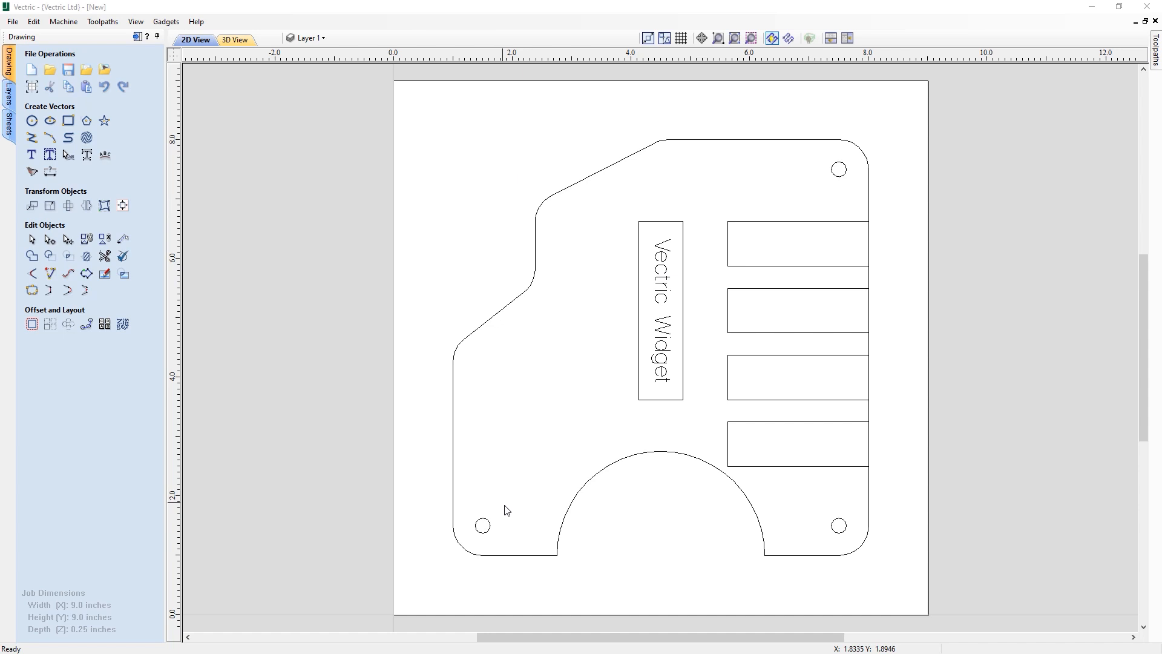
pyautogui.click(572, 191)
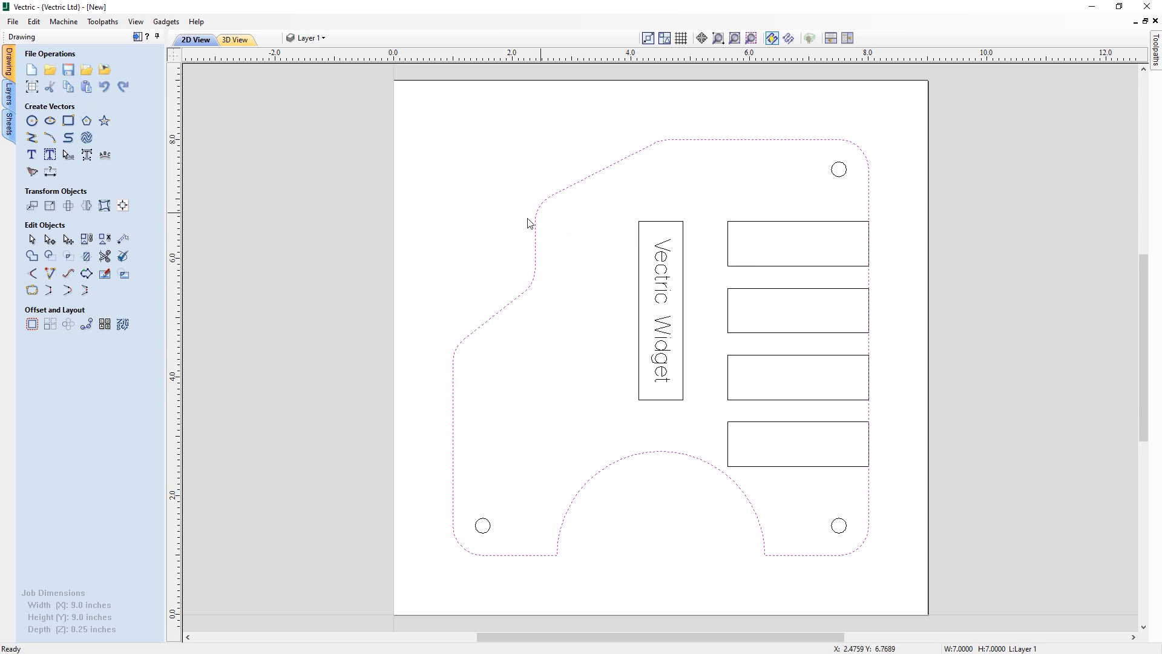
pyautogui.click(31, 326)
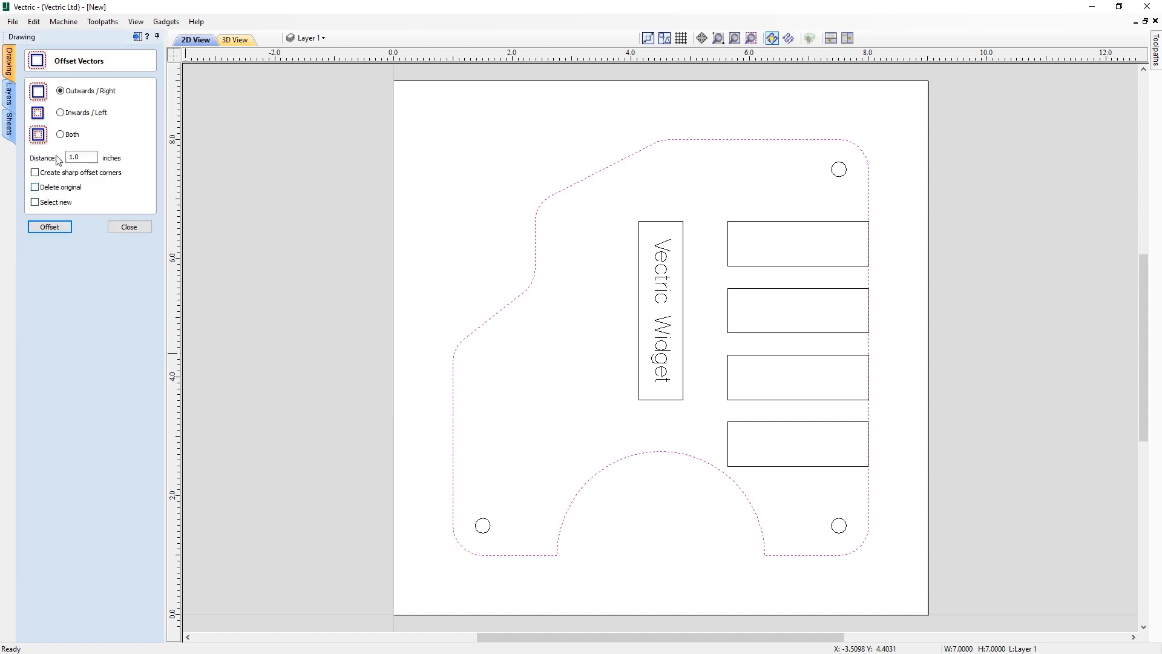
pyautogui.click(61, 113)
pyautogui.moveTo(79, 157); pyautogui.dragTo(48, 157)
pyautogui.write('.25')
pyautogui.click(49, 227)
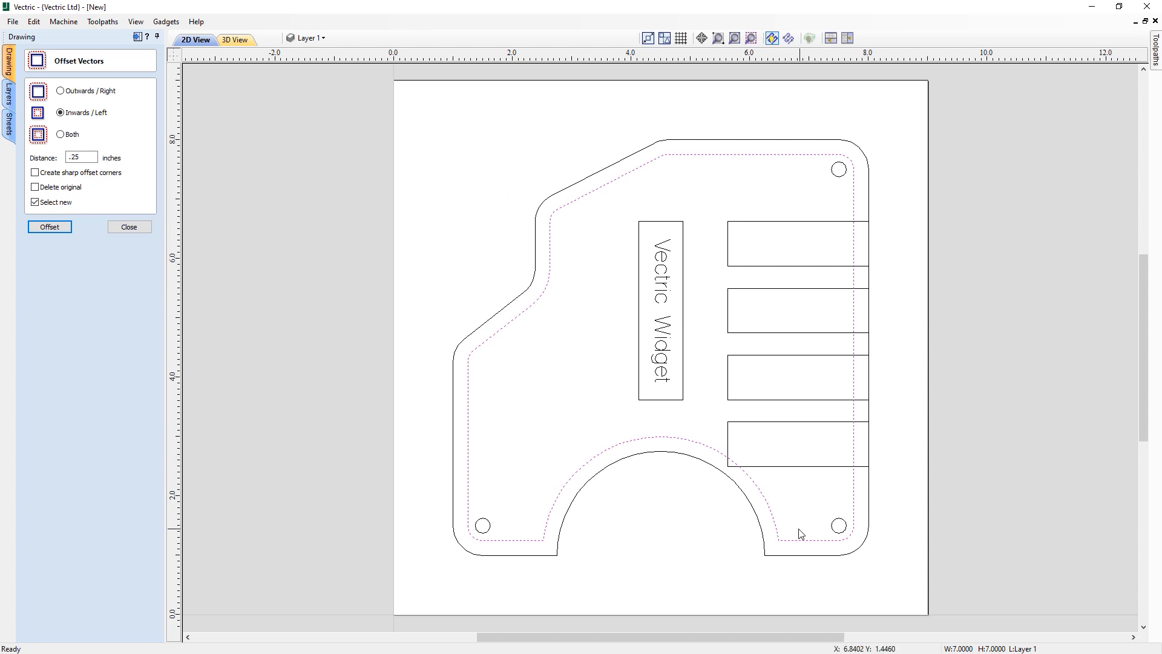
pyautogui.click(120, 225)
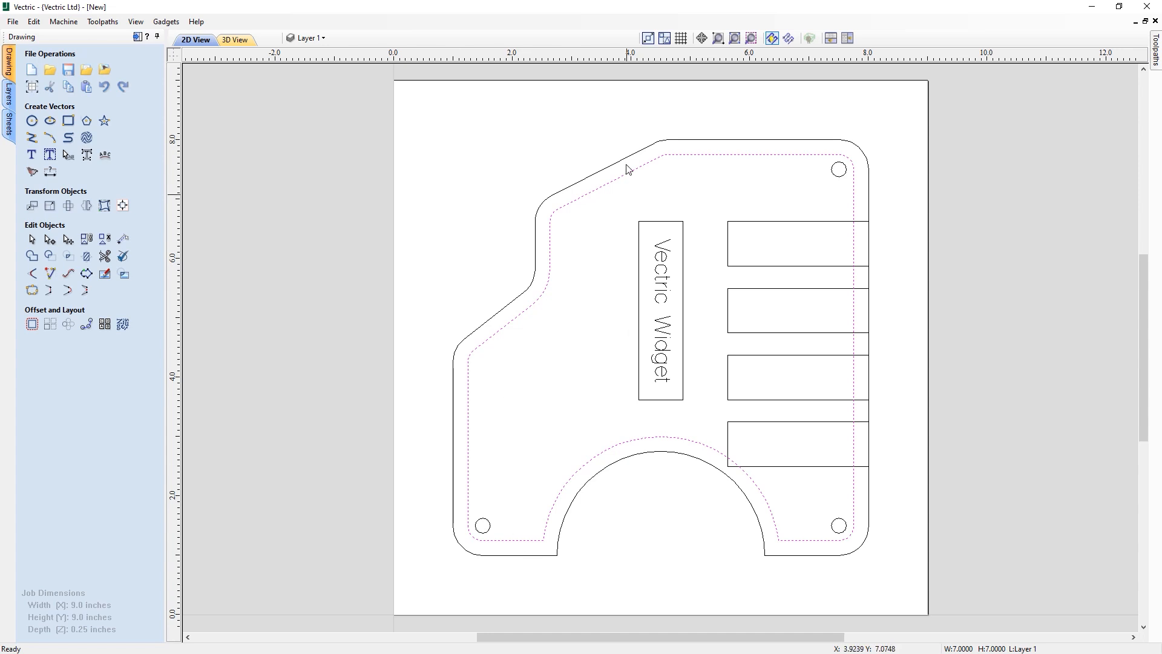
# - Draw a 7 inch vertical line at x 1.0 from y 1.0 up to y 8.0
pyautogui.click(33, 139)
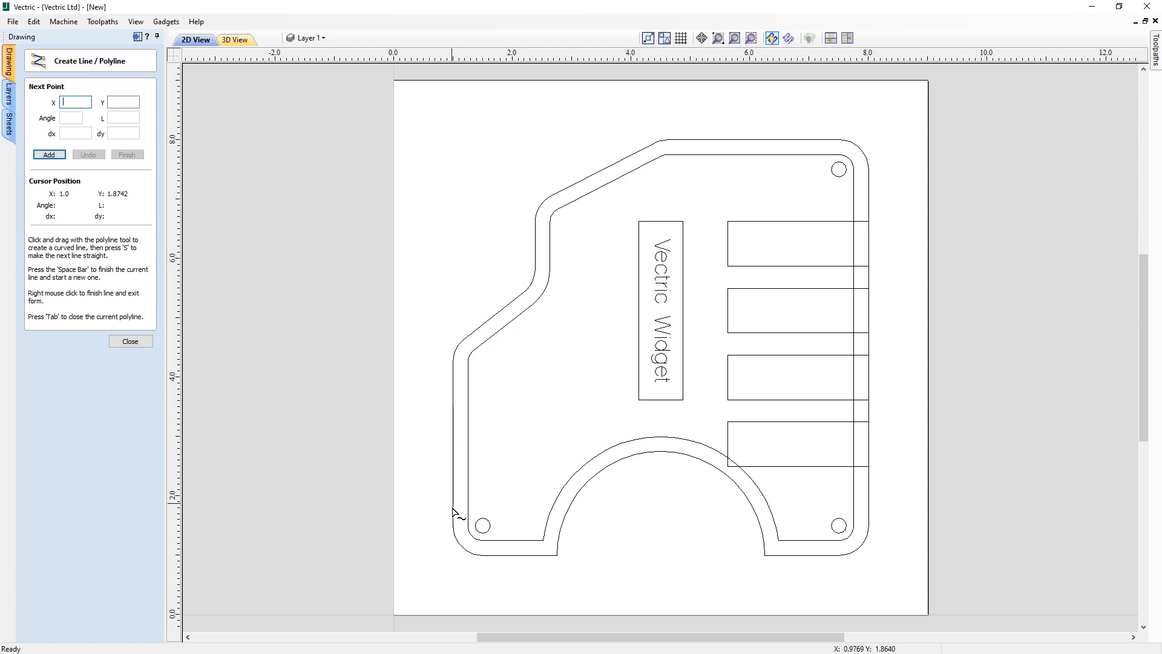
pyautogui.click(452, 554)
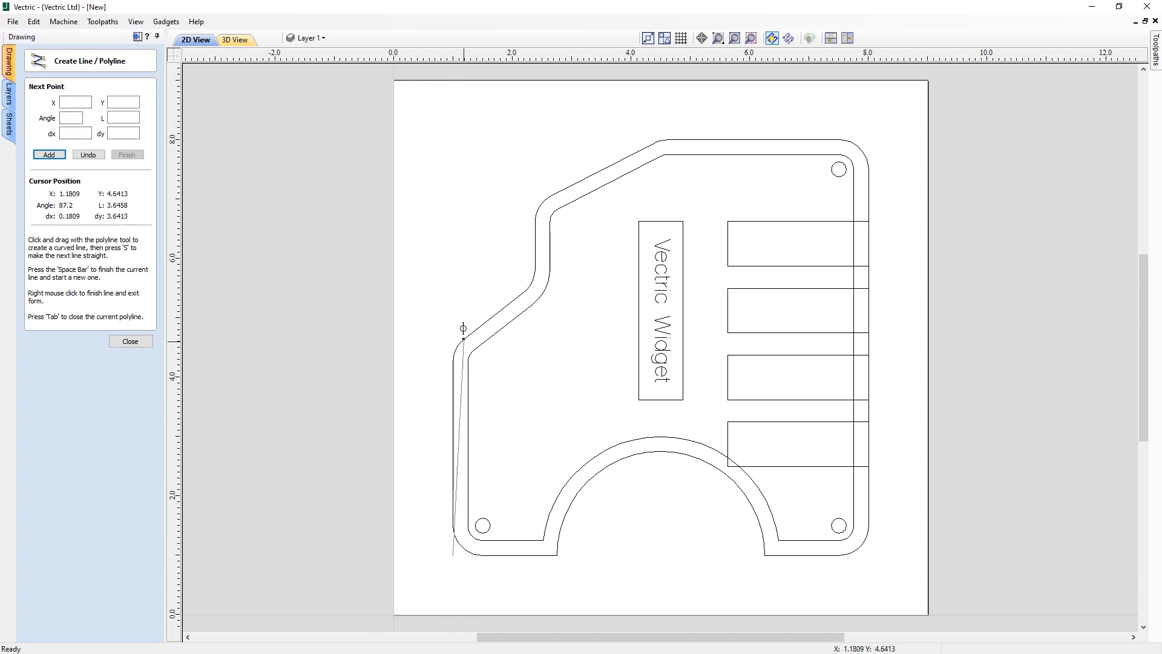
pyautogui.click(453, 139)
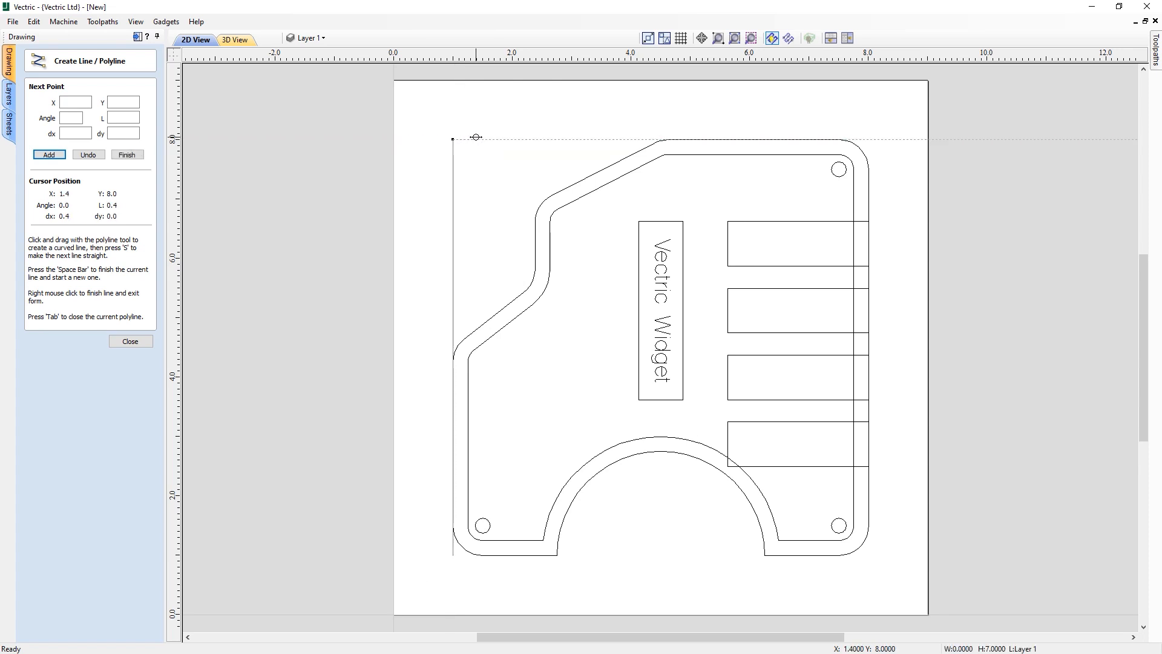
pyautogui.rightClick(475, 159)
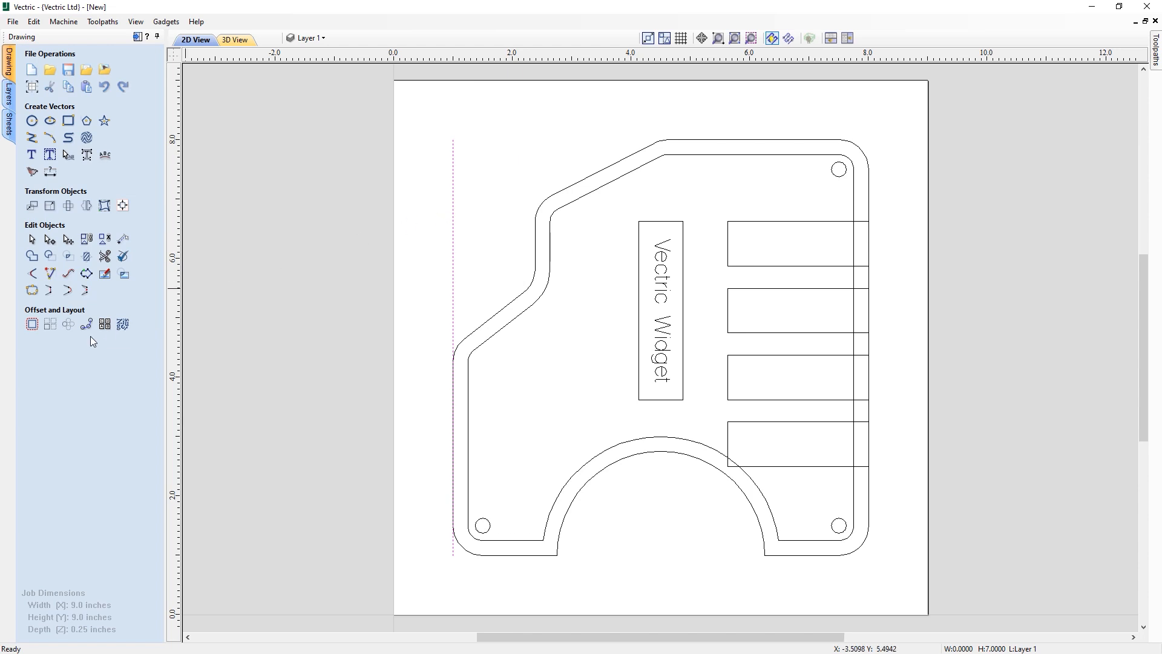
# - Offset the vertical line outwards 1.5 inches to create parallel vertical lines across the part
pyautogui.click(34, 324)
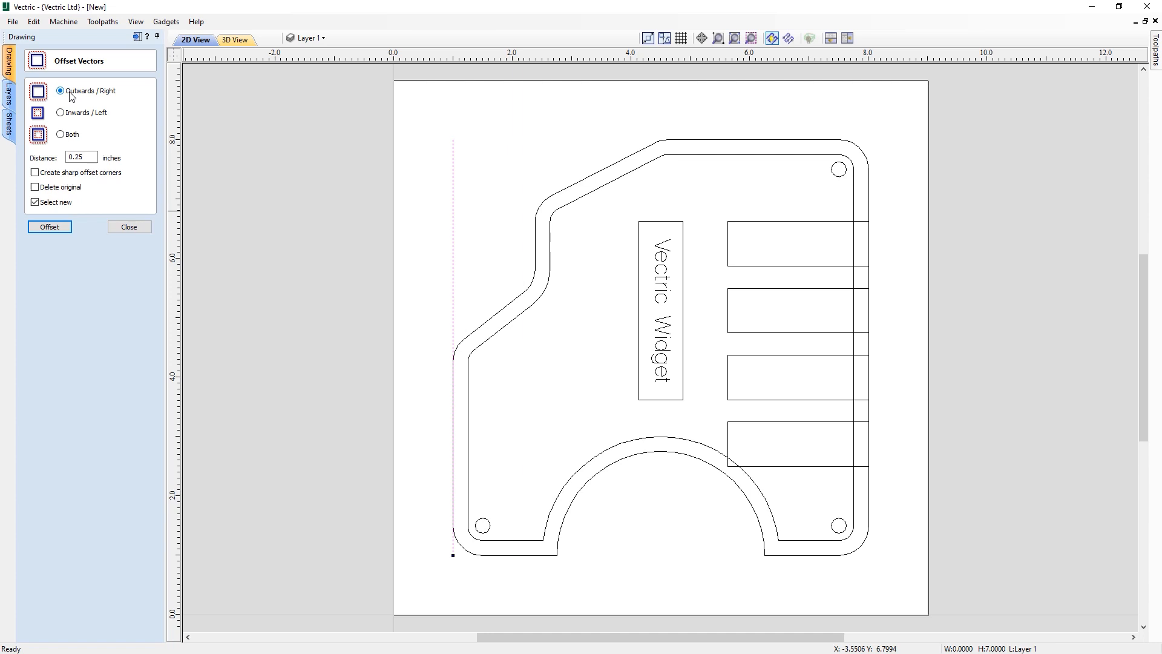
pyautogui.moveTo(87, 153); pyautogui.dragTo(70, 153)
pyautogui.click(53, 188)
pyautogui.click(88, 157)
pyautogui.click(42, 230)
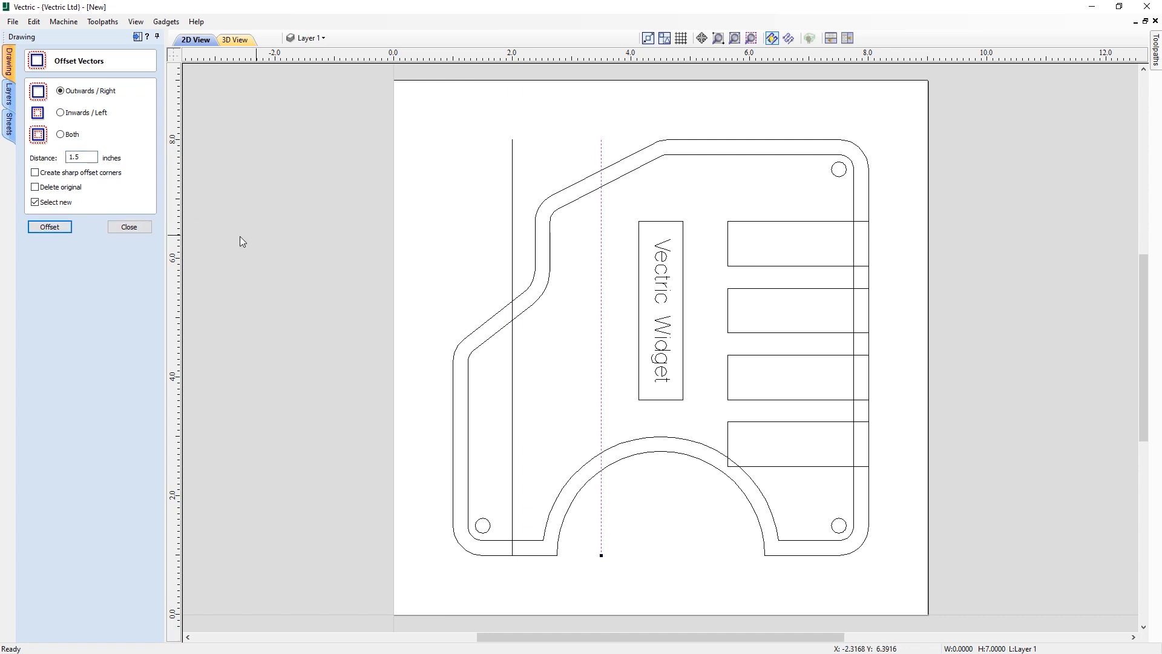
pyautogui.click(137, 230)
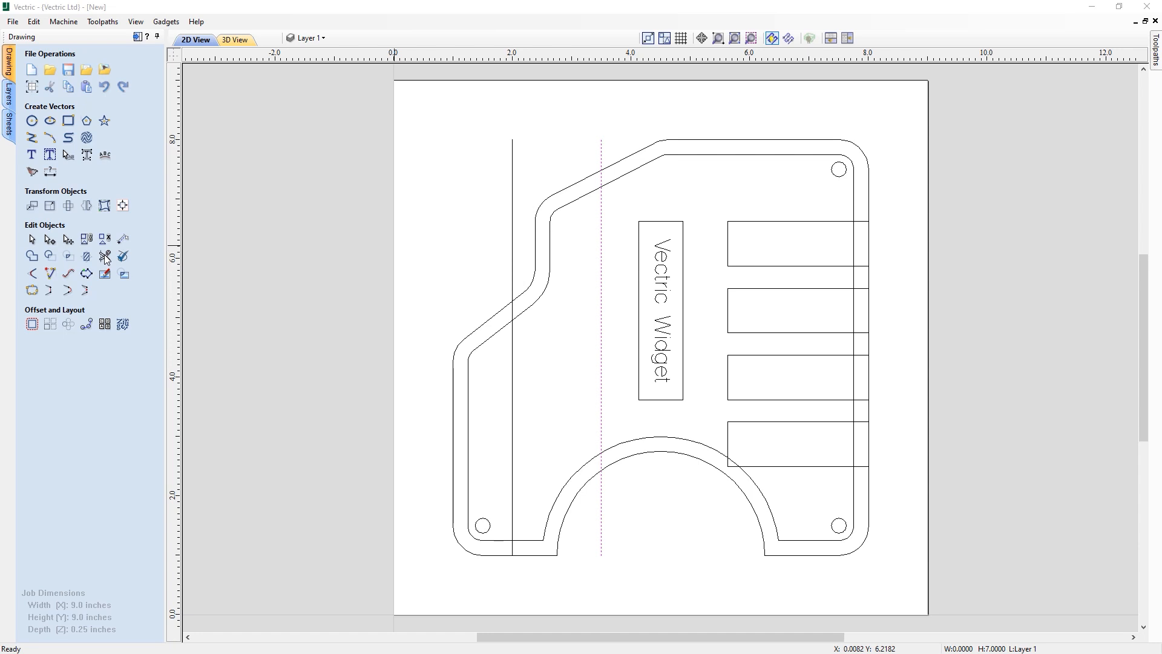
# - Trim the vertical lines and inner offset outline on the left to leave a closed inner pocket shape
pyautogui.click(105, 257)
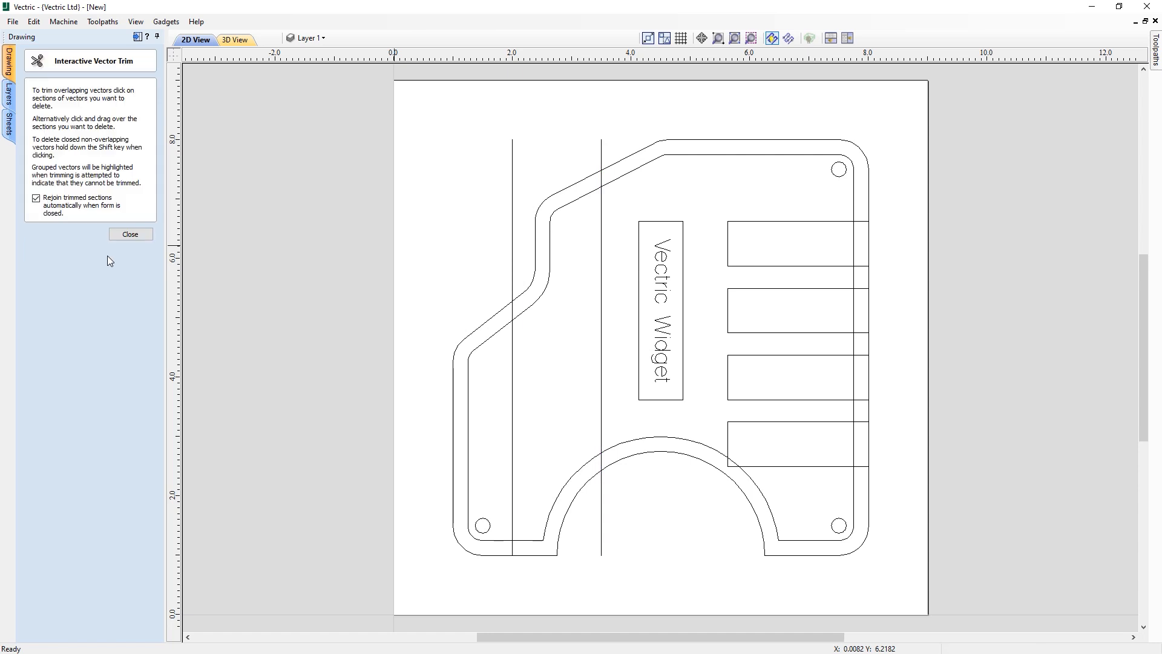
pyautogui.click(513, 182)
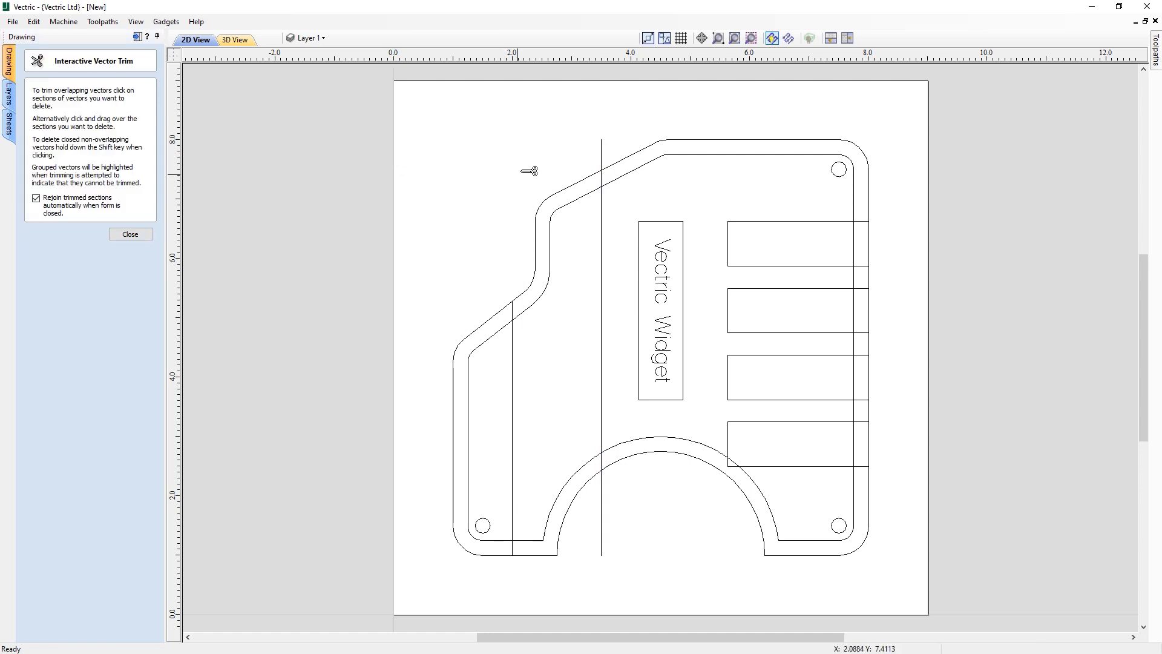
pyautogui.click(603, 152)
pyautogui.click(603, 179)
pyautogui.click(628, 176)
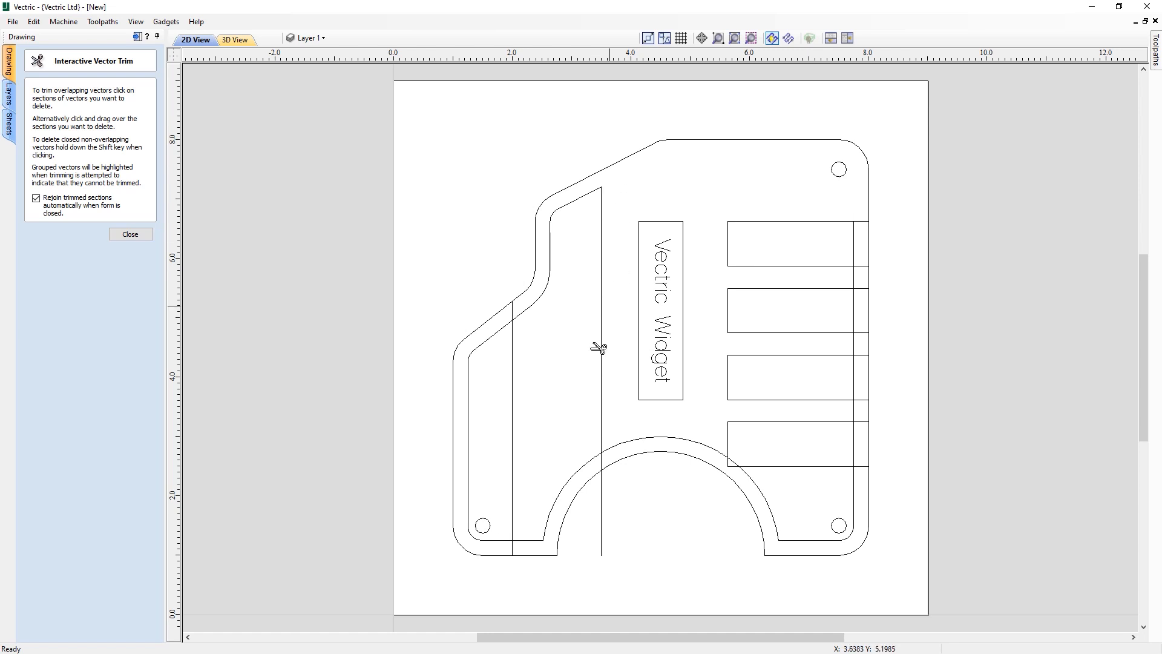
pyautogui.click(631, 441)
pyautogui.click(513, 548)
pyautogui.click(518, 553)
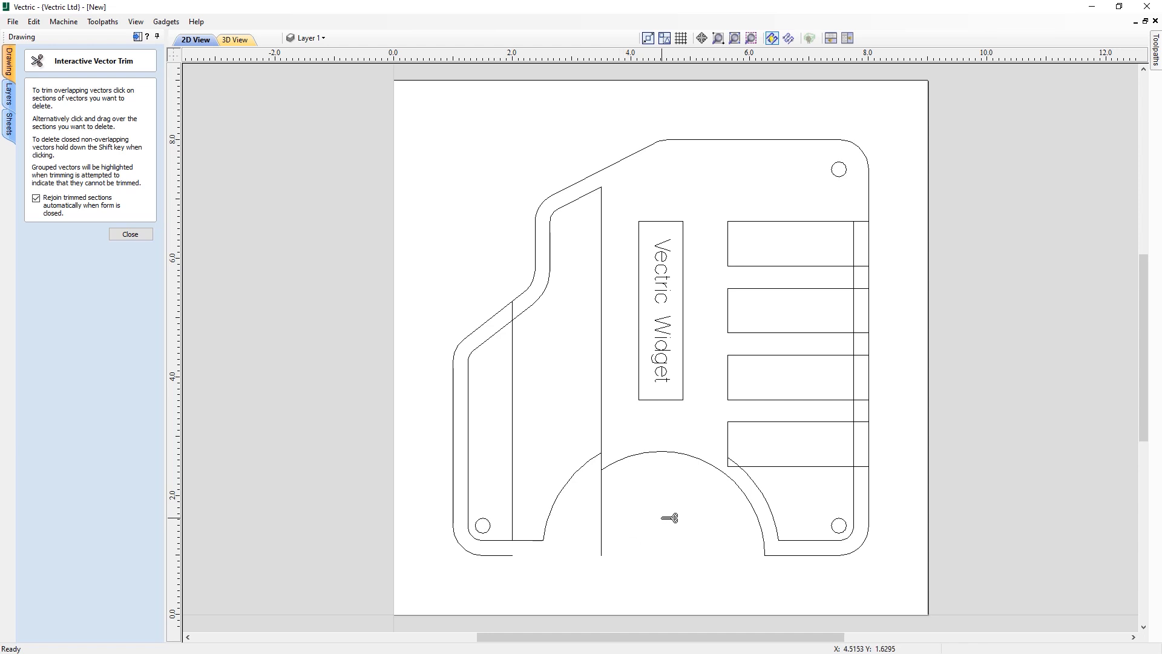
pyautogui.hotkey('ctrl', 'z')
pyautogui.click(603, 495)
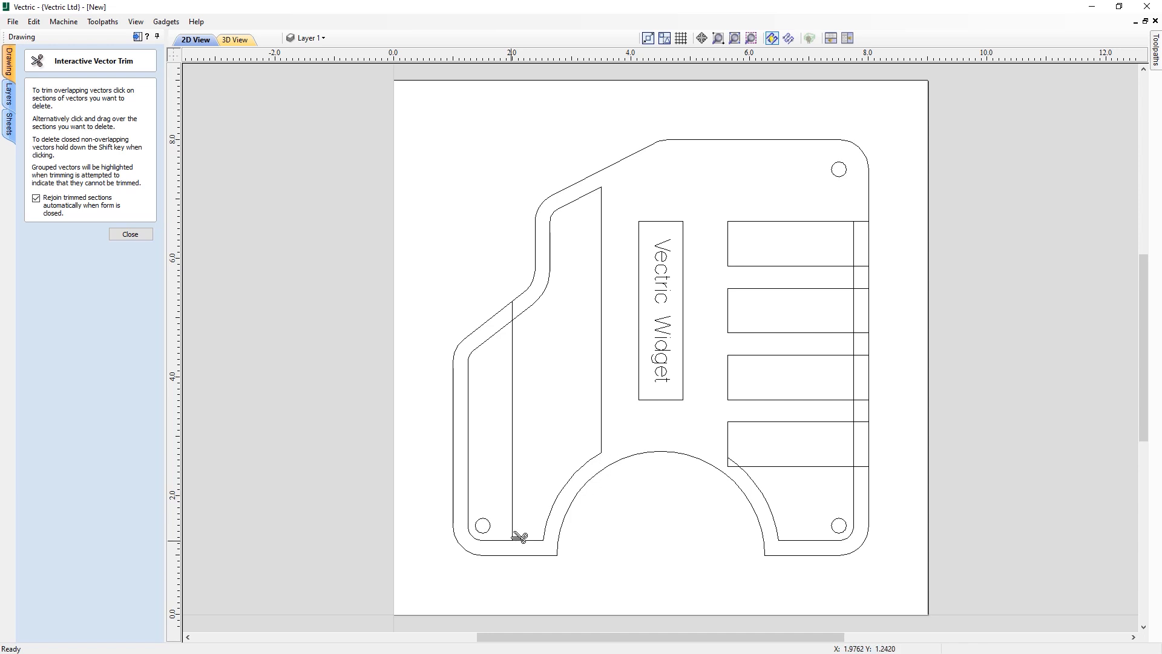
pyautogui.click(493, 539)
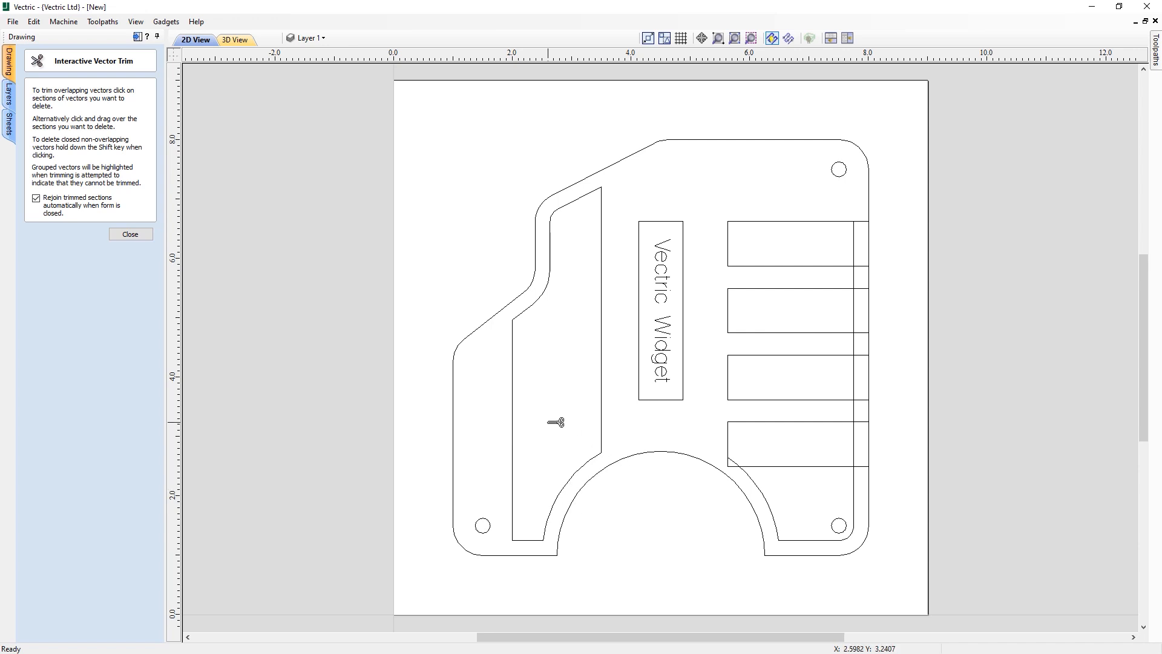
# - Trim the remaining inner outline around the lowest slot and delete the leftover vertical line on the right
pyautogui.click(734, 465)
pyautogui.click(764, 488)
pyautogui.click(139, 236)
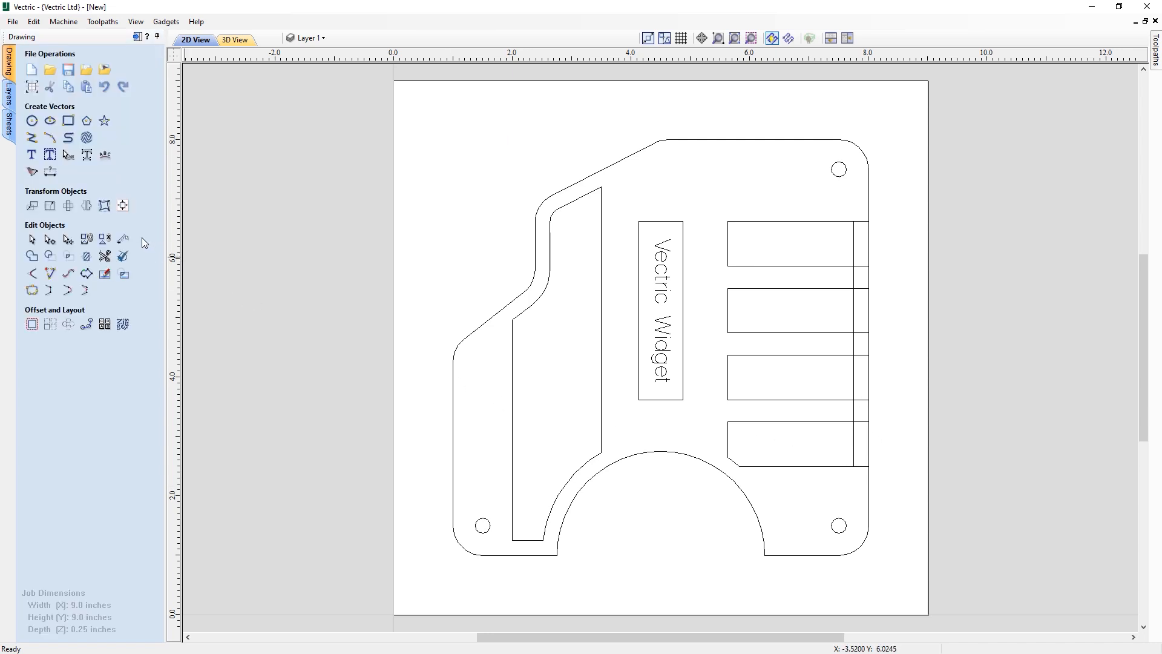
pyautogui.click(855, 313)
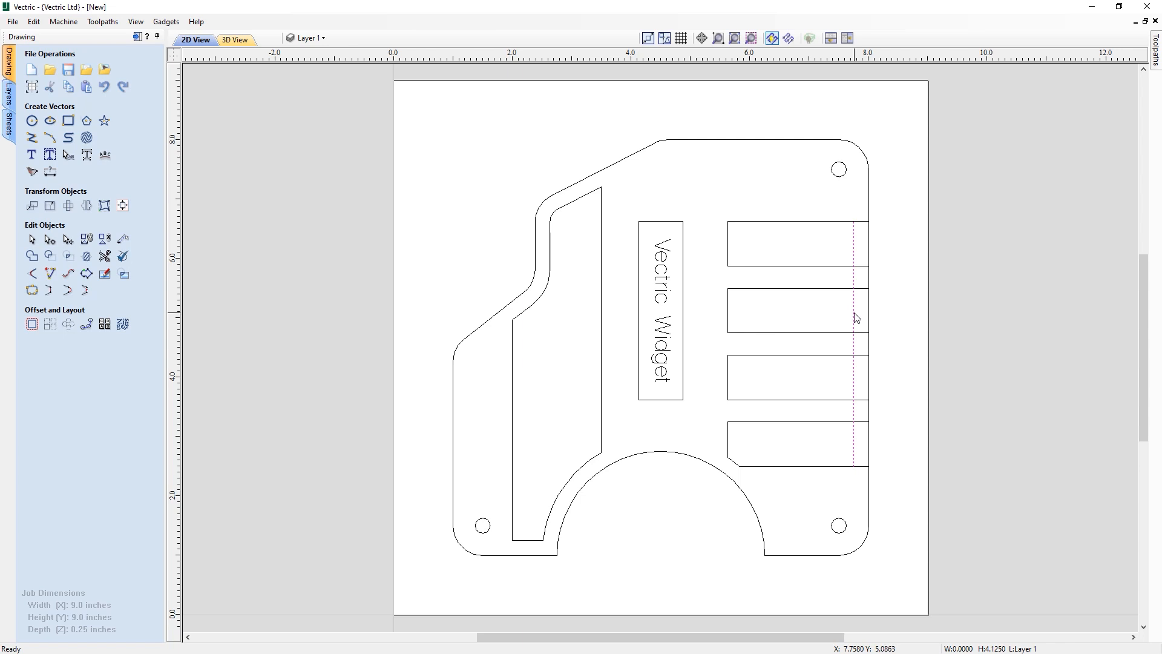
pyautogui.press('Delete')
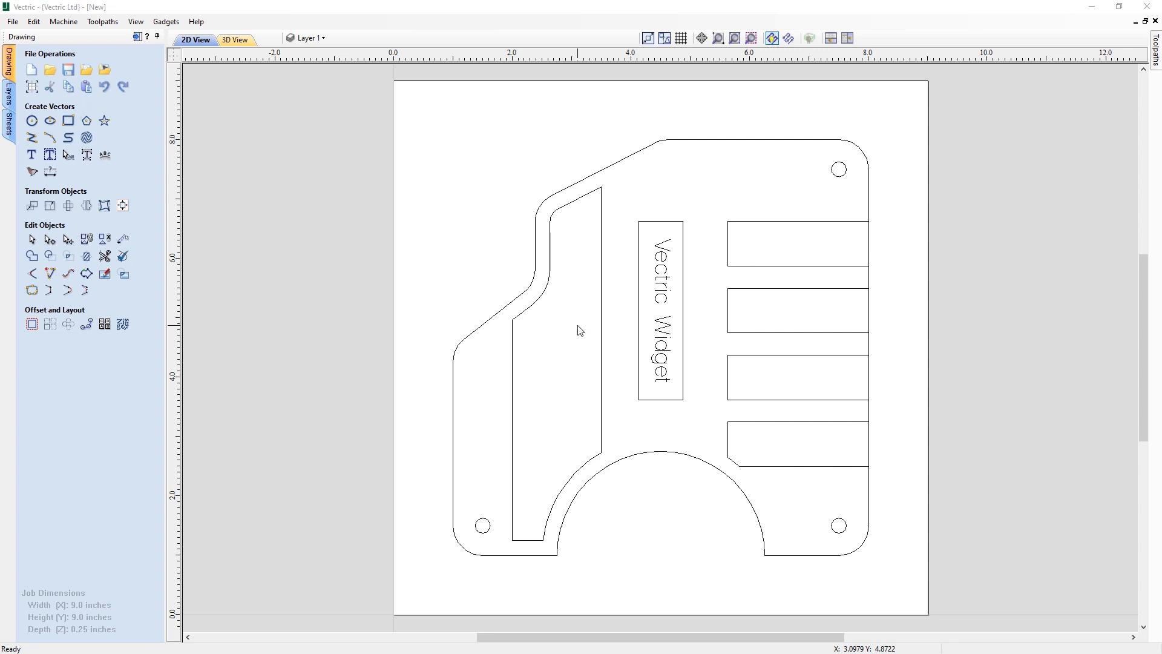
# - Draw a 45° diagonal line about 3.2 inches long from the upper-left step up past the material edge
pyautogui.click(32, 138)
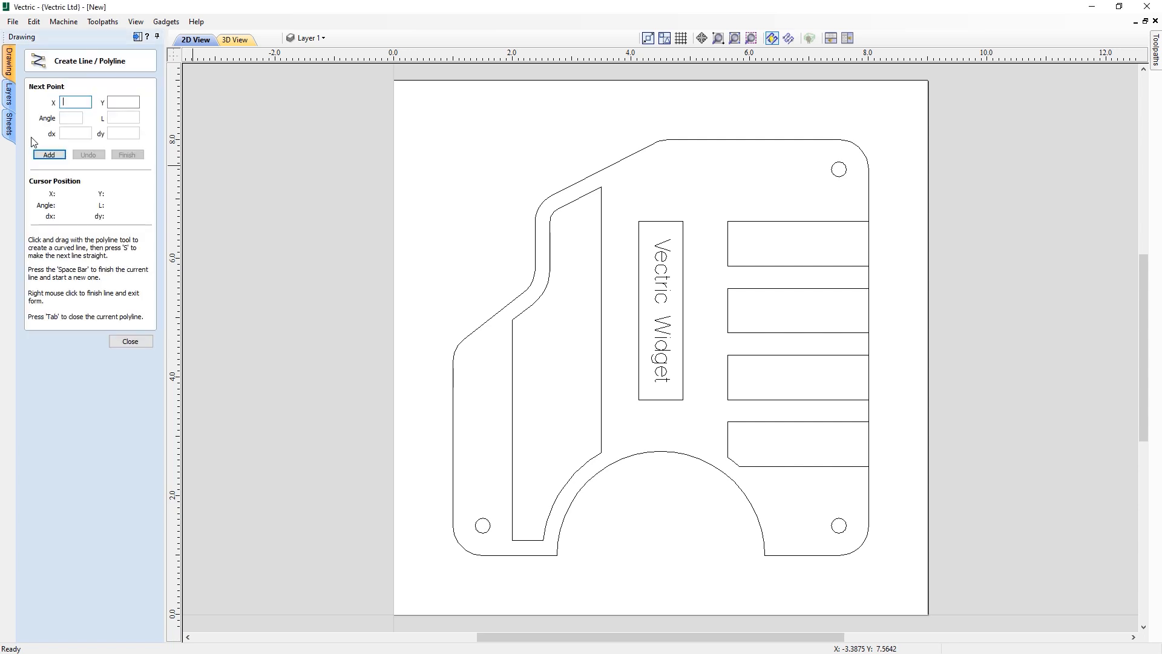
pyautogui.click(617, 187)
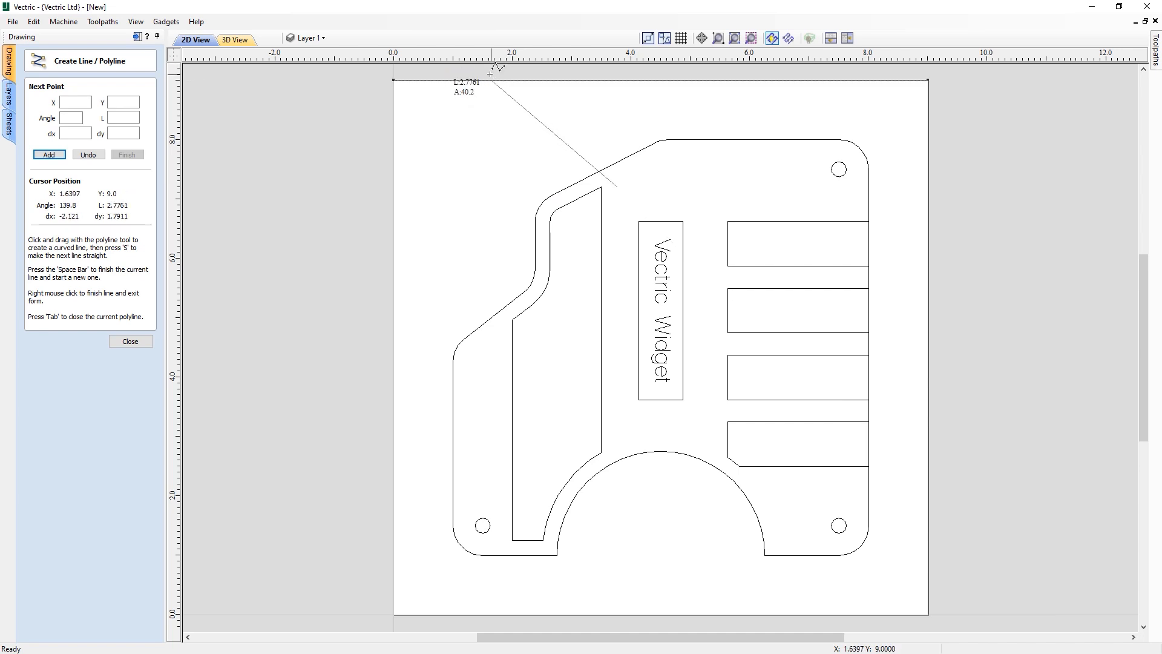
pyautogui.moveTo(489, 81); pyautogui.dragTo(487, 135, button='middle')
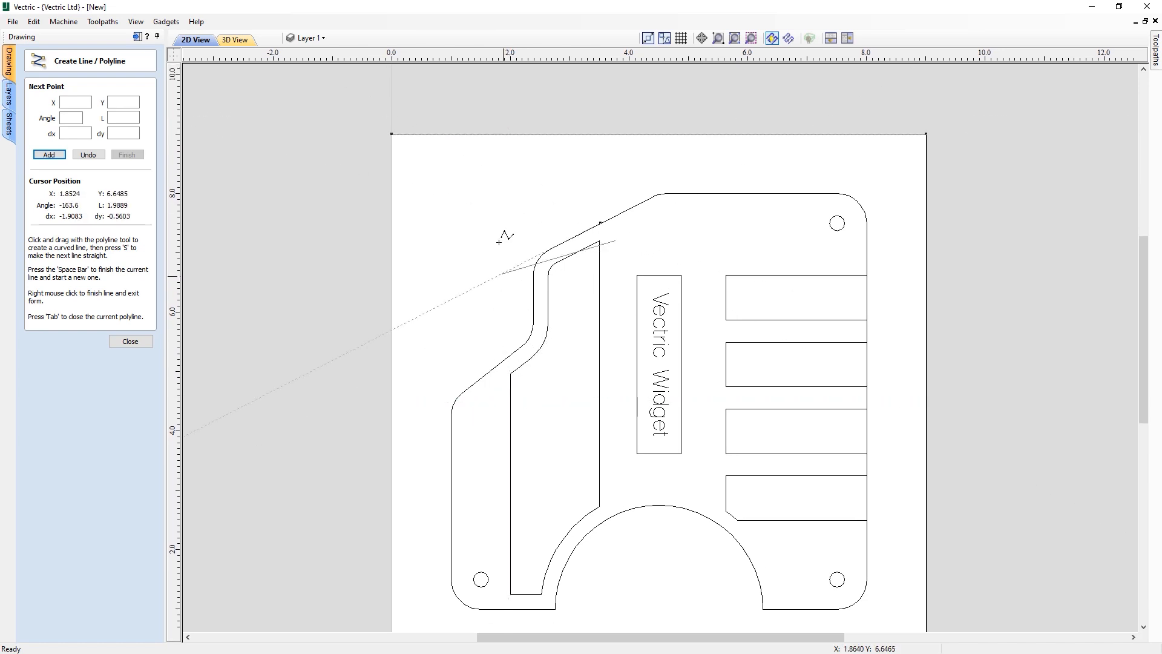
pyautogui.click(483, 104)
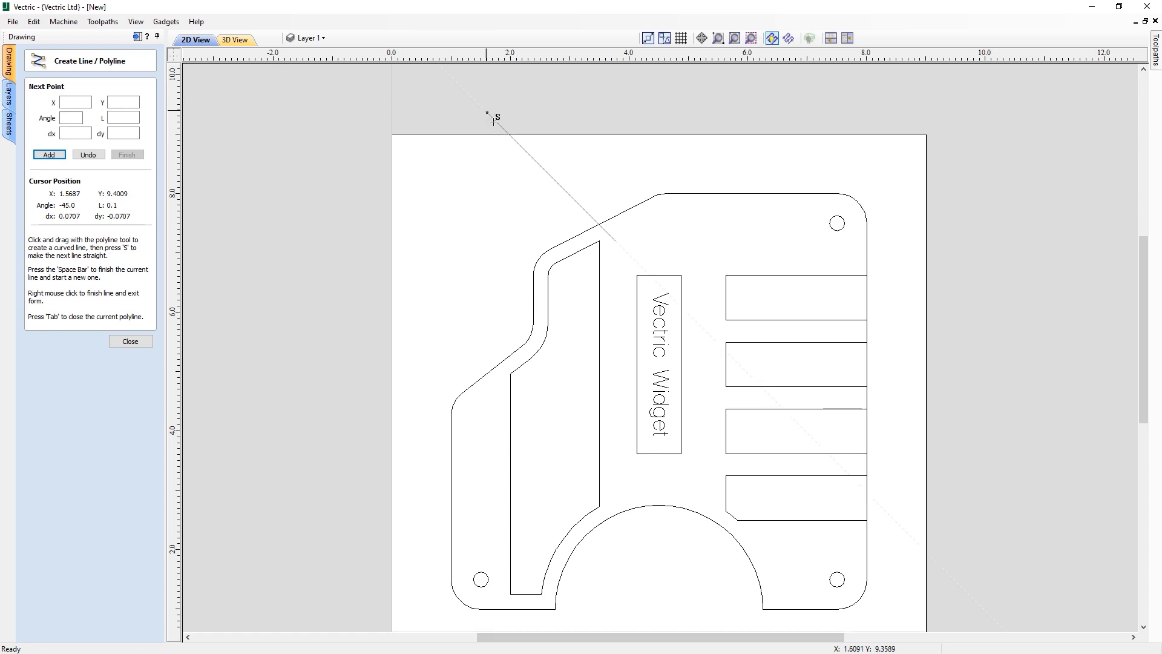
pyautogui.rightClick(548, 140)
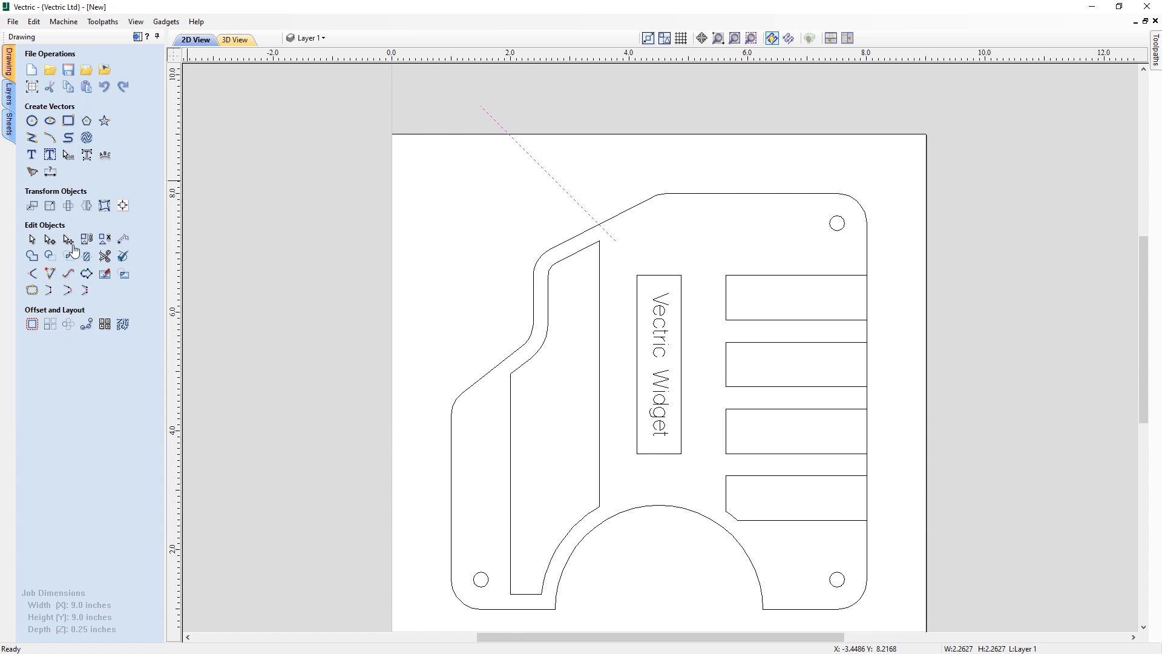
# - Array-copy the diagonal line into 40 rows and 1 column with an offset of X 0 and Y -.2 inches
pyautogui.click(50, 325)
pyautogui.click(114, 129)
pyautogui.write('40')
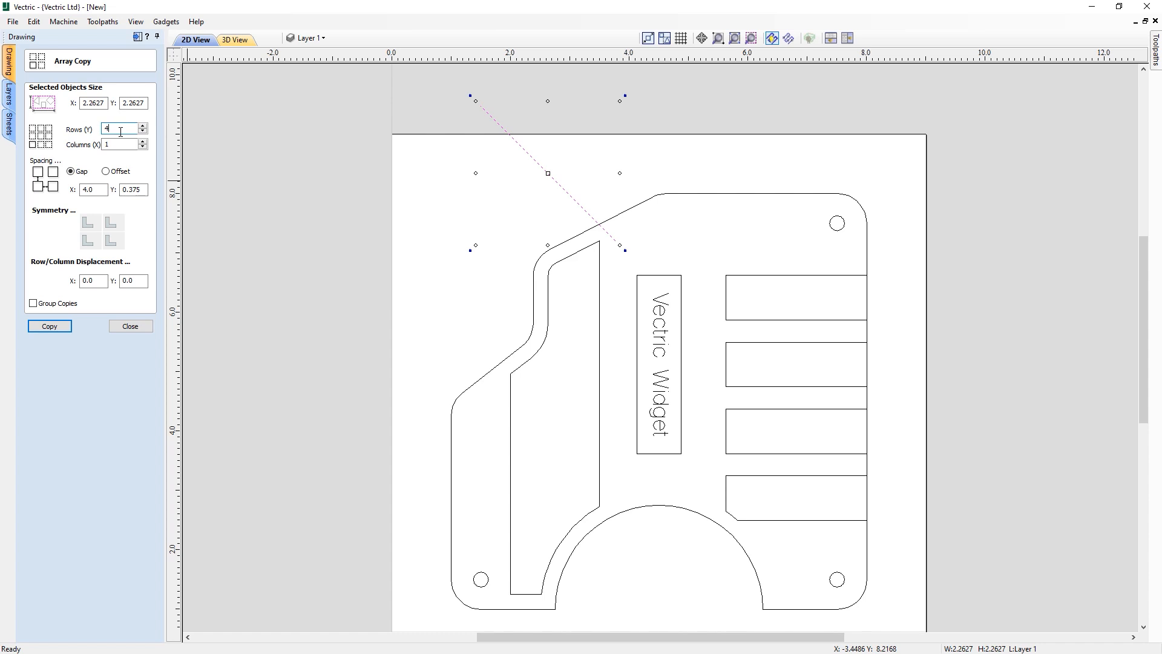
pyautogui.click(106, 171)
pyautogui.click(103, 191)
pyautogui.click(91, 189)
pyautogui.write('0')
pyautogui.press('Tab')
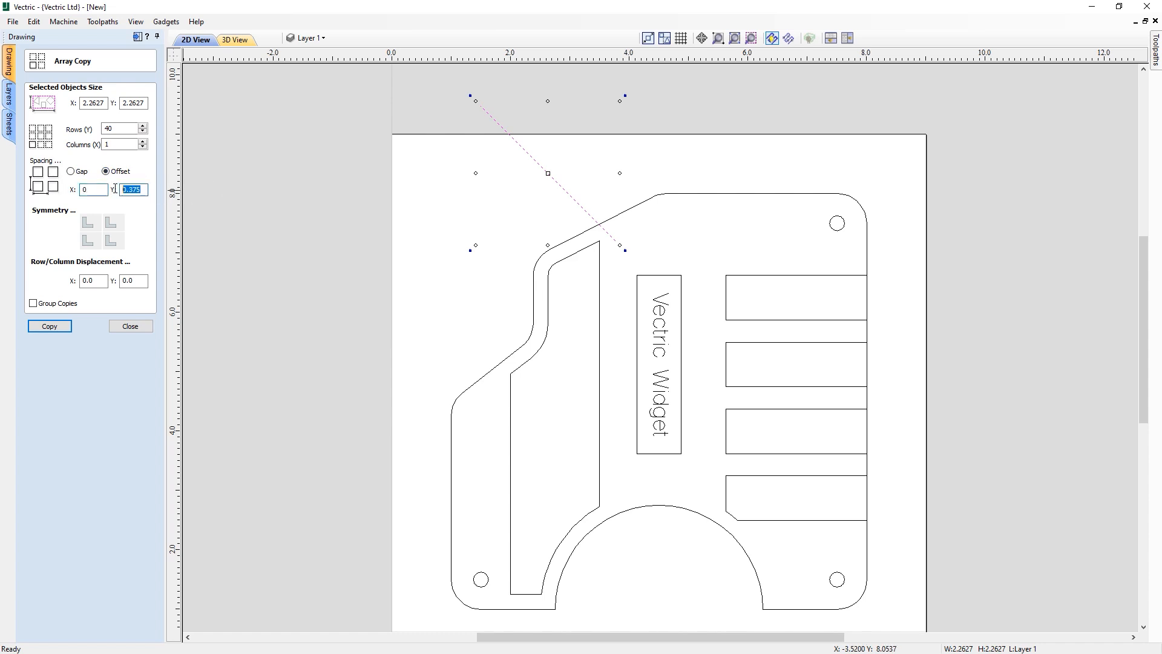
pyautogui.write('-.2')
pyautogui.click(50, 326)
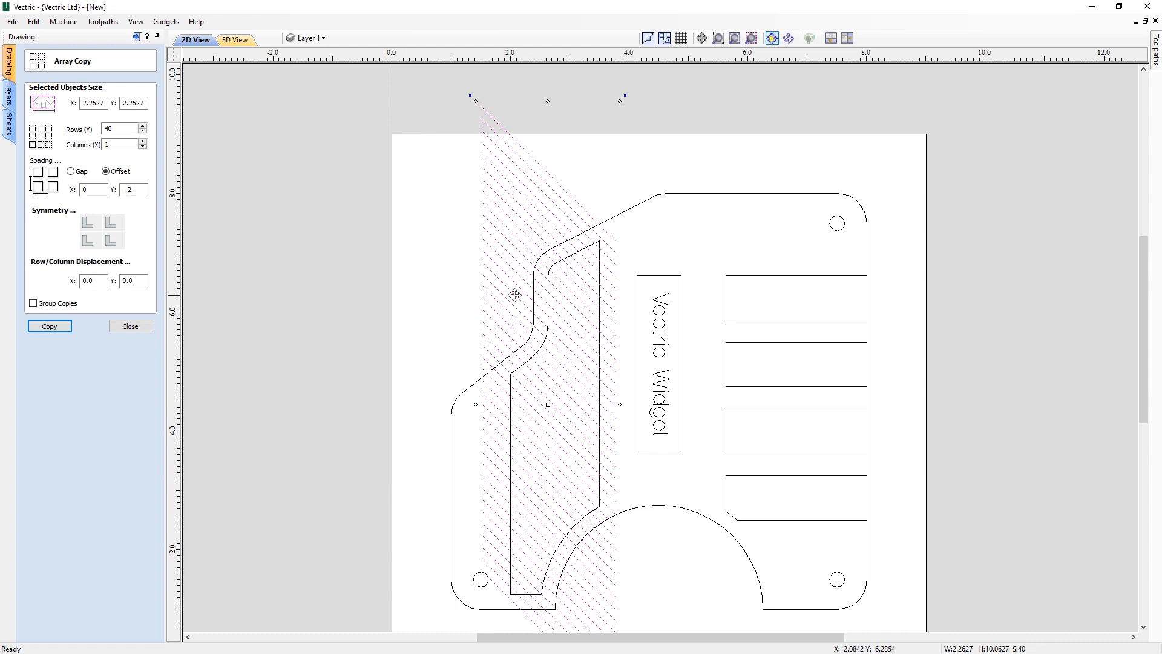
pyautogui.click(131, 326)
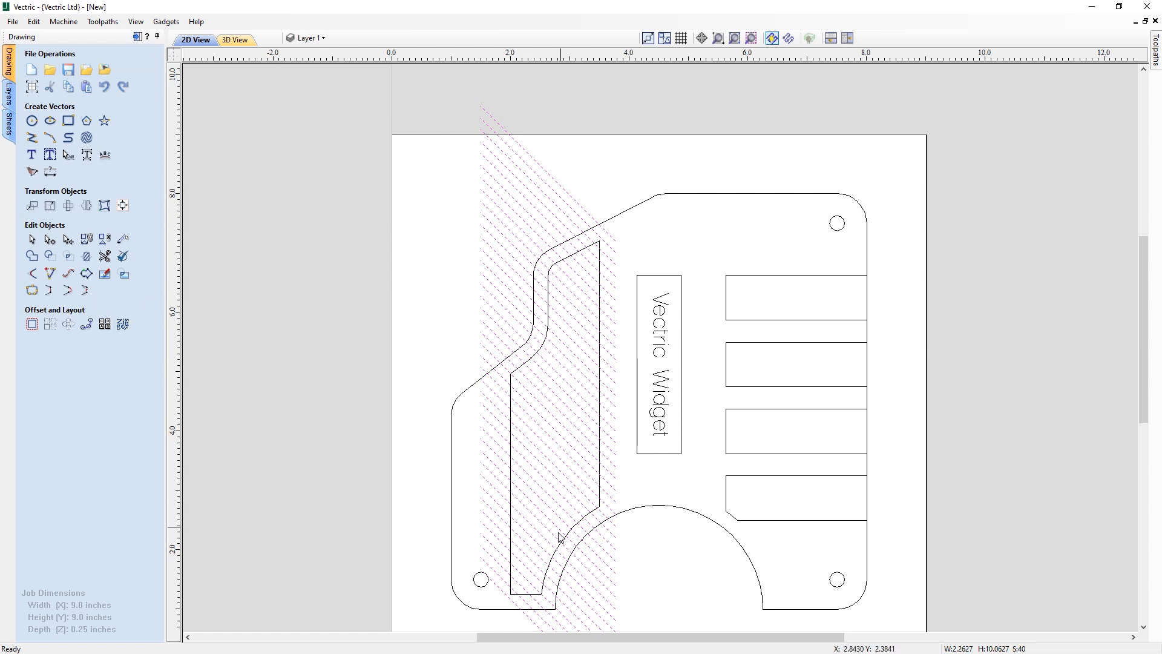
# - Create a horizontally flipped mirrored copy of the diagonal line array to form a crosshatch
pyautogui.click(86, 207)
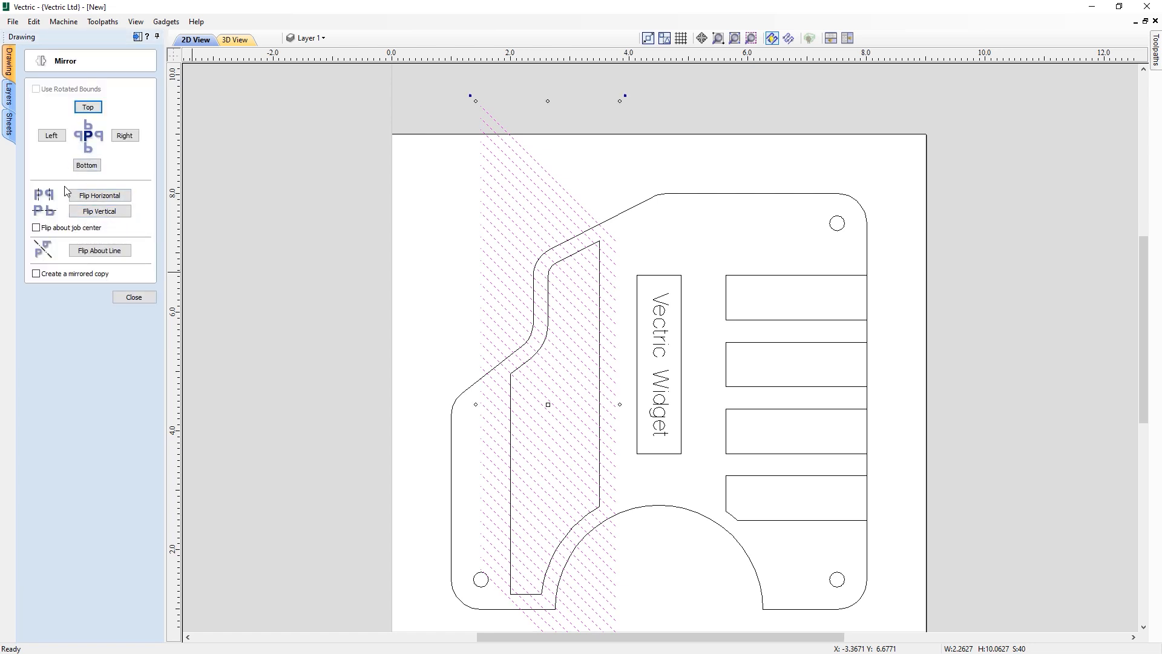
pyautogui.click(64, 275)
pyautogui.click(95, 195)
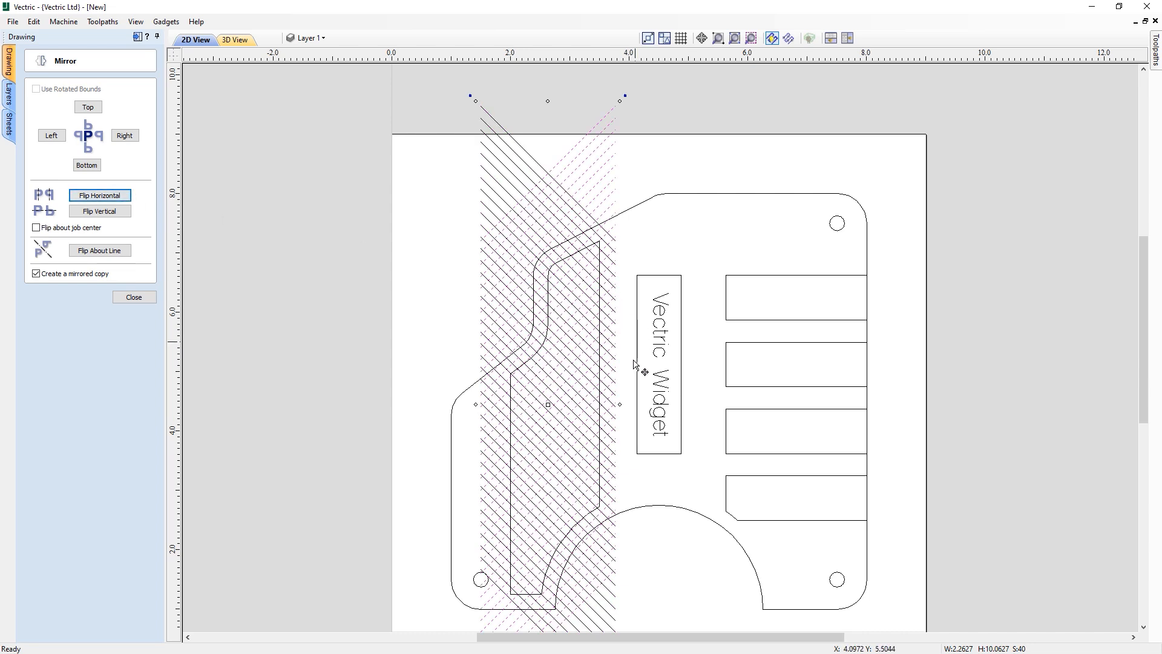
pyautogui.moveTo(628, 440); pyautogui.dragTo(606, 370, button='middle')
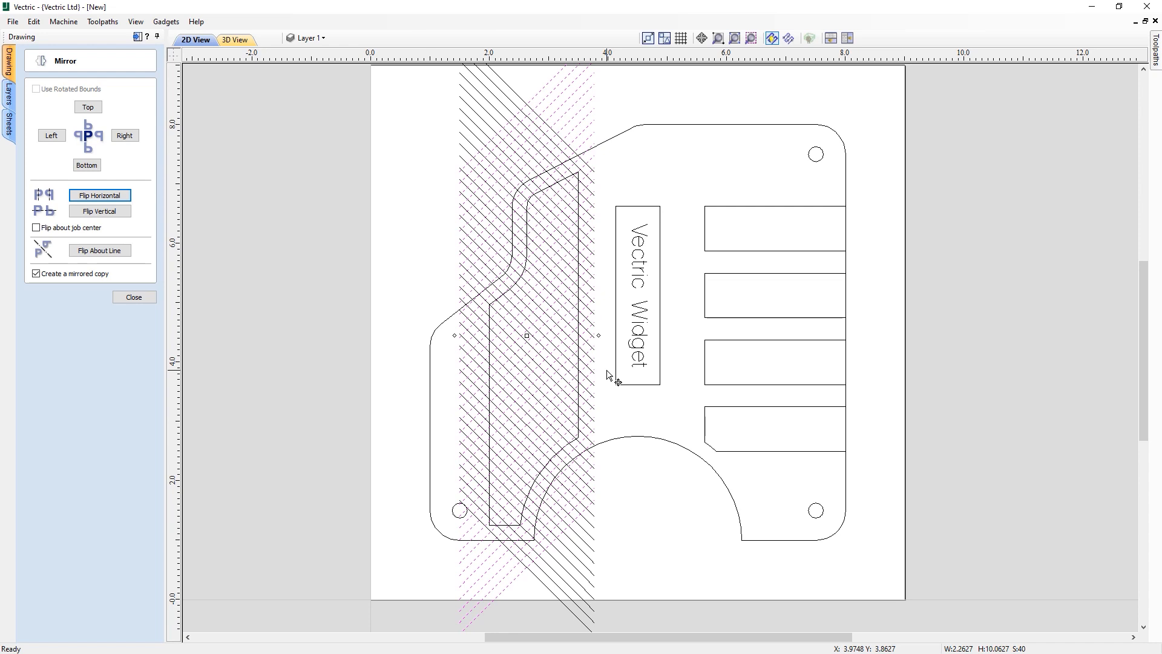
pyautogui.click(124, 299)
# - Select all crosshatch lines, excluding the part outline and inner pocket, and group them
pyautogui.moveTo(553, 326); pyautogui.dragTo(555, 340, button='middle')
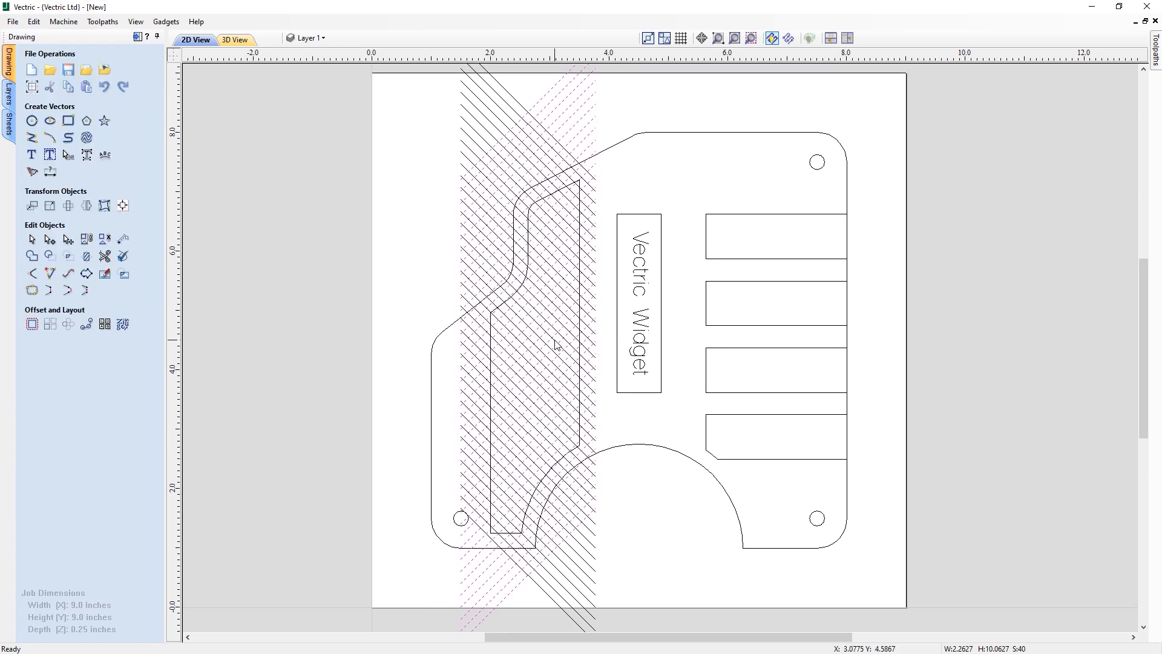
pyautogui.scroll(-1, 558, 398)
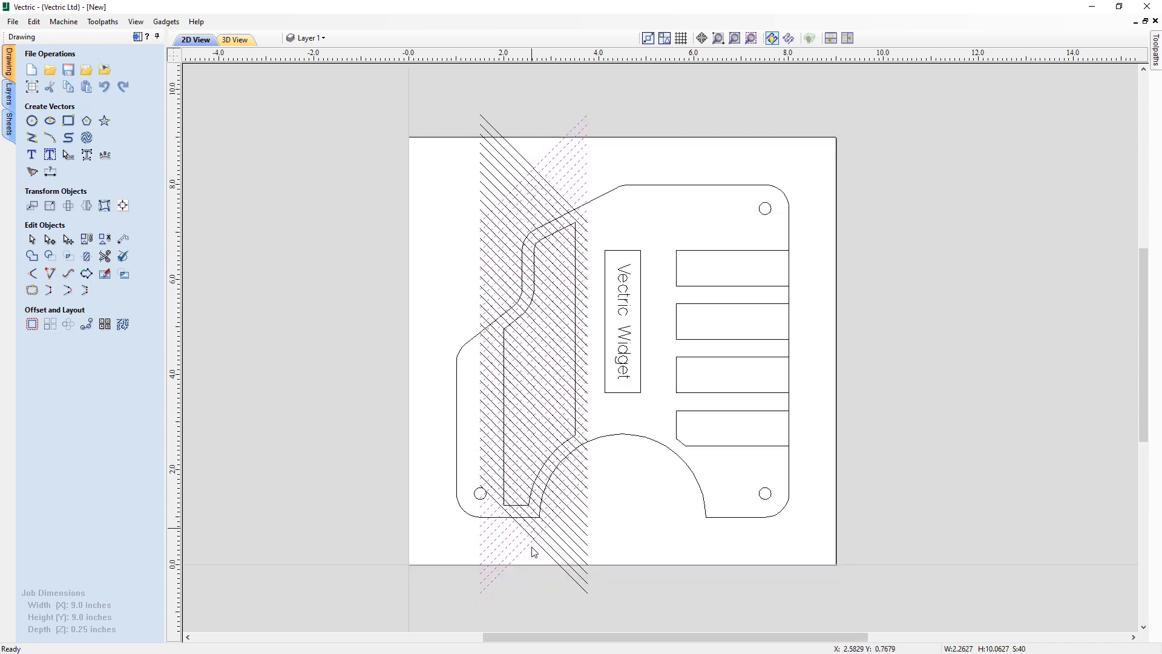
pyautogui.moveTo(547, 559)
pyautogui.mouseDown()
pyautogui.moveTo(526, 192)
pyautogui.moveTo(506, 122)
pyautogui.mouseUp()
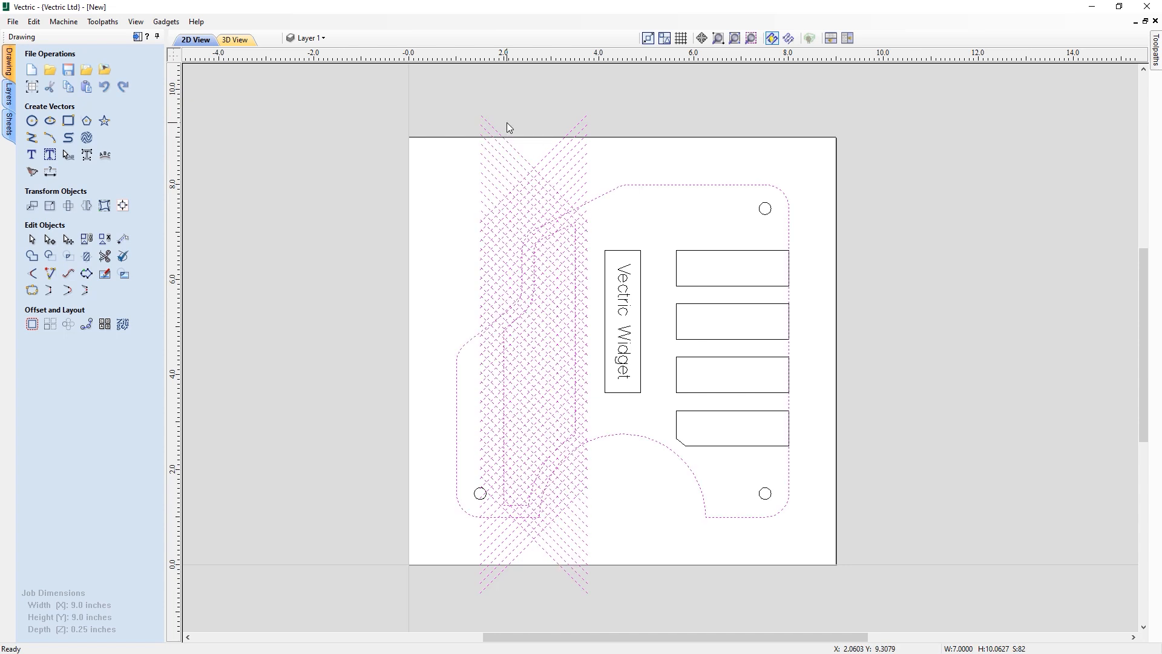
pyautogui.keyDown('shift'); pyautogui.click(612, 194); pyautogui.keyUp('shift')
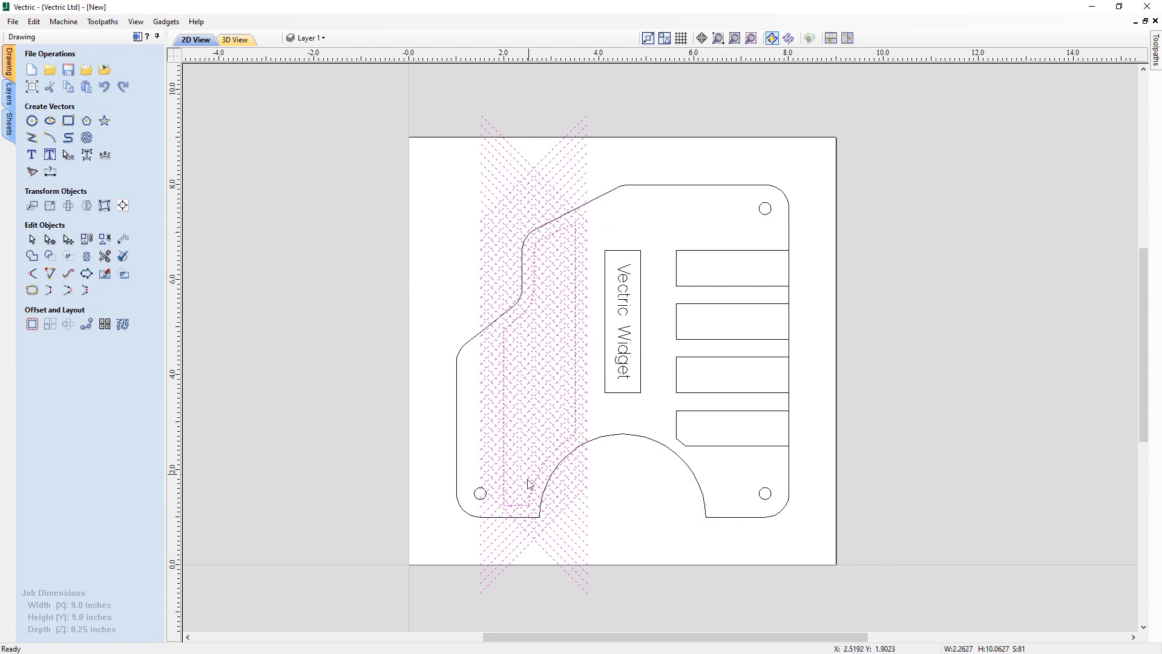
pyautogui.scroll(3, 515, 510)
pyautogui.keyDown('shift'); pyautogui.click(482, 454); pyautogui.keyUp('shift')
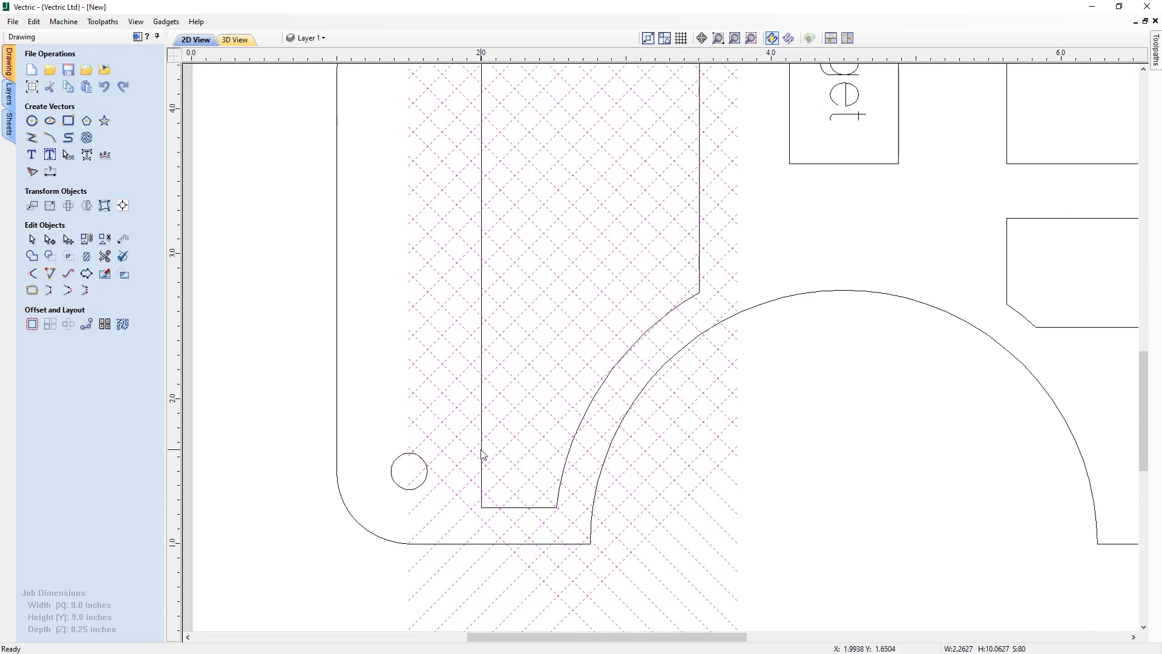
pyautogui.scroll(-2, 530, 434)
pyautogui.moveTo(552, 369); pyautogui.dragTo(547, 454, button='middle')
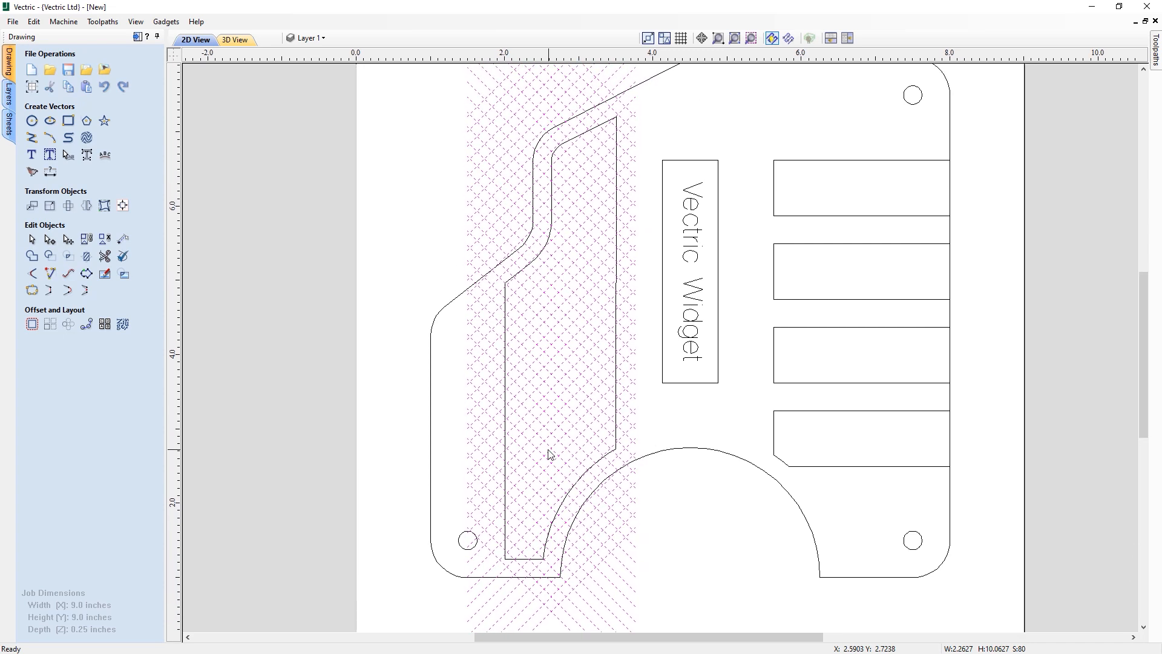
pyautogui.rightClick(528, 109)
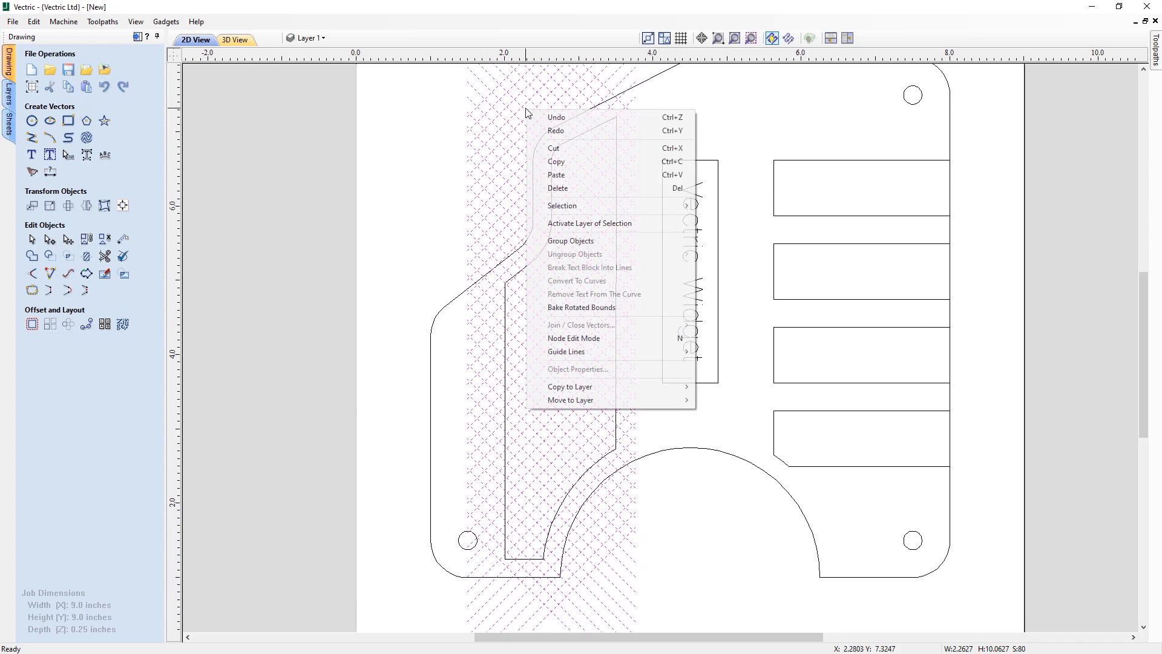
pyautogui.click(582, 241)
# - Select the crosshatch group together with the inner pocket shape and center-align them to the pocket
pyautogui.scroll(-1, 583, 242)
pyautogui.moveTo(609, 207); pyautogui.dragTo(610, 228, button='middle')
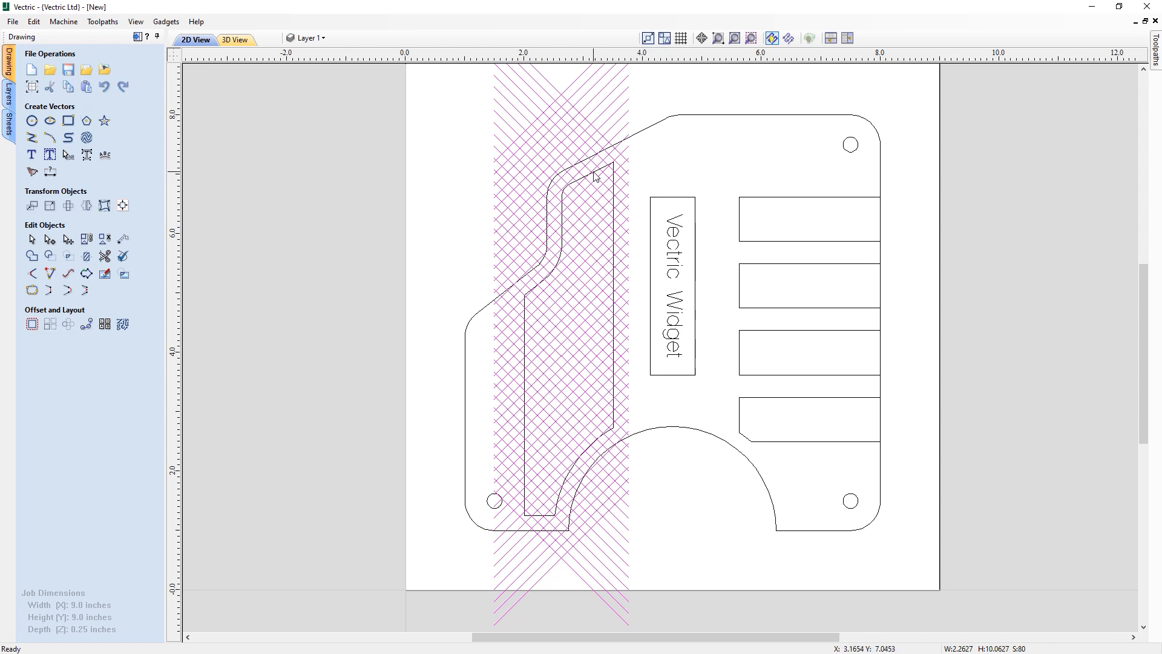
pyautogui.scroll(3, 539, 308)
pyautogui.moveTo(503, 319); pyautogui.dragTo(502, 291, button='middle')
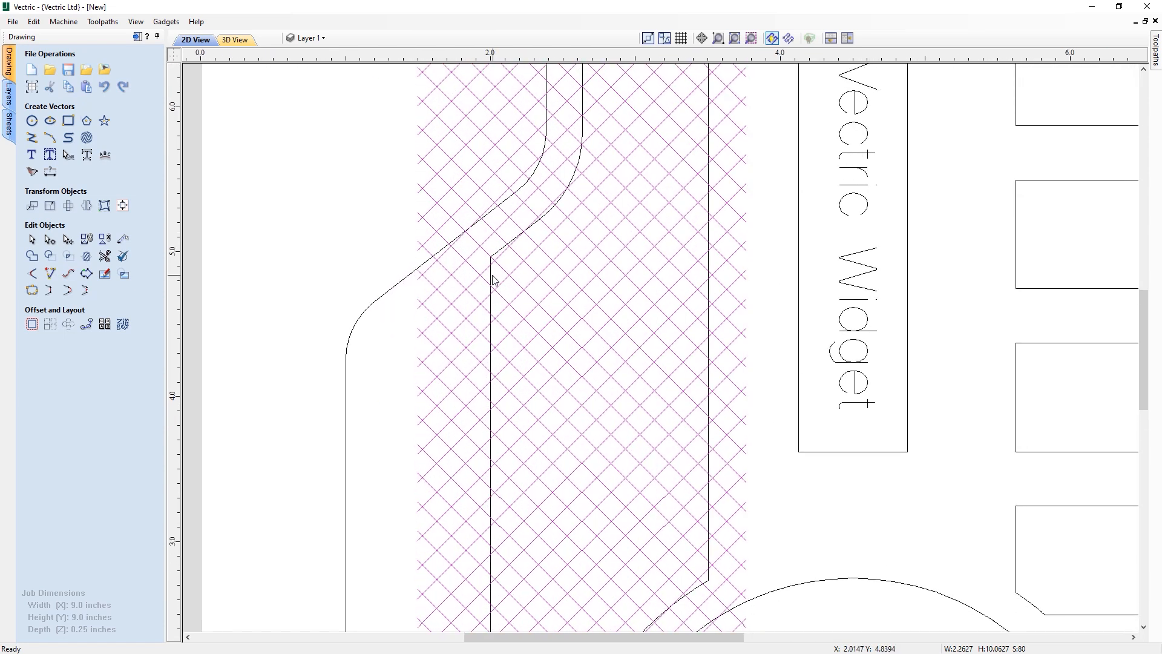
pyautogui.click(491, 277)
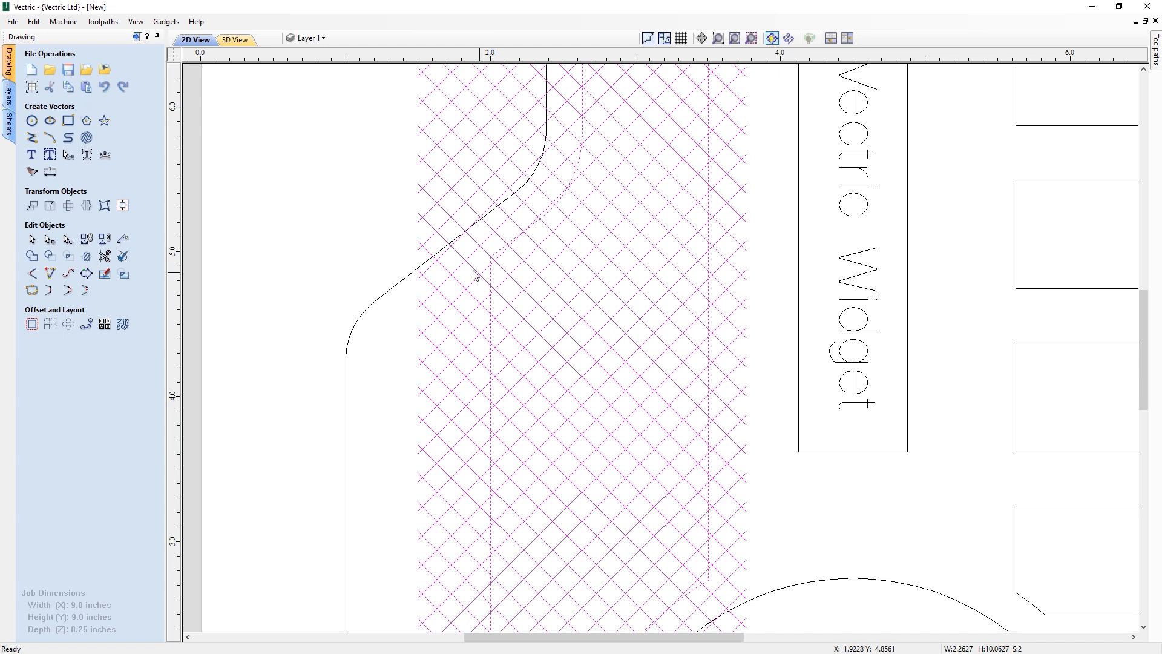
pyautogui.click(124, 208)
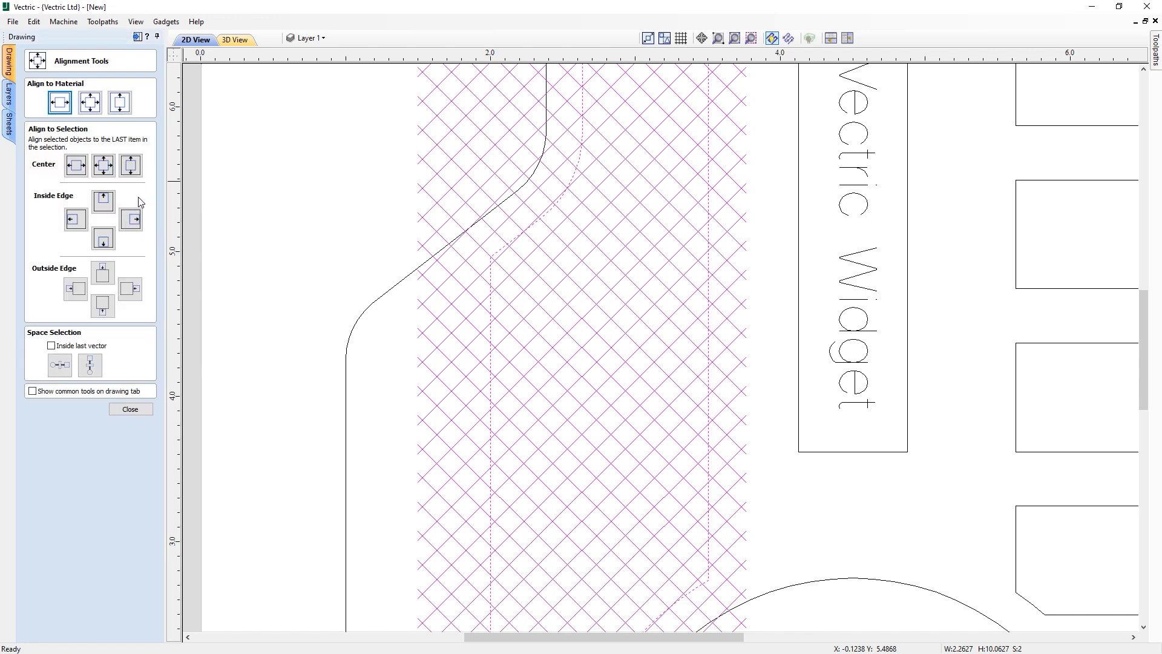
pyautogui.click(108, 166)
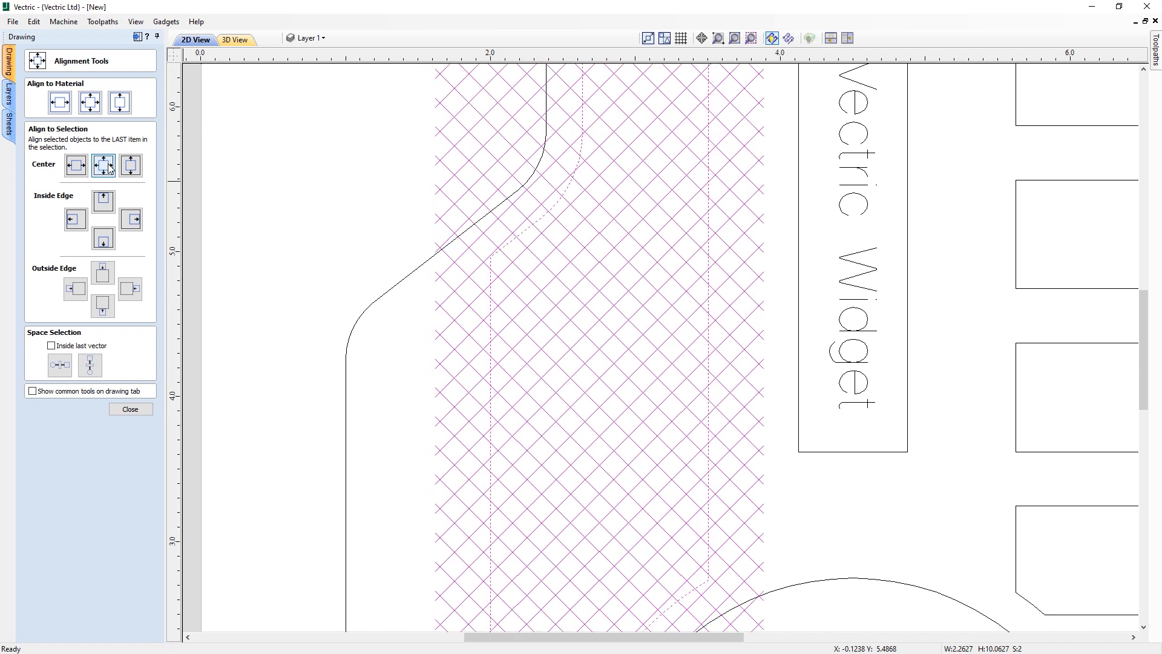
# - Trim the crosshatch lines to the inner pocket boundary, clearing everything outside it
pyautogui.scroll(-4, 586, 337)
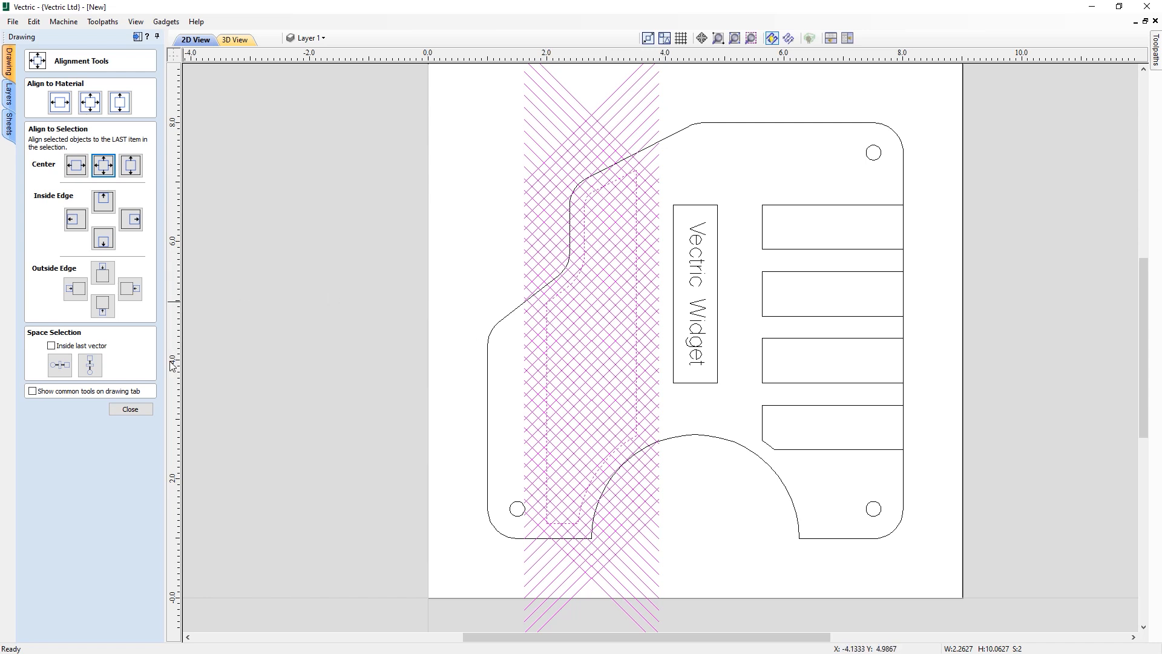
pyautogui.click(138, 410)
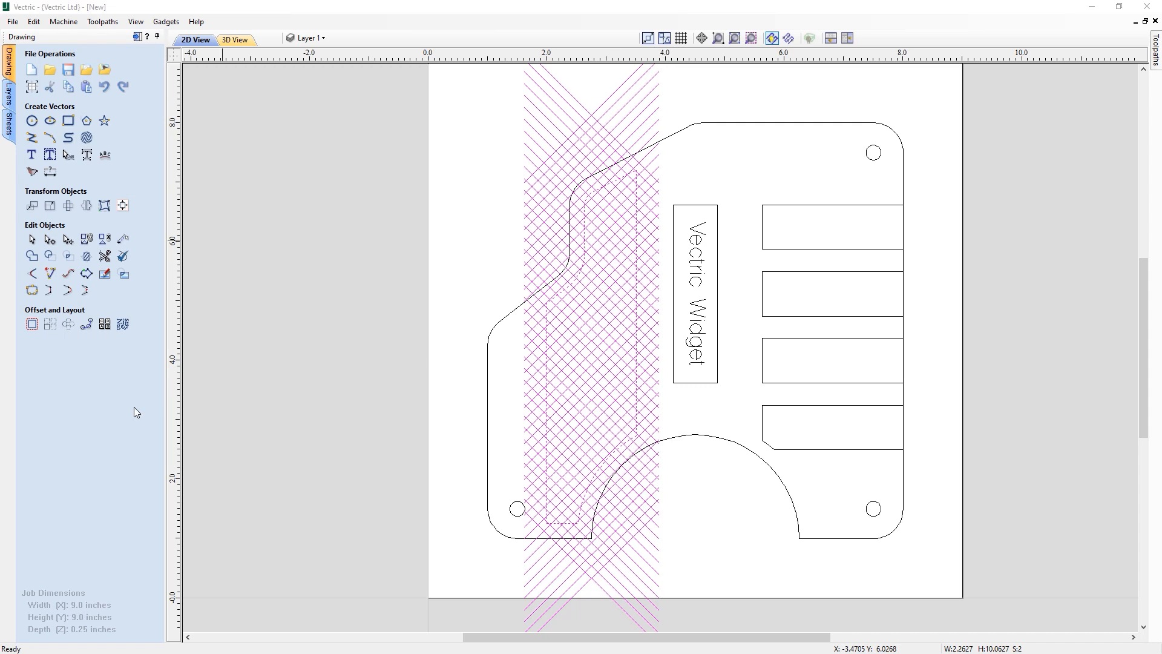
pyautogui.click(86, 256)
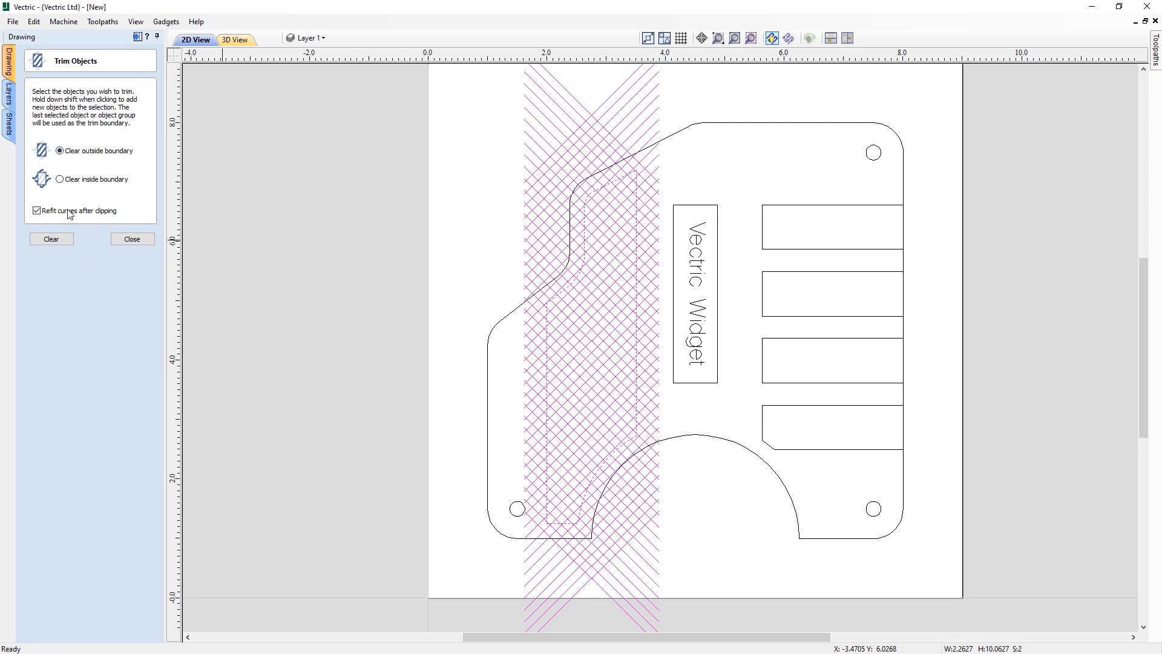
pyautogui.click(51, 239)
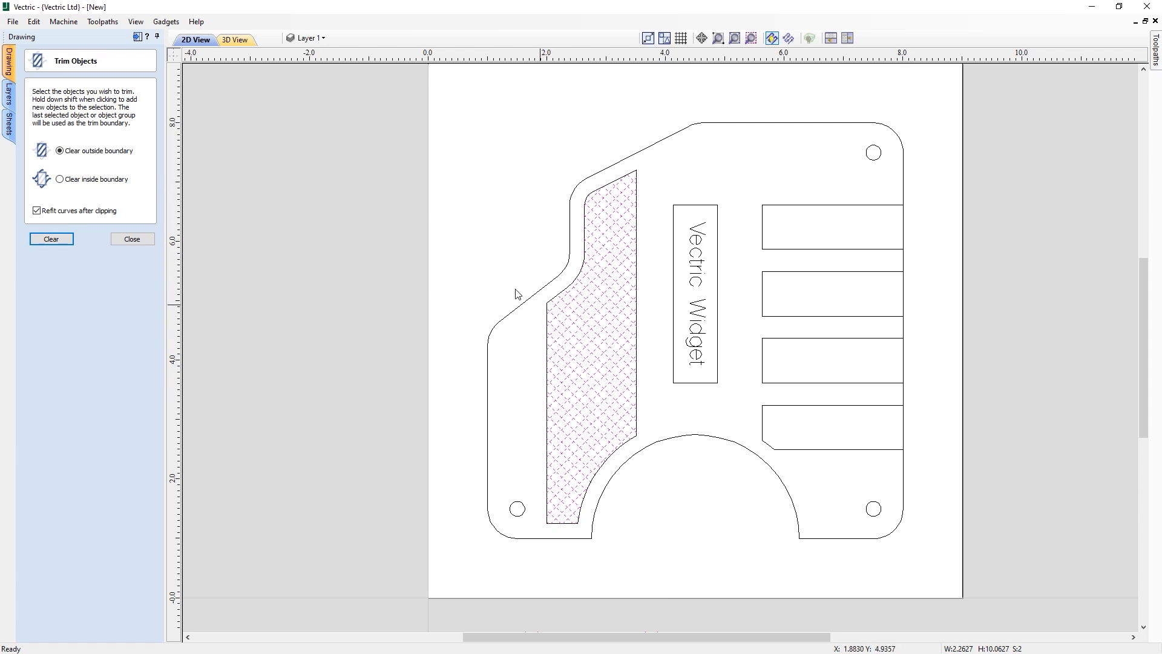
pyautogui.click(129, 241)
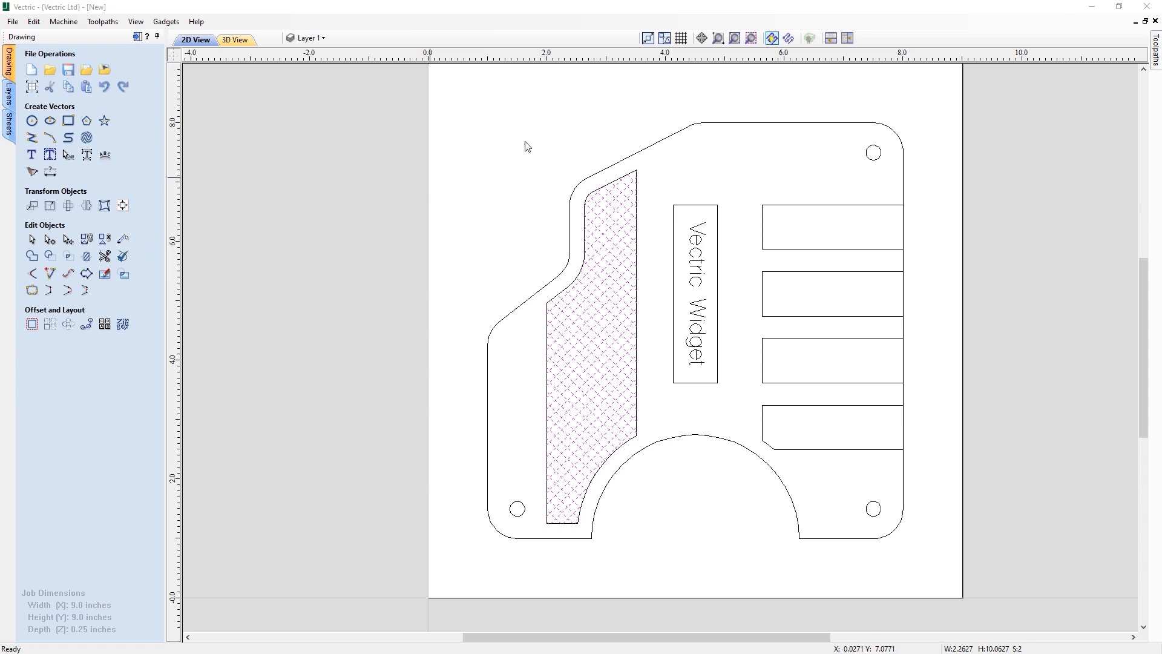
# - Save the file as vectric-widget, replacing the existing file, and deselect everything
pyautogui.click(735, 38)
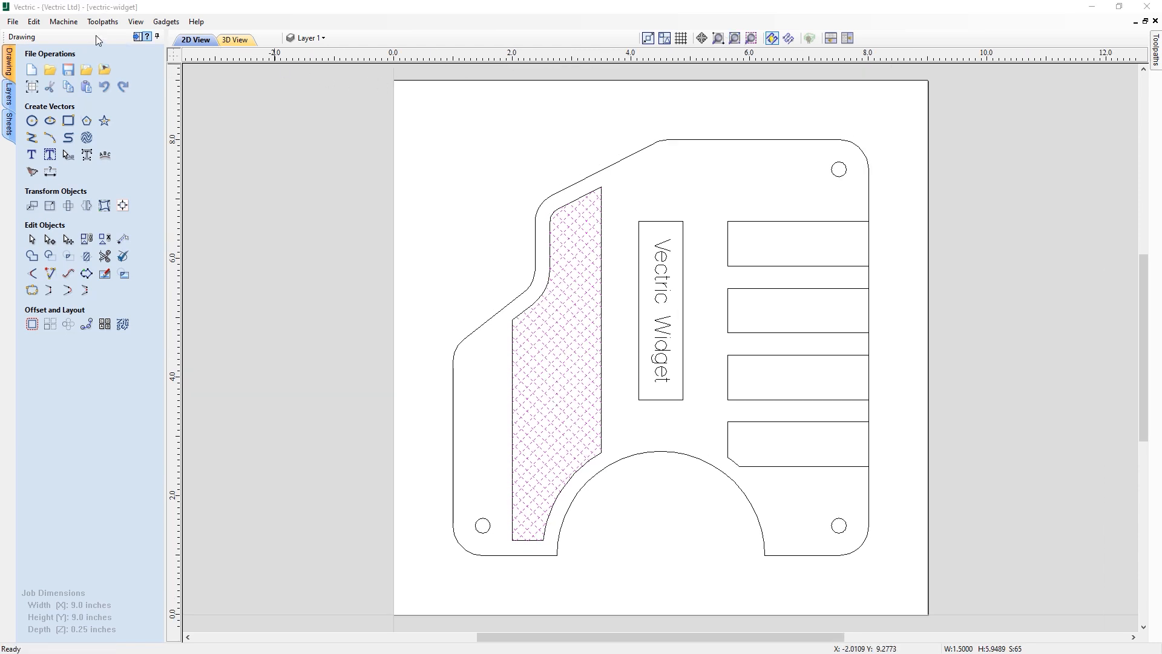
pyautogui.click(12, 23)
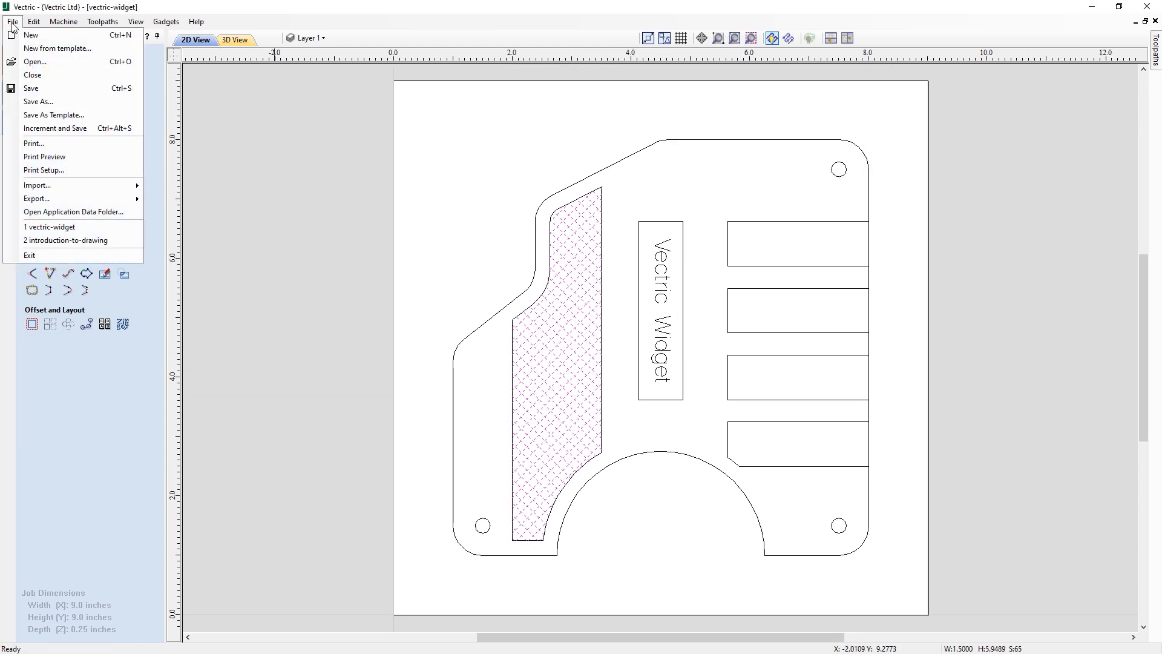
pyautogui.click(44, 104)
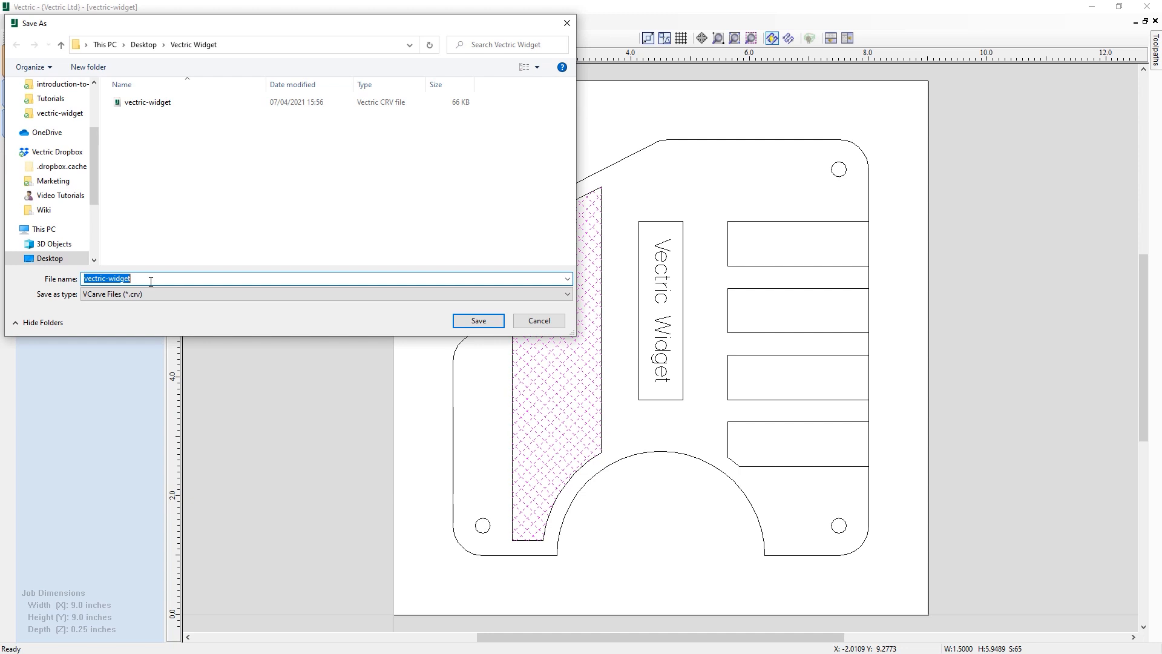
pyautogui.click(473, 321)
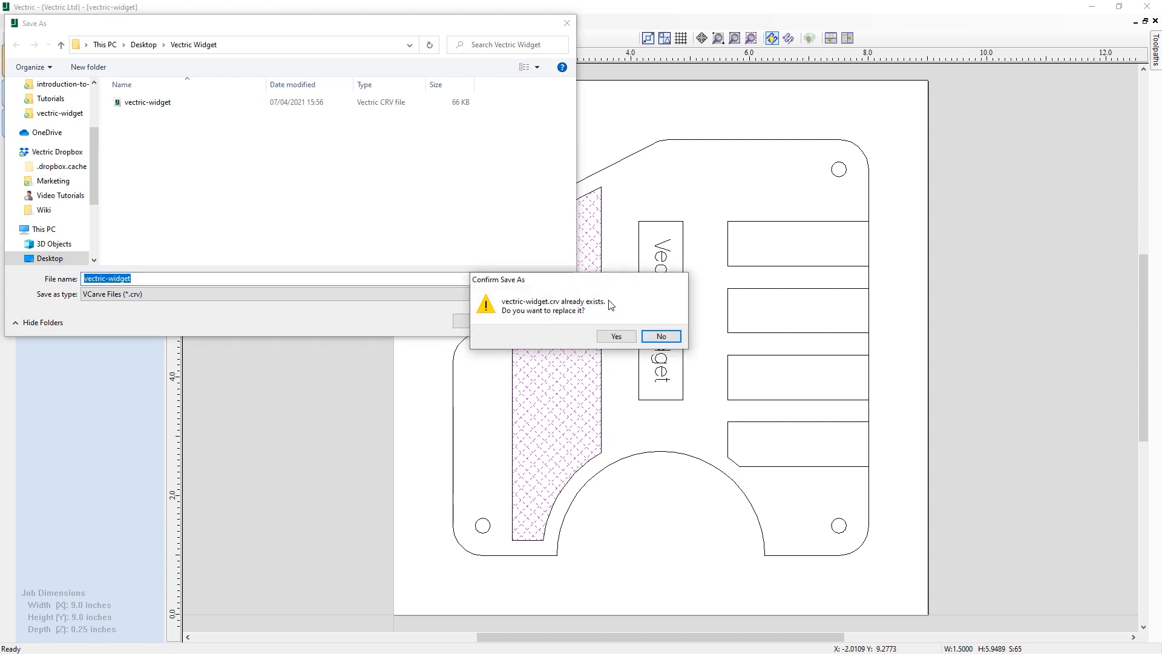
pyautogui.click(616, 336)
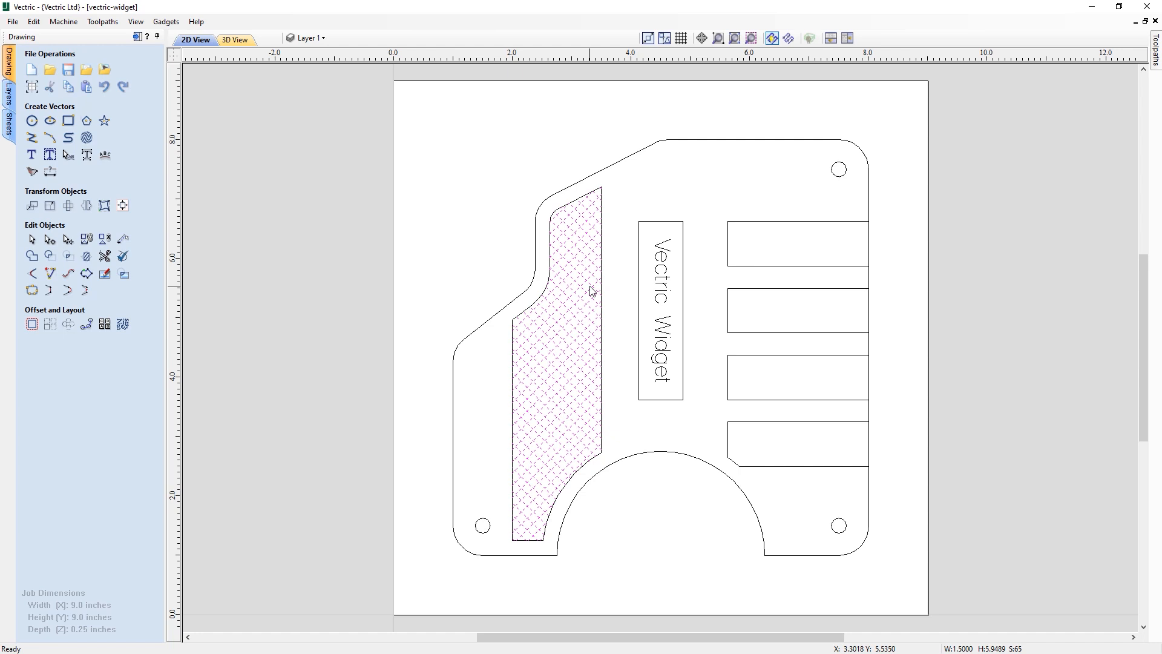
pyautogui.click(679, 200)
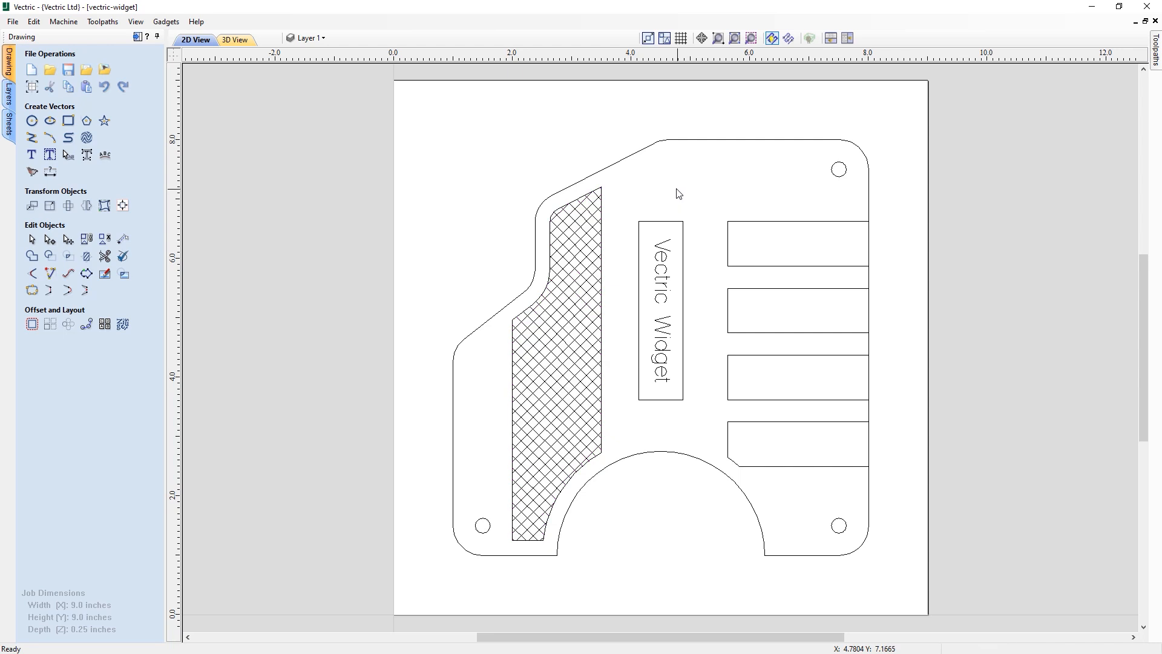